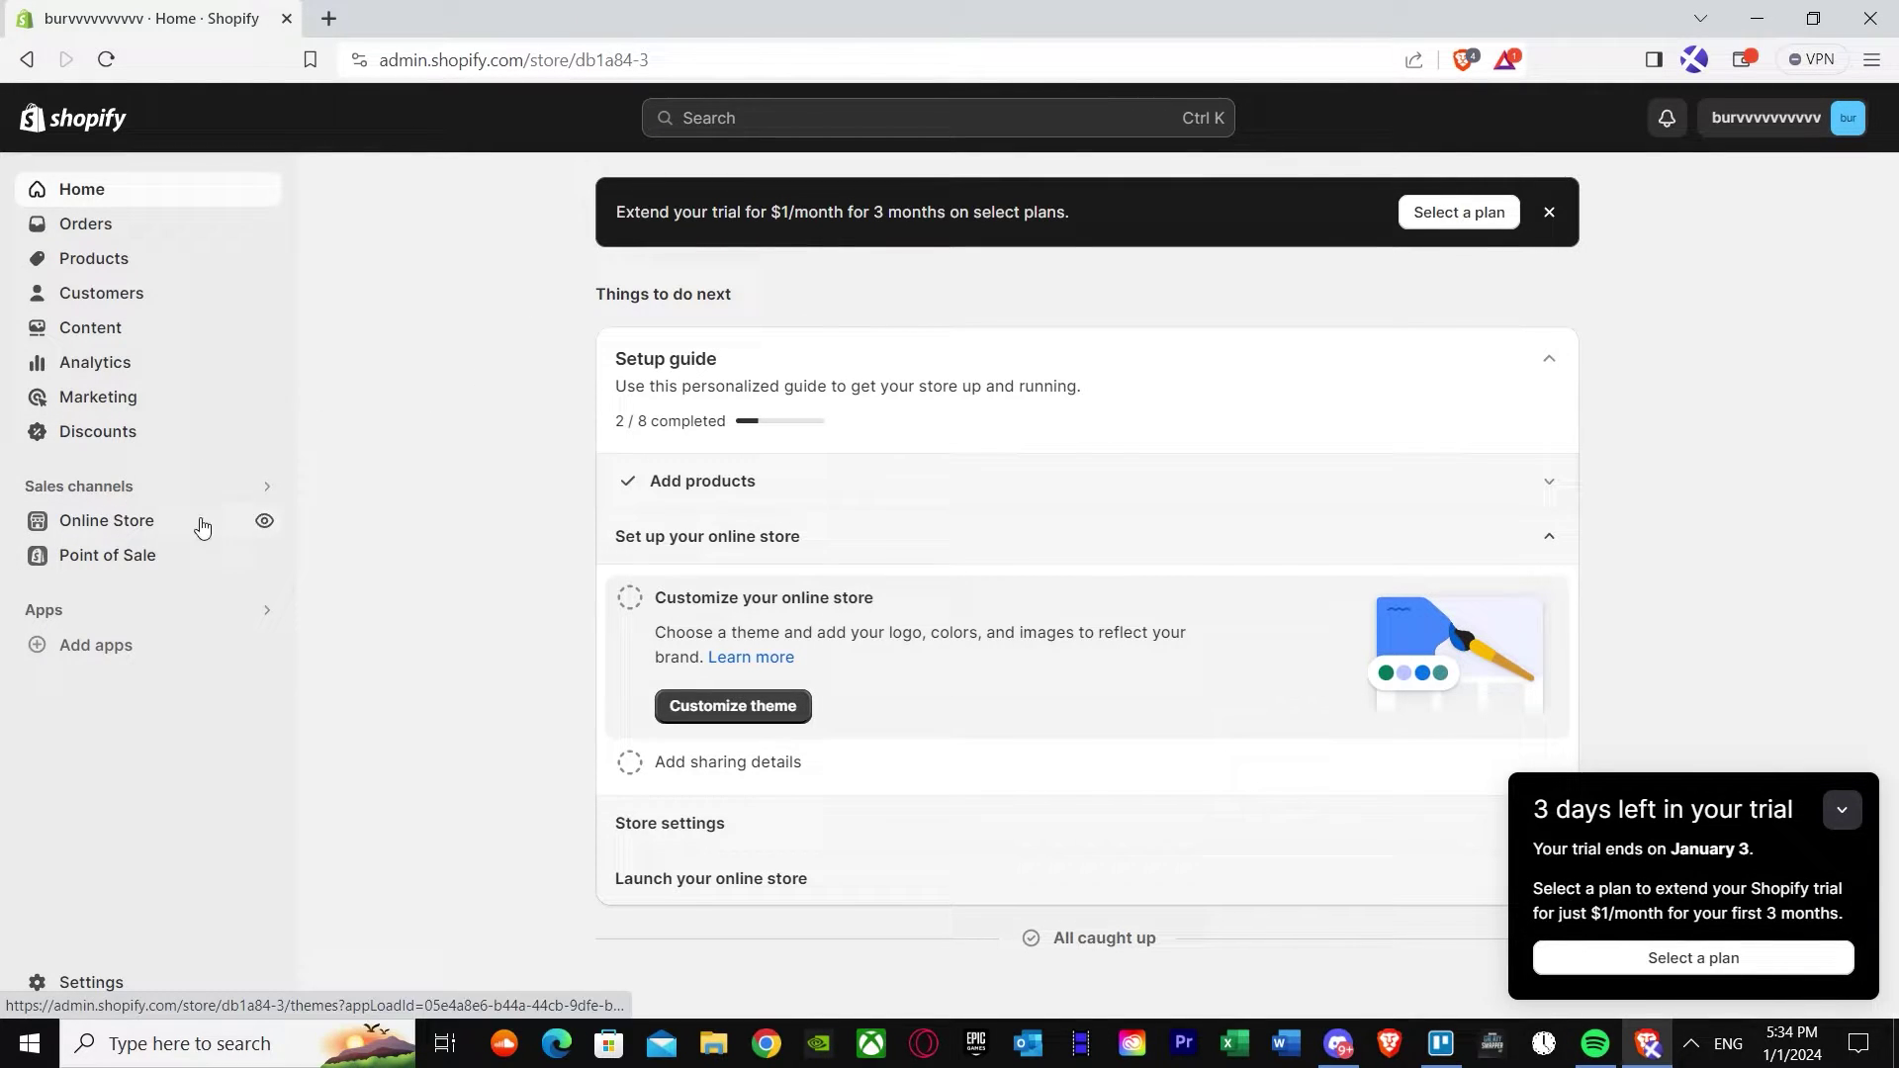
# Step: Go to Online Store > Themes and show the more-actions menu for the Dawn theme
pyautogui.click(128, 525)
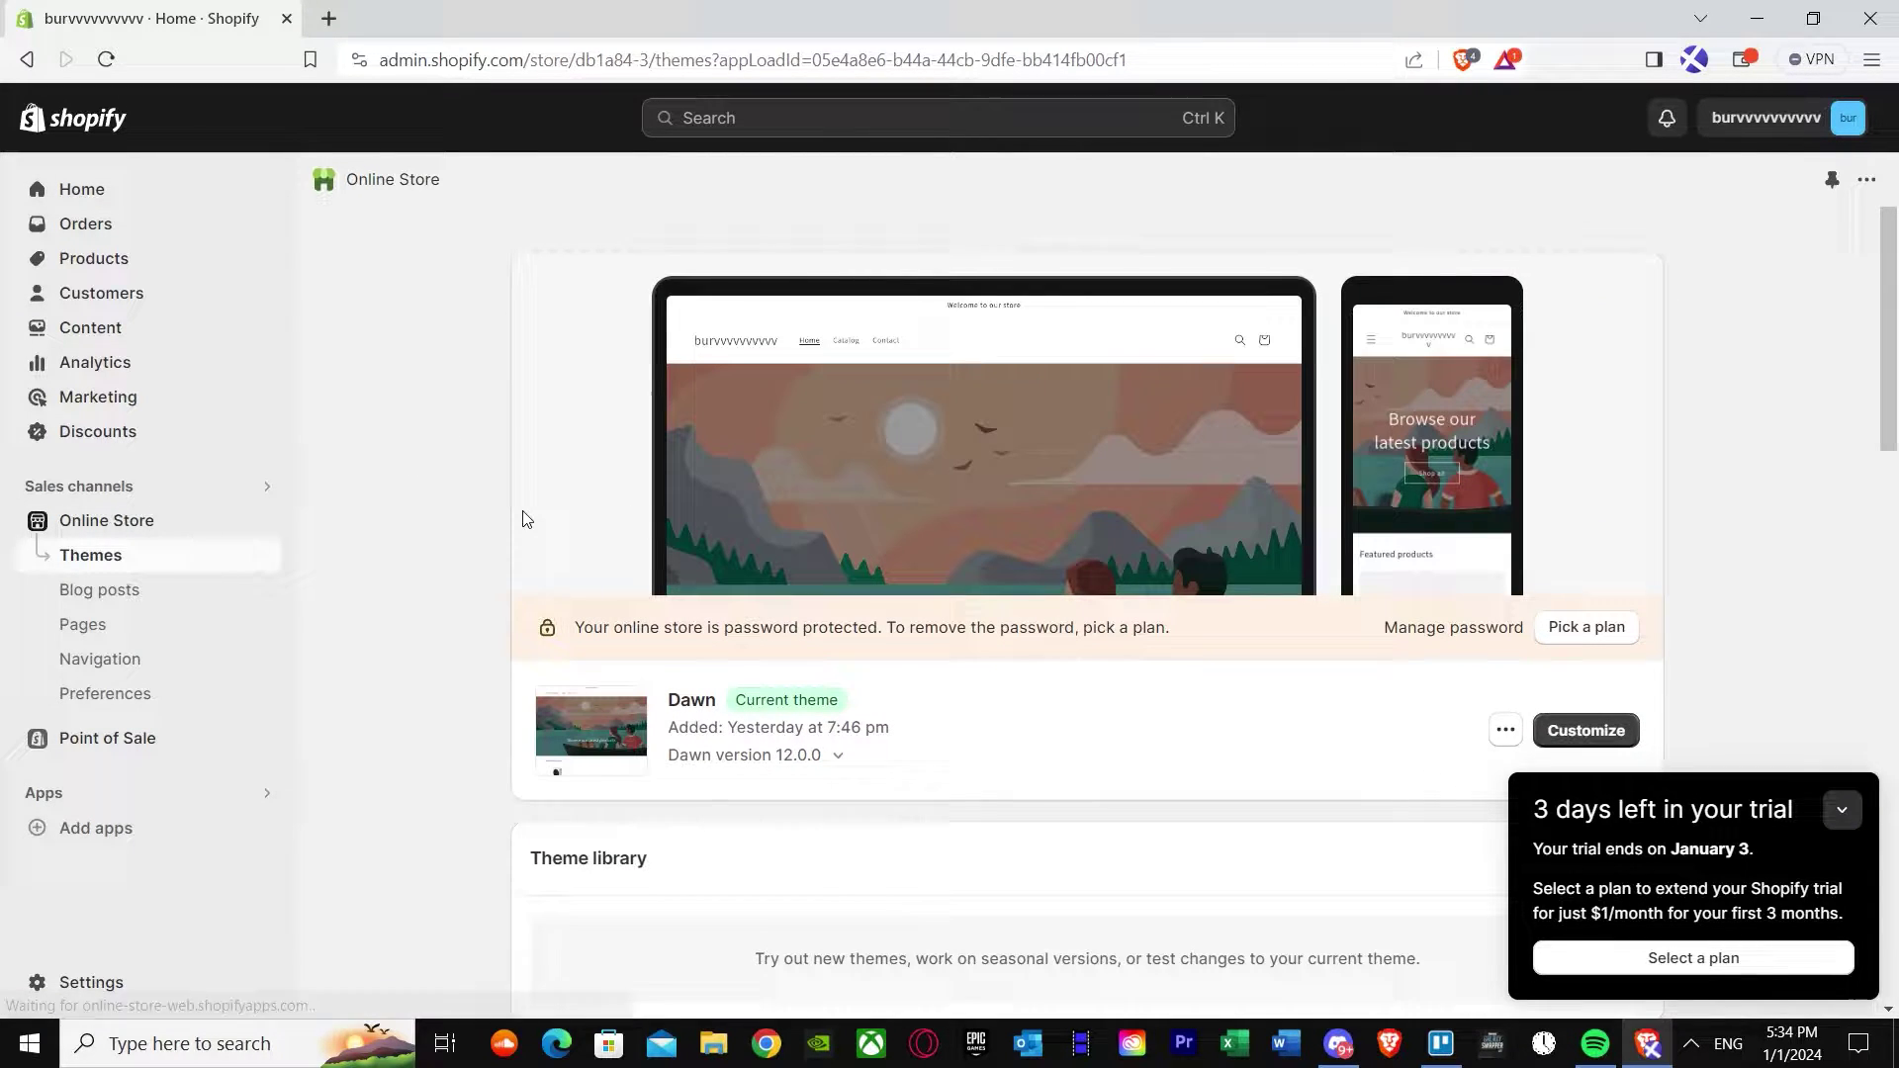
pyautogui.scroll(-10, 519, 519)
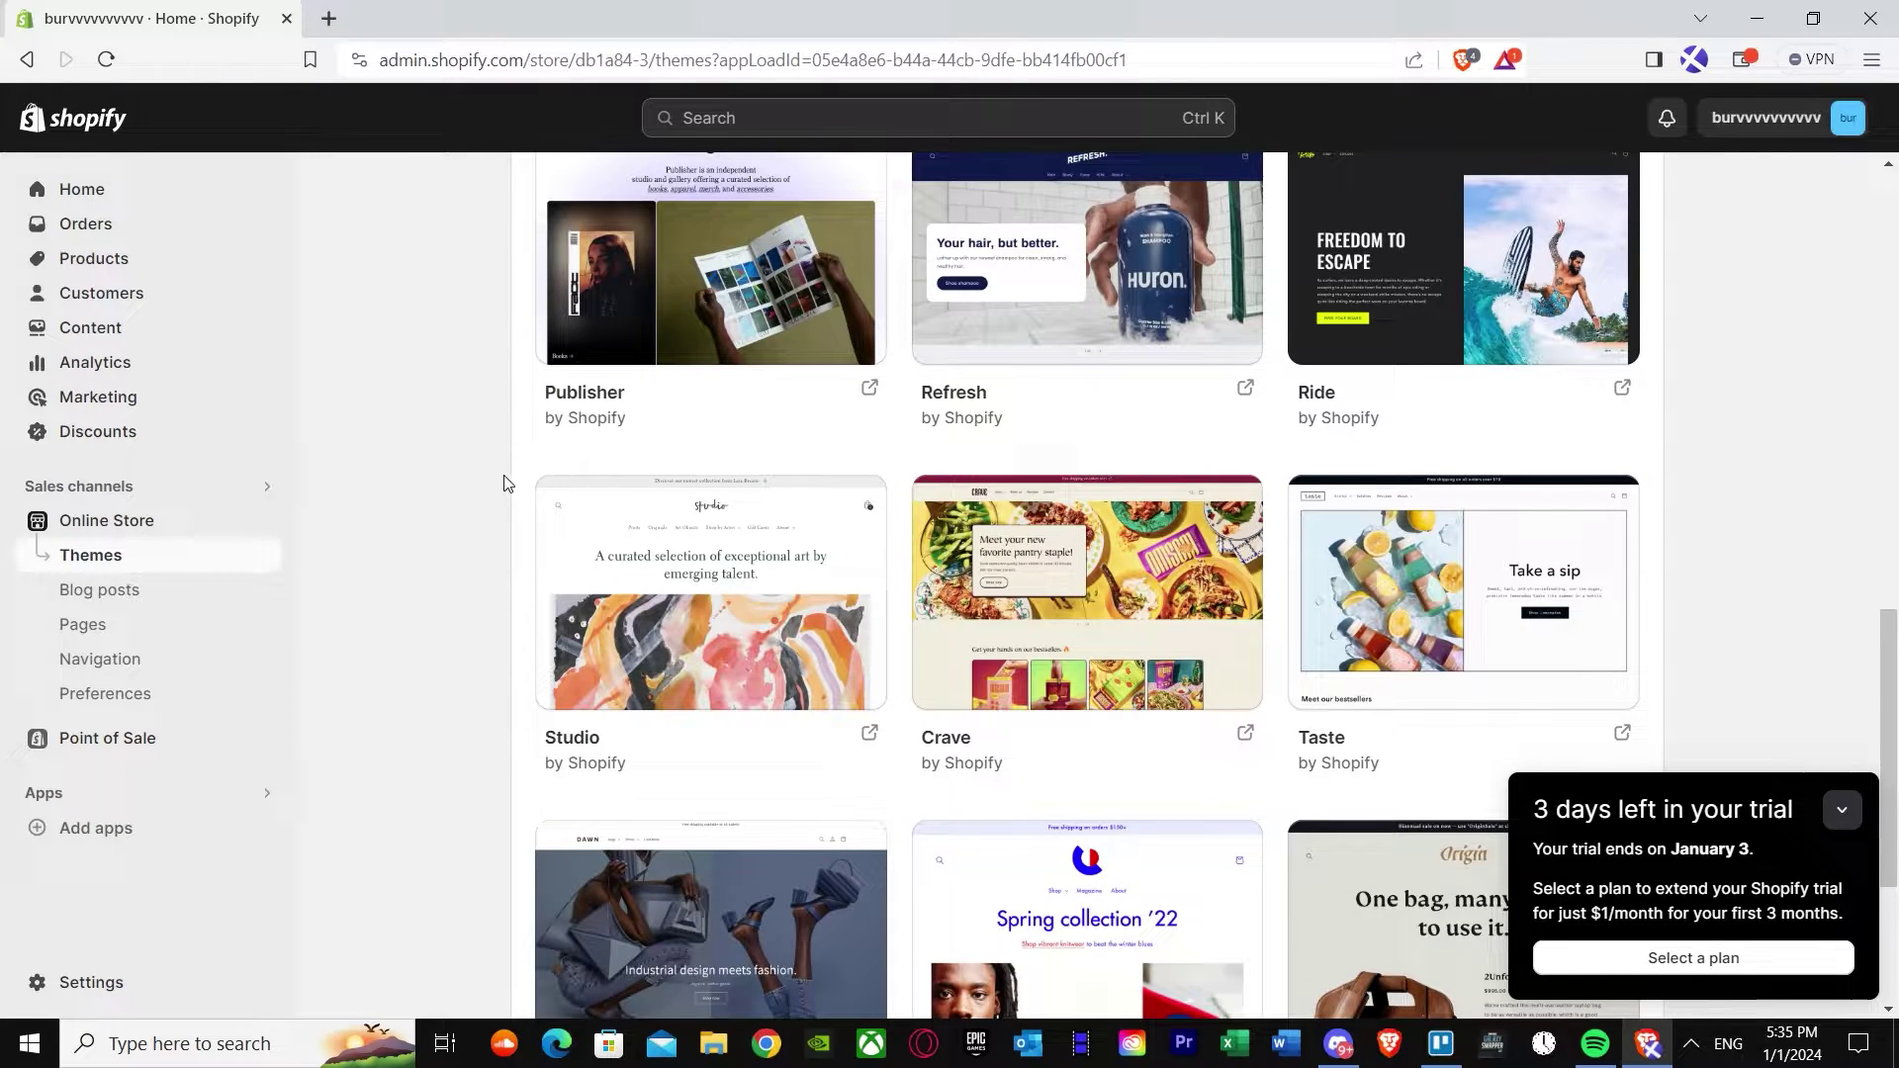
pyautogui.scroll(-3, 501, 492)
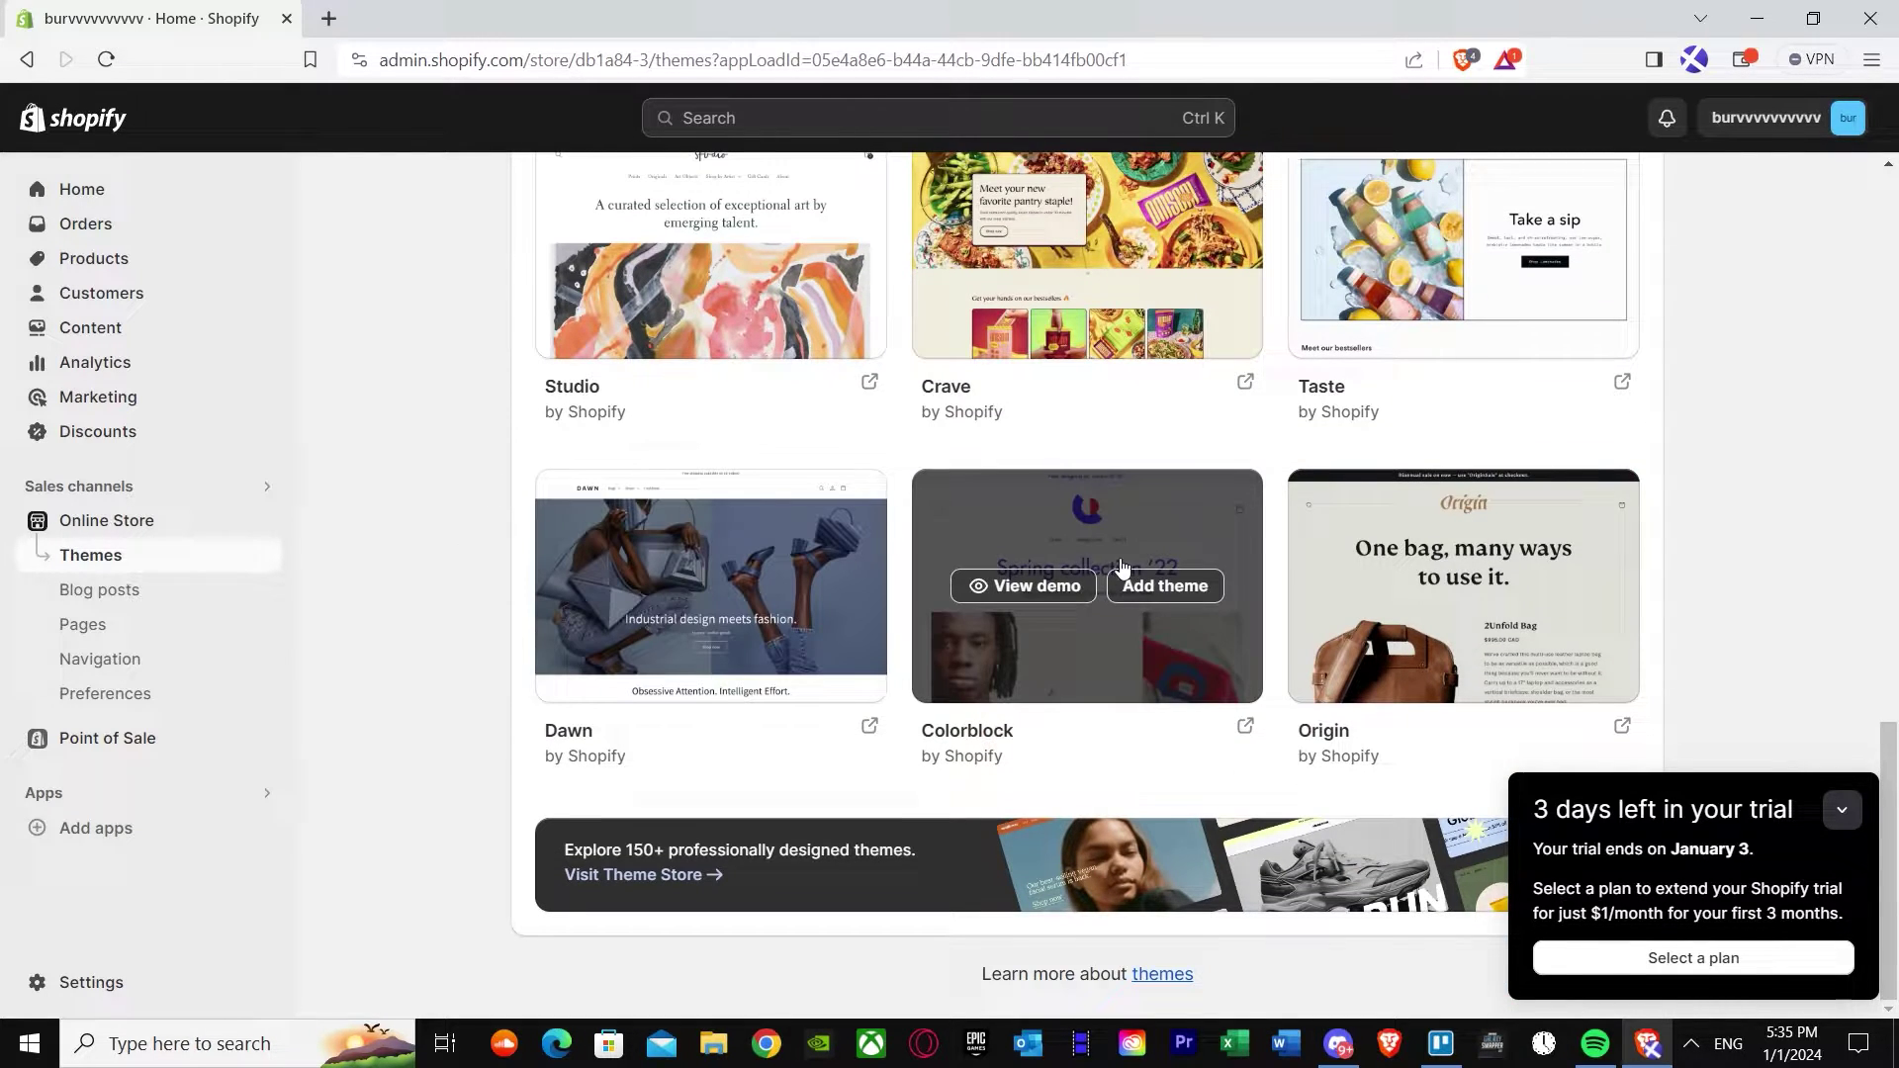
pyautogui.scroll(2, 1262, 521)
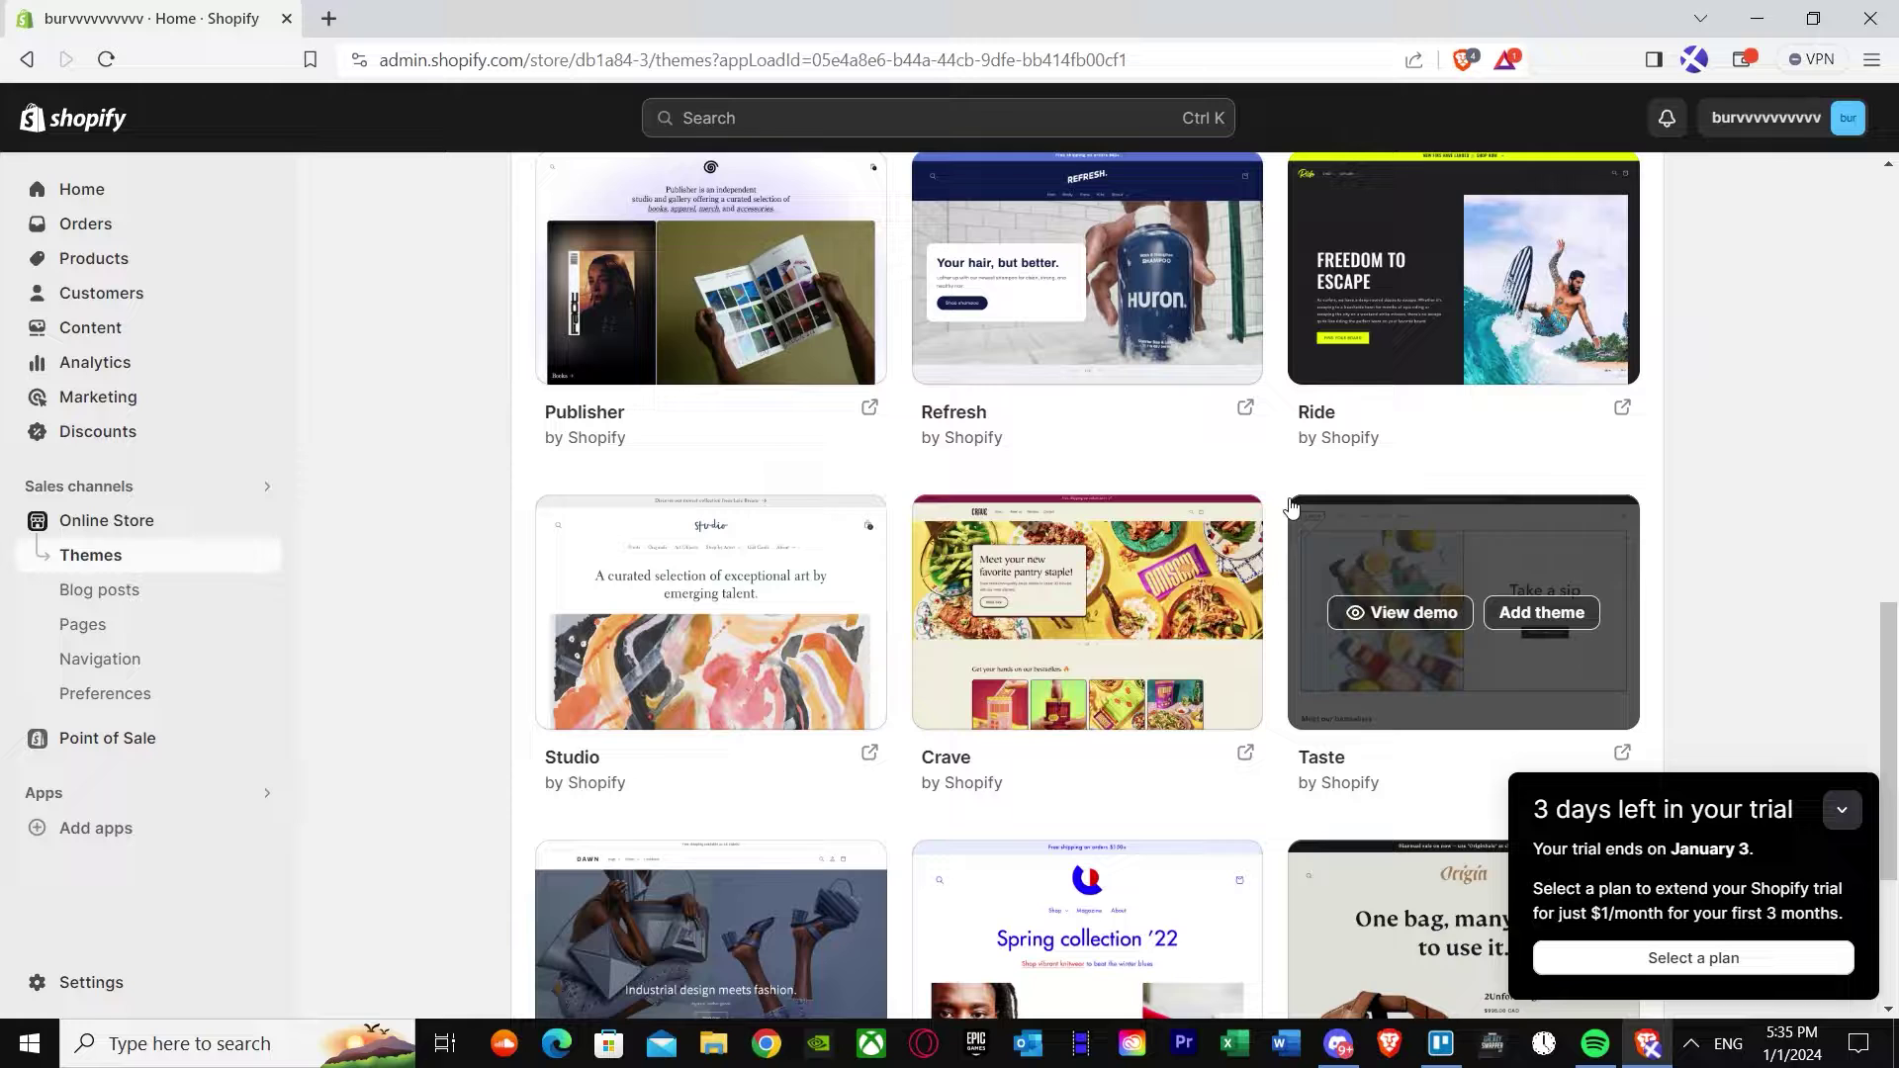
pyautogui.moveTo(709, 281)
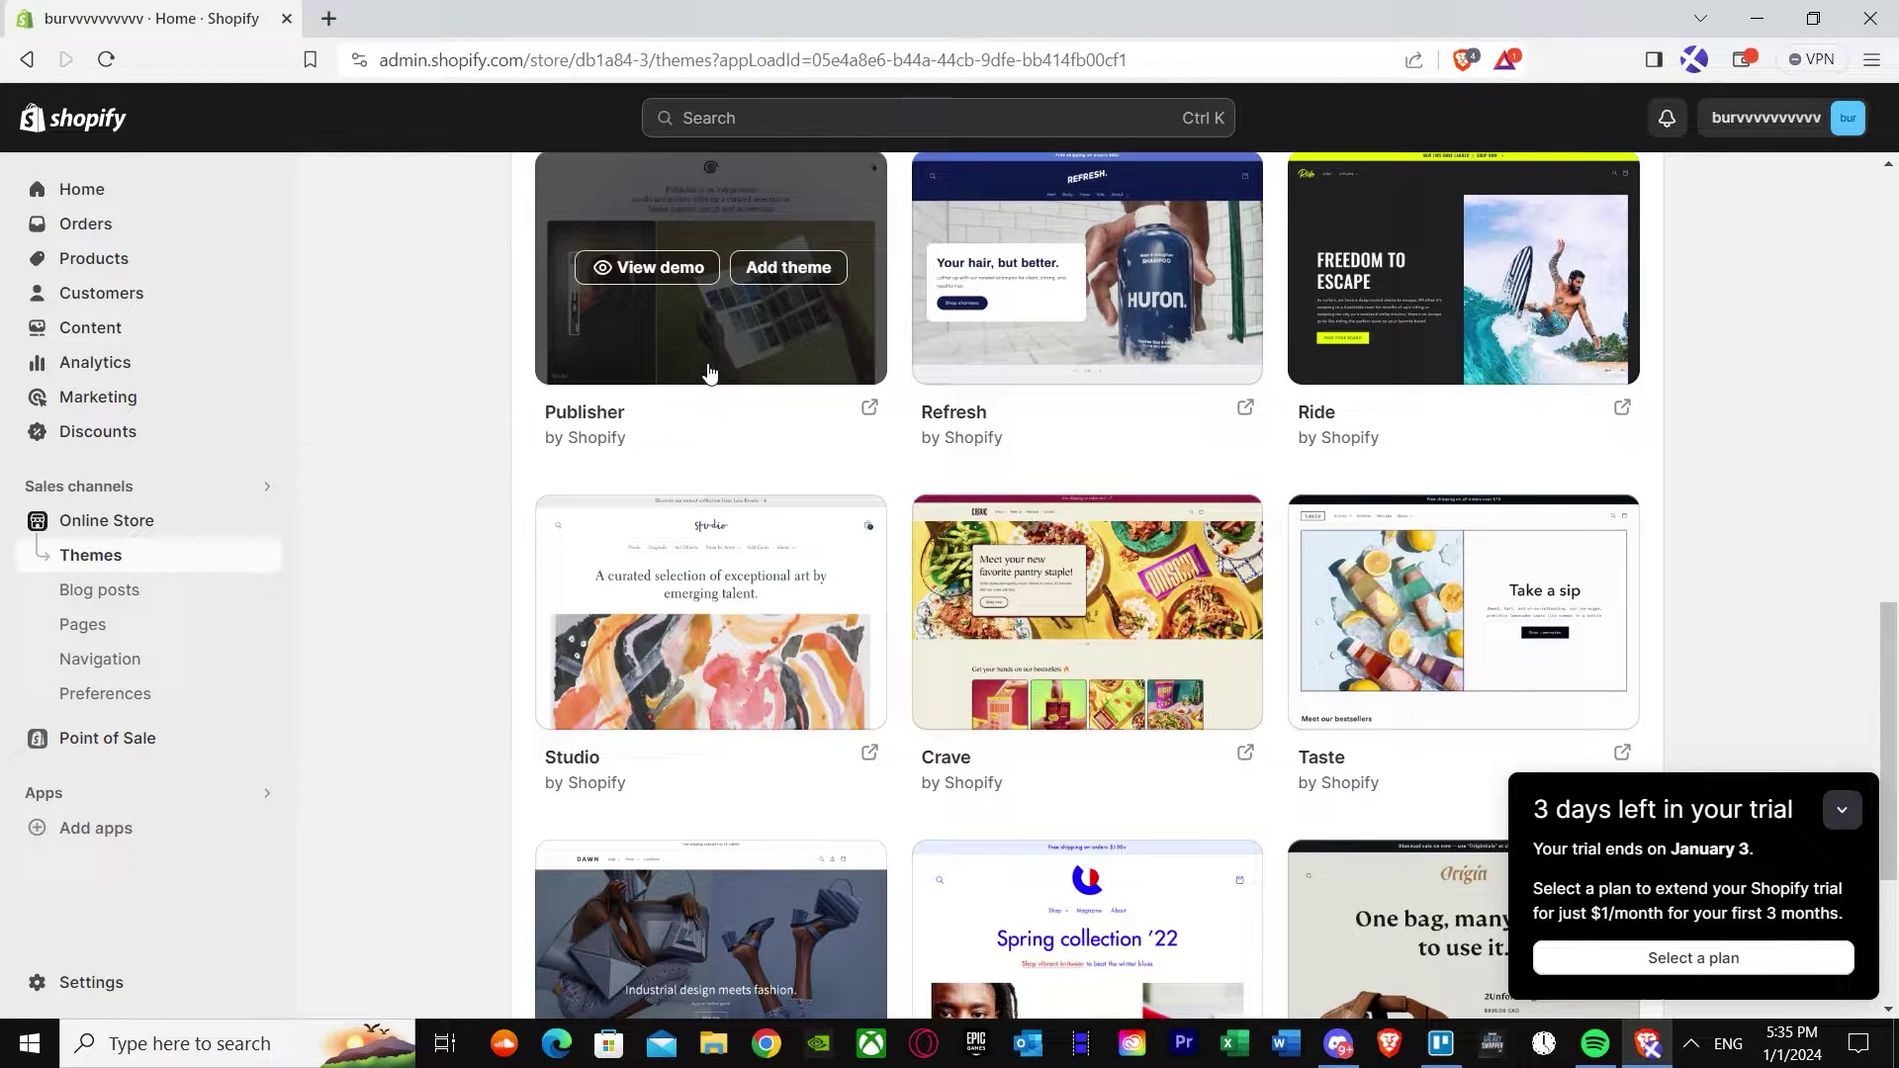
pyautogui.scroll(3, 709, 373)
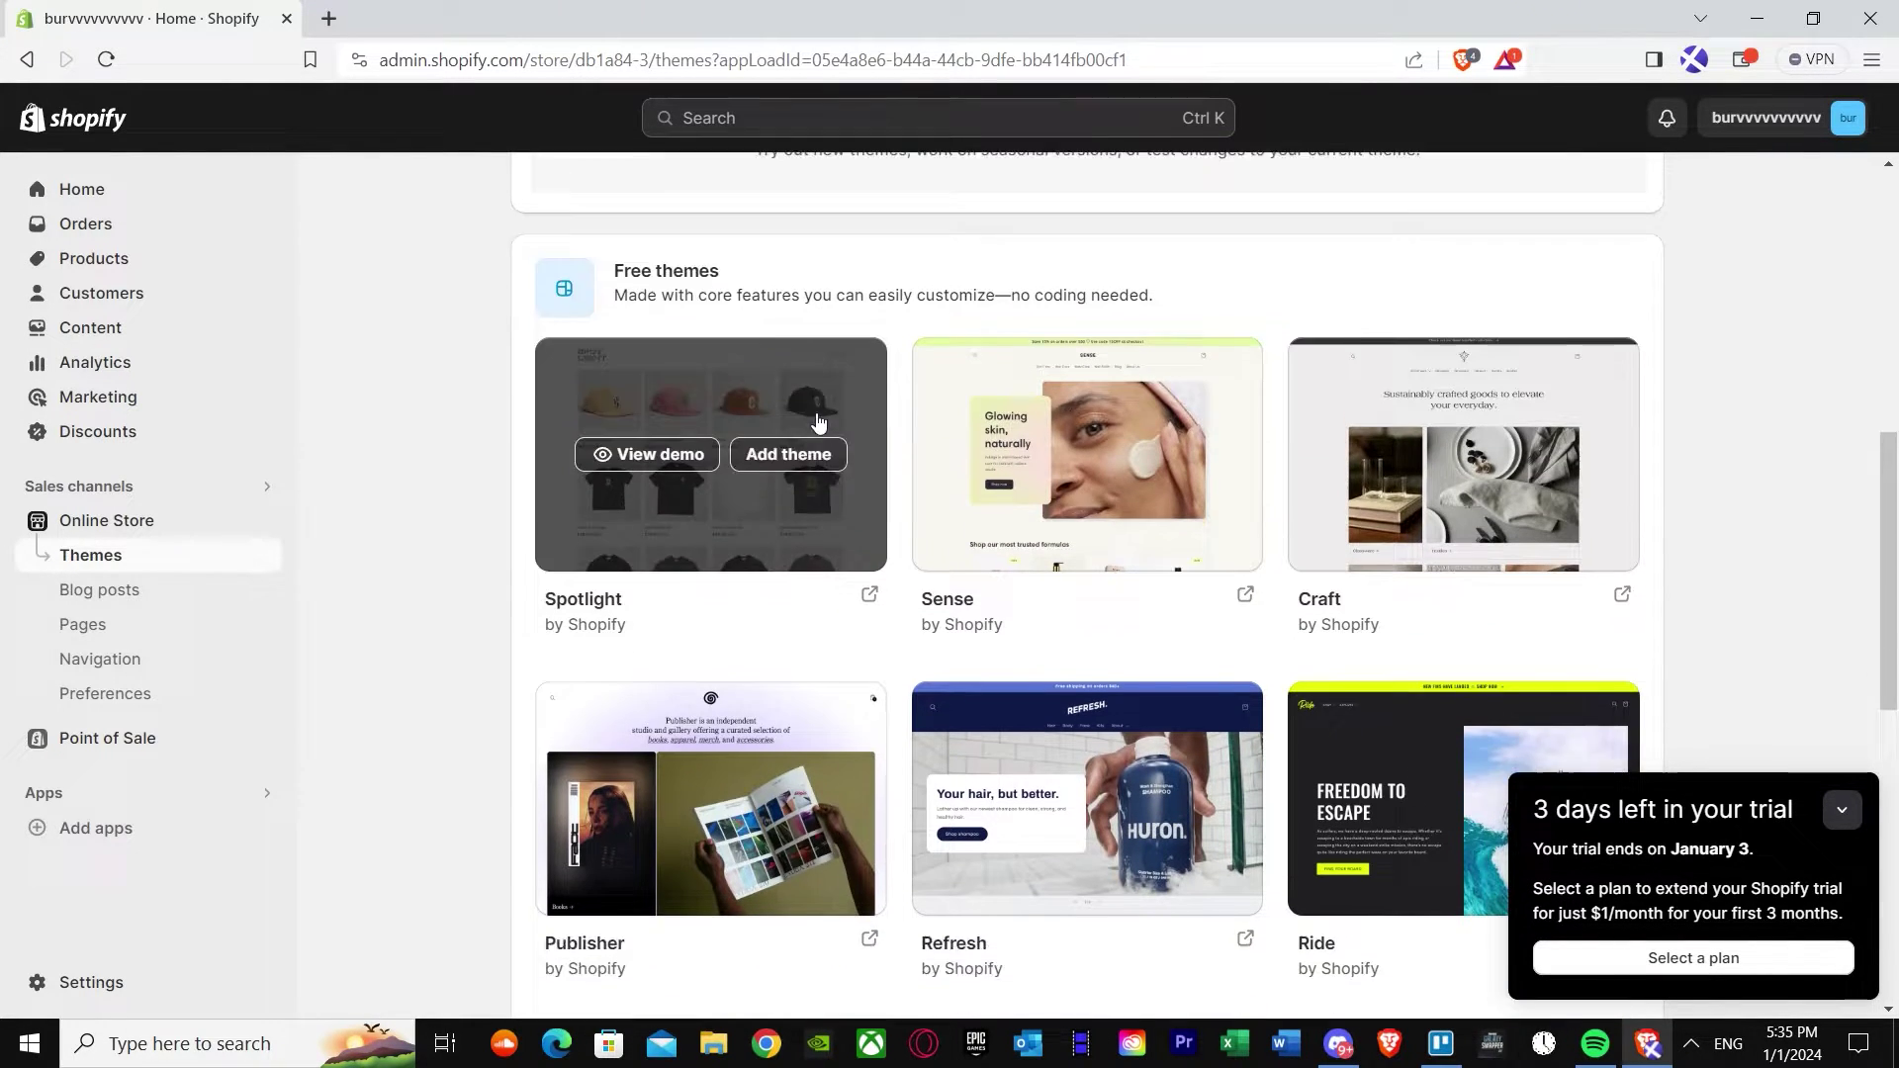
pyautogui.scroll(-4, 816, 418)
pyautogui.scroll(-2, 732, 738)
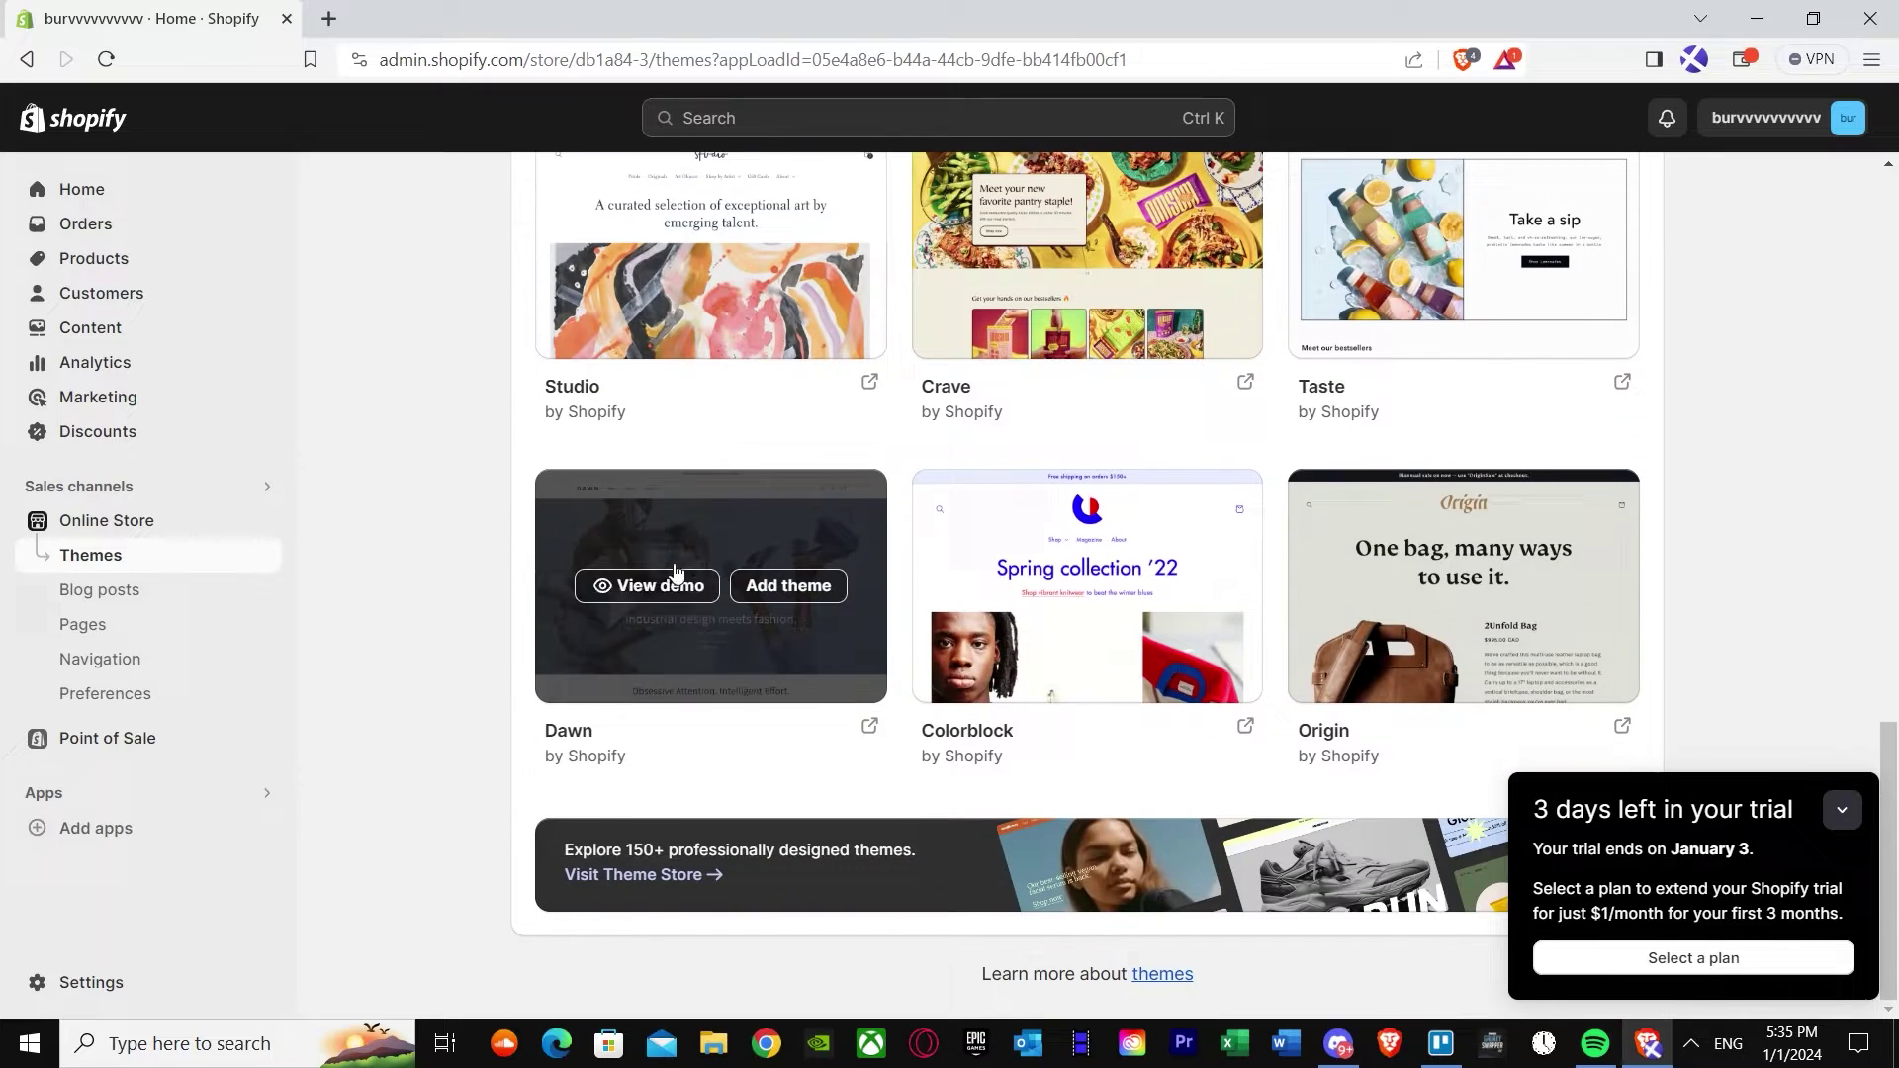
pyautogui.moveTo(710, 593)
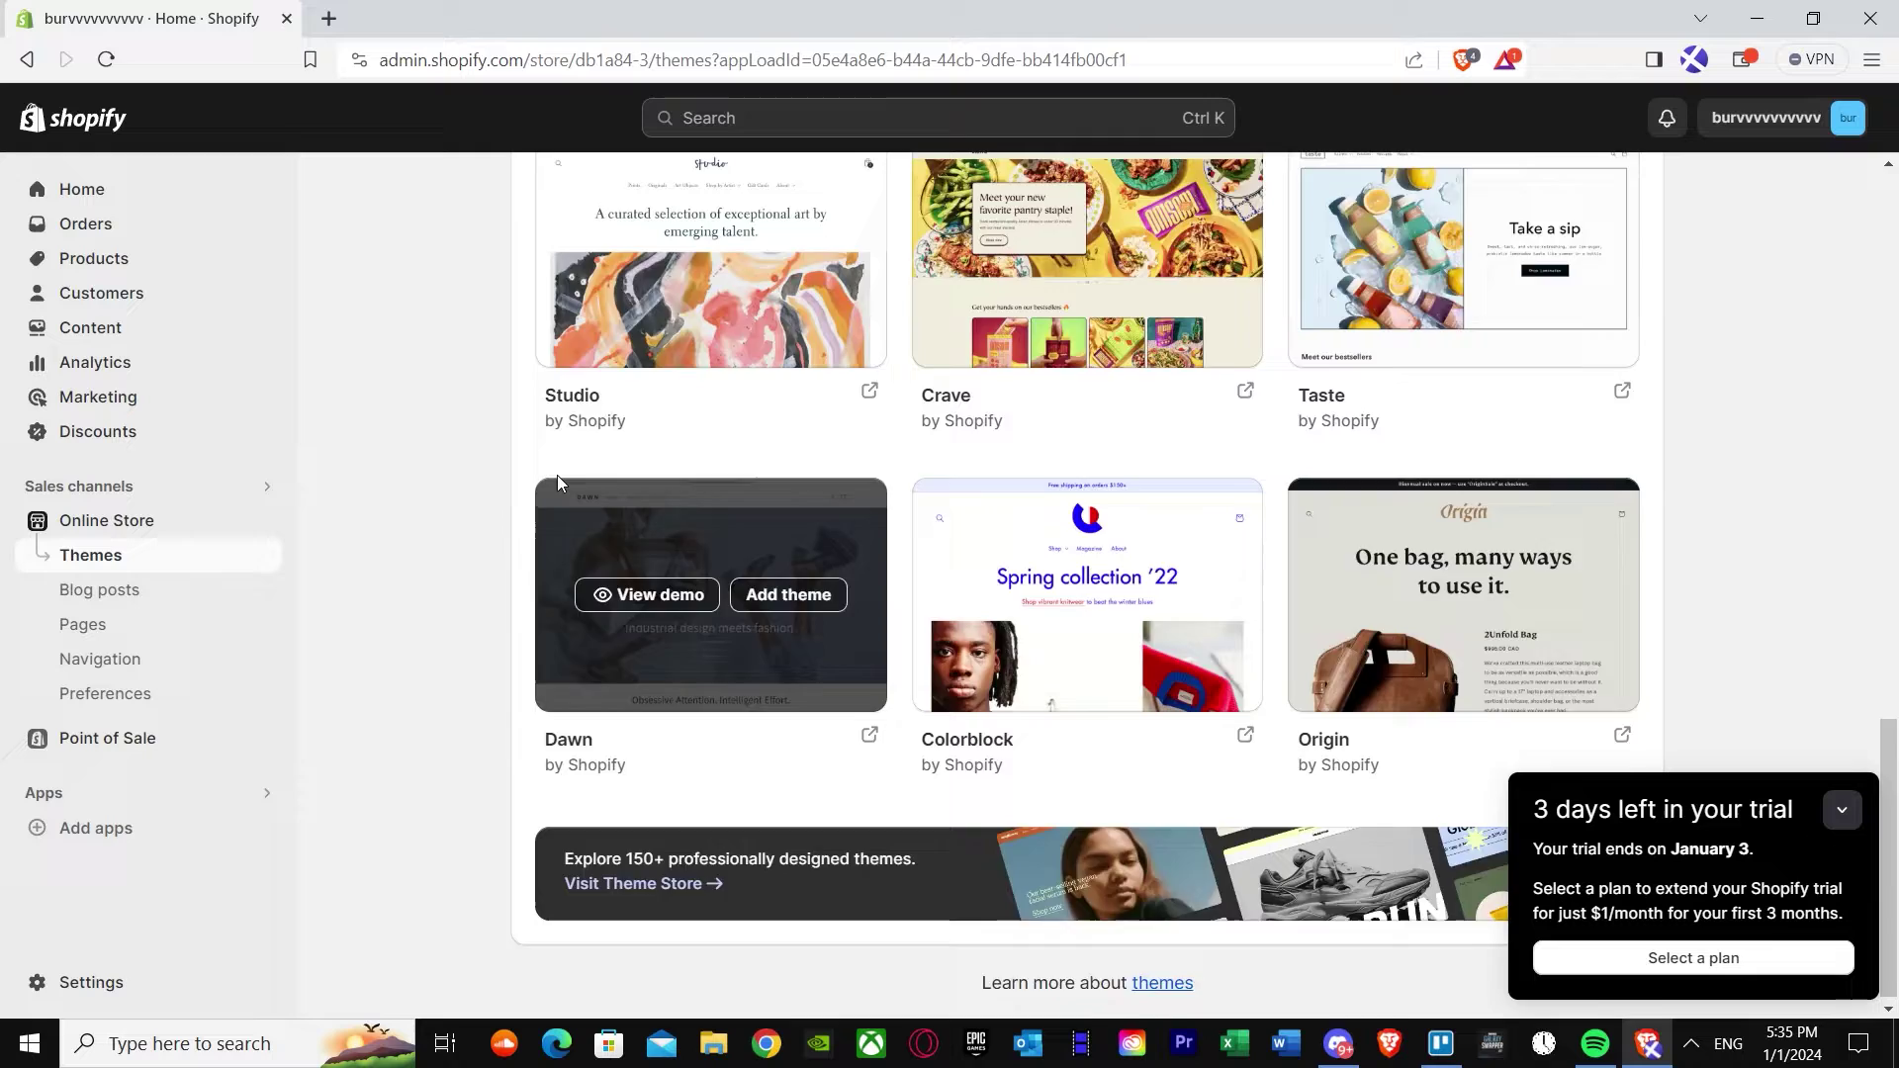
pyautogui.scroll(10, 555, 474)
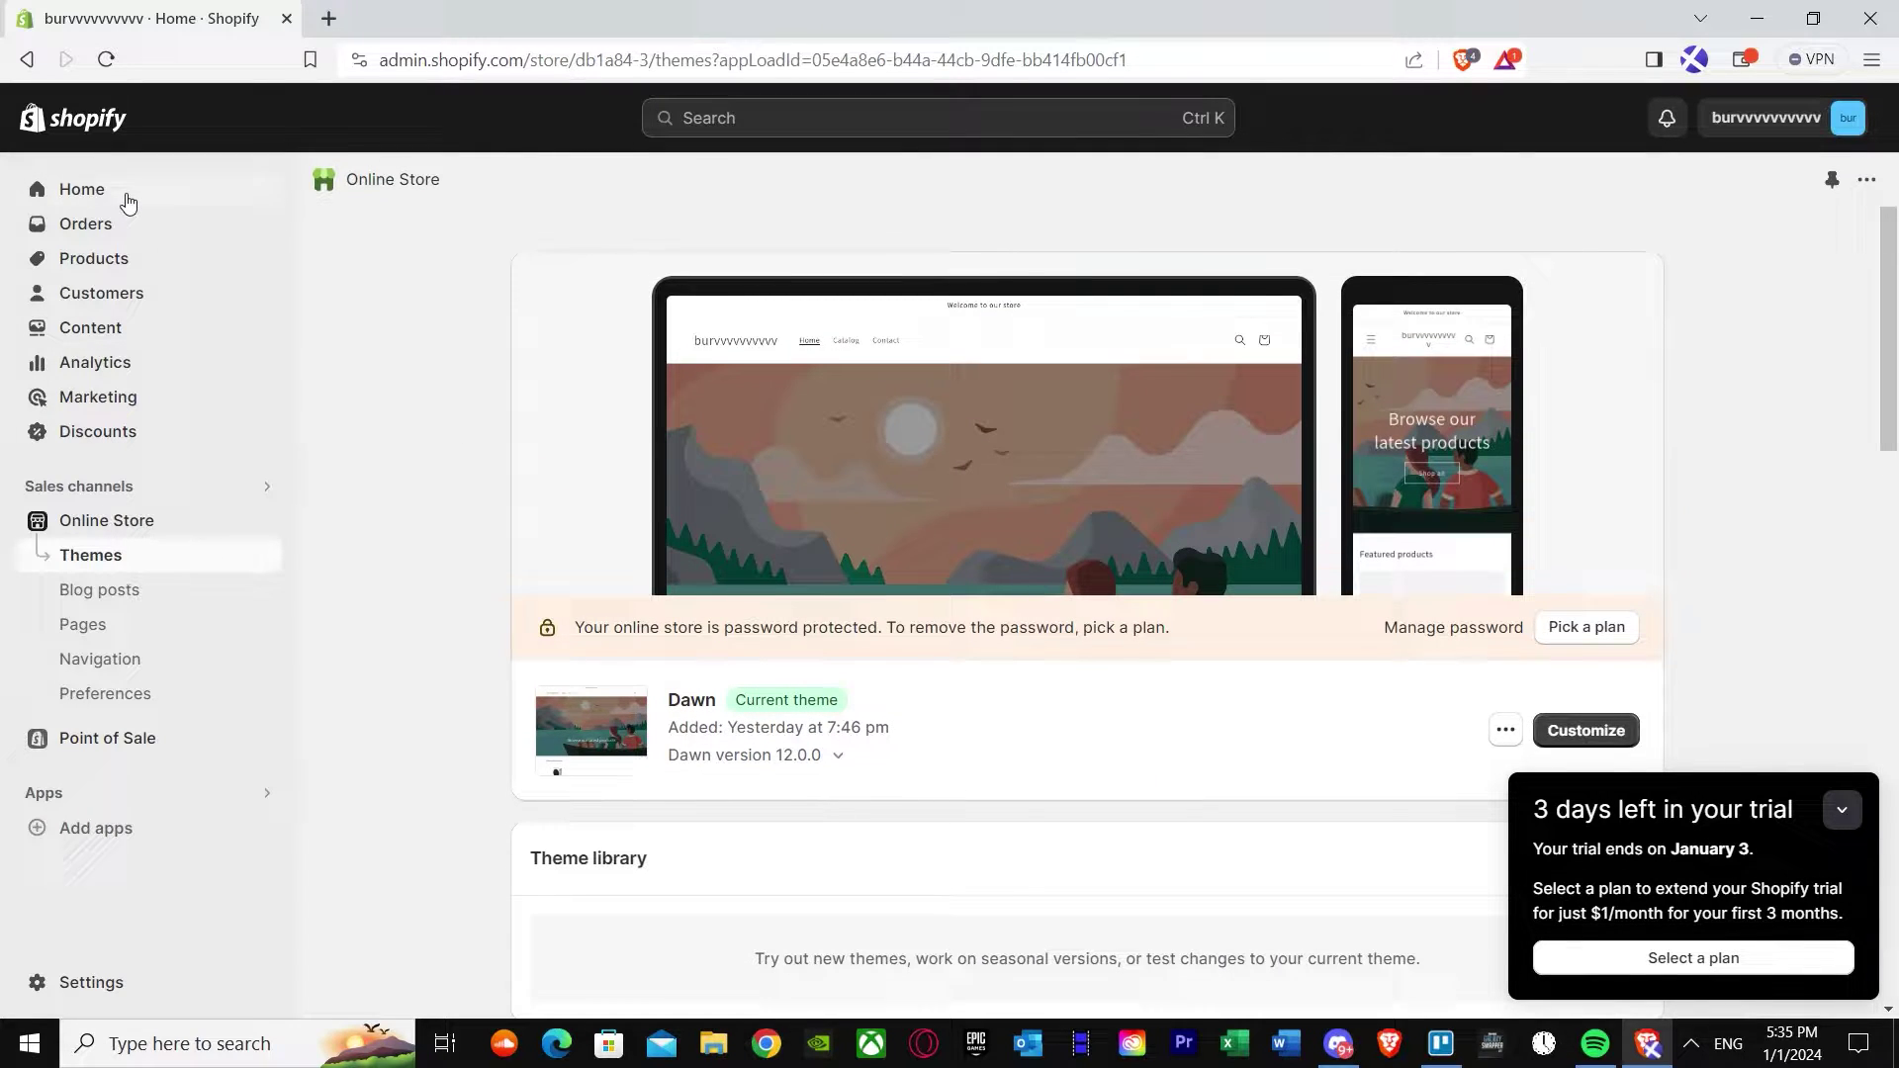
pyautogui.click(82, 189)
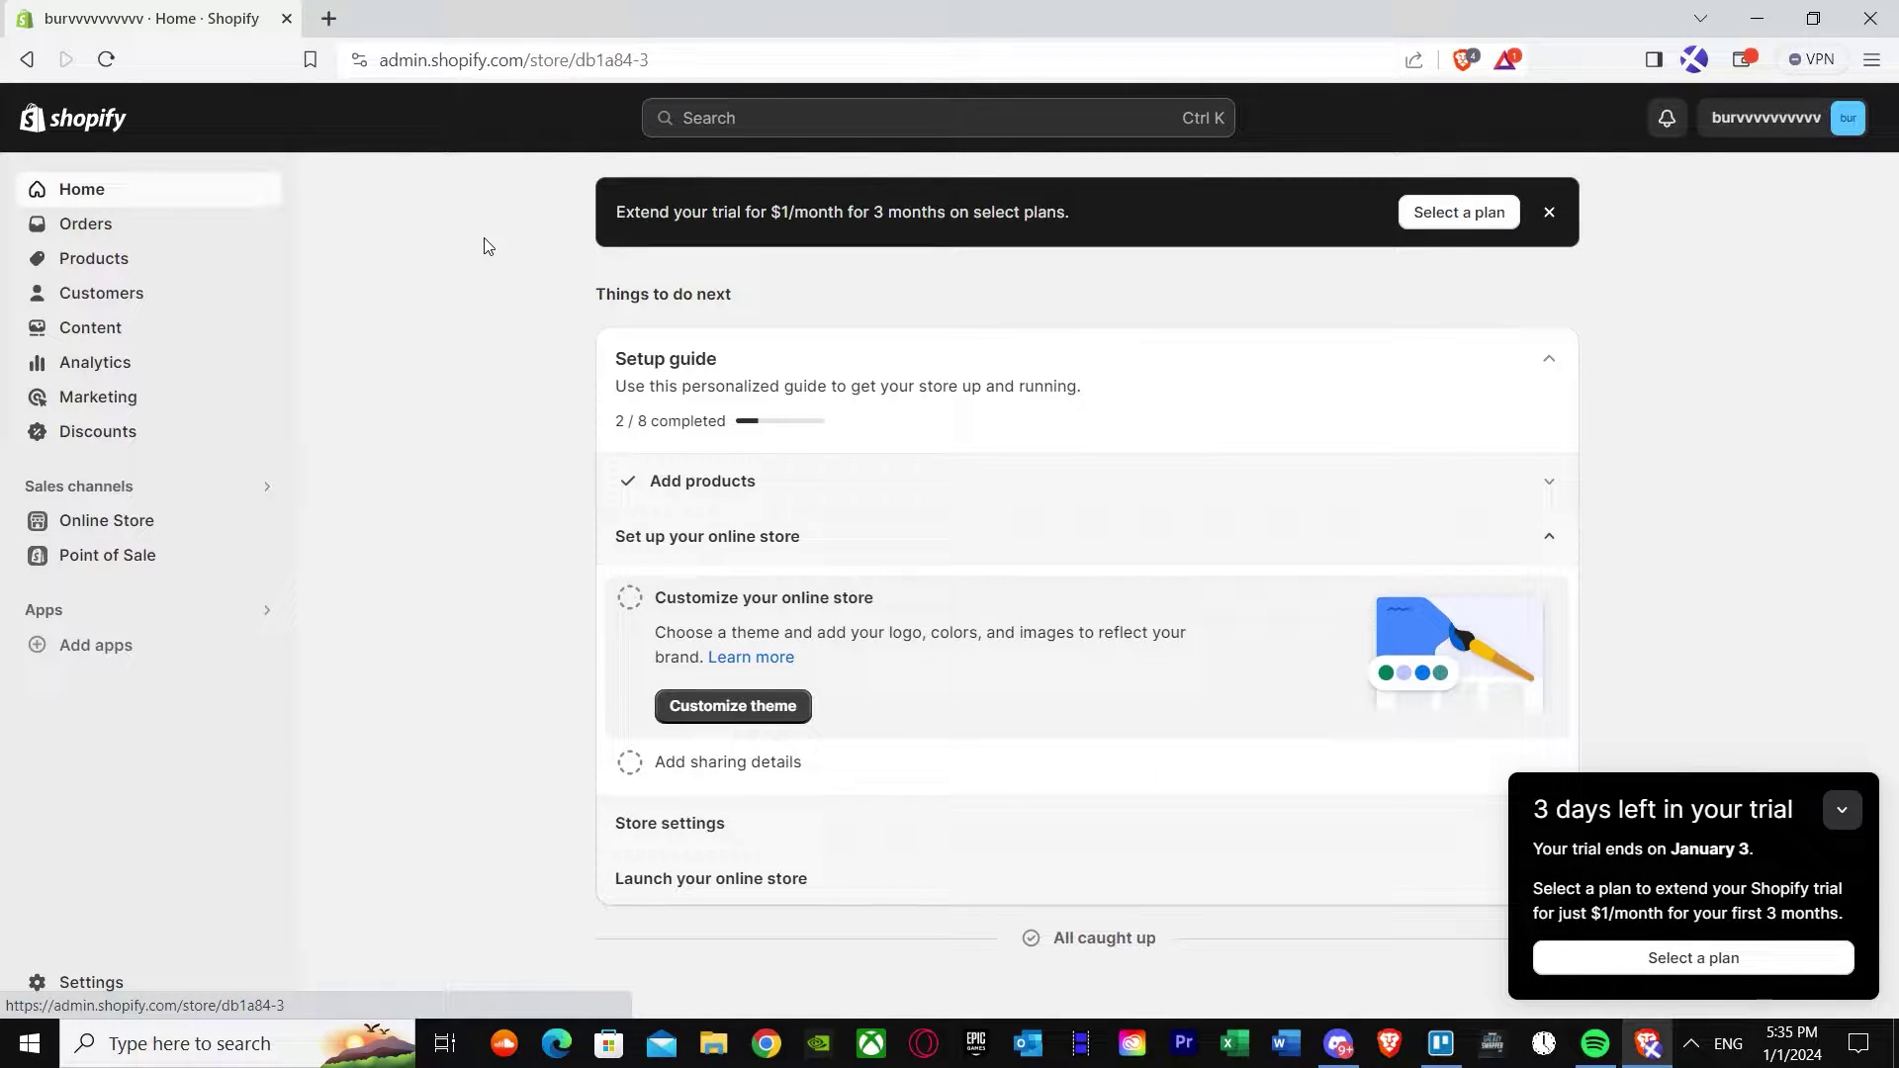
pyautogui.click(104, 522)
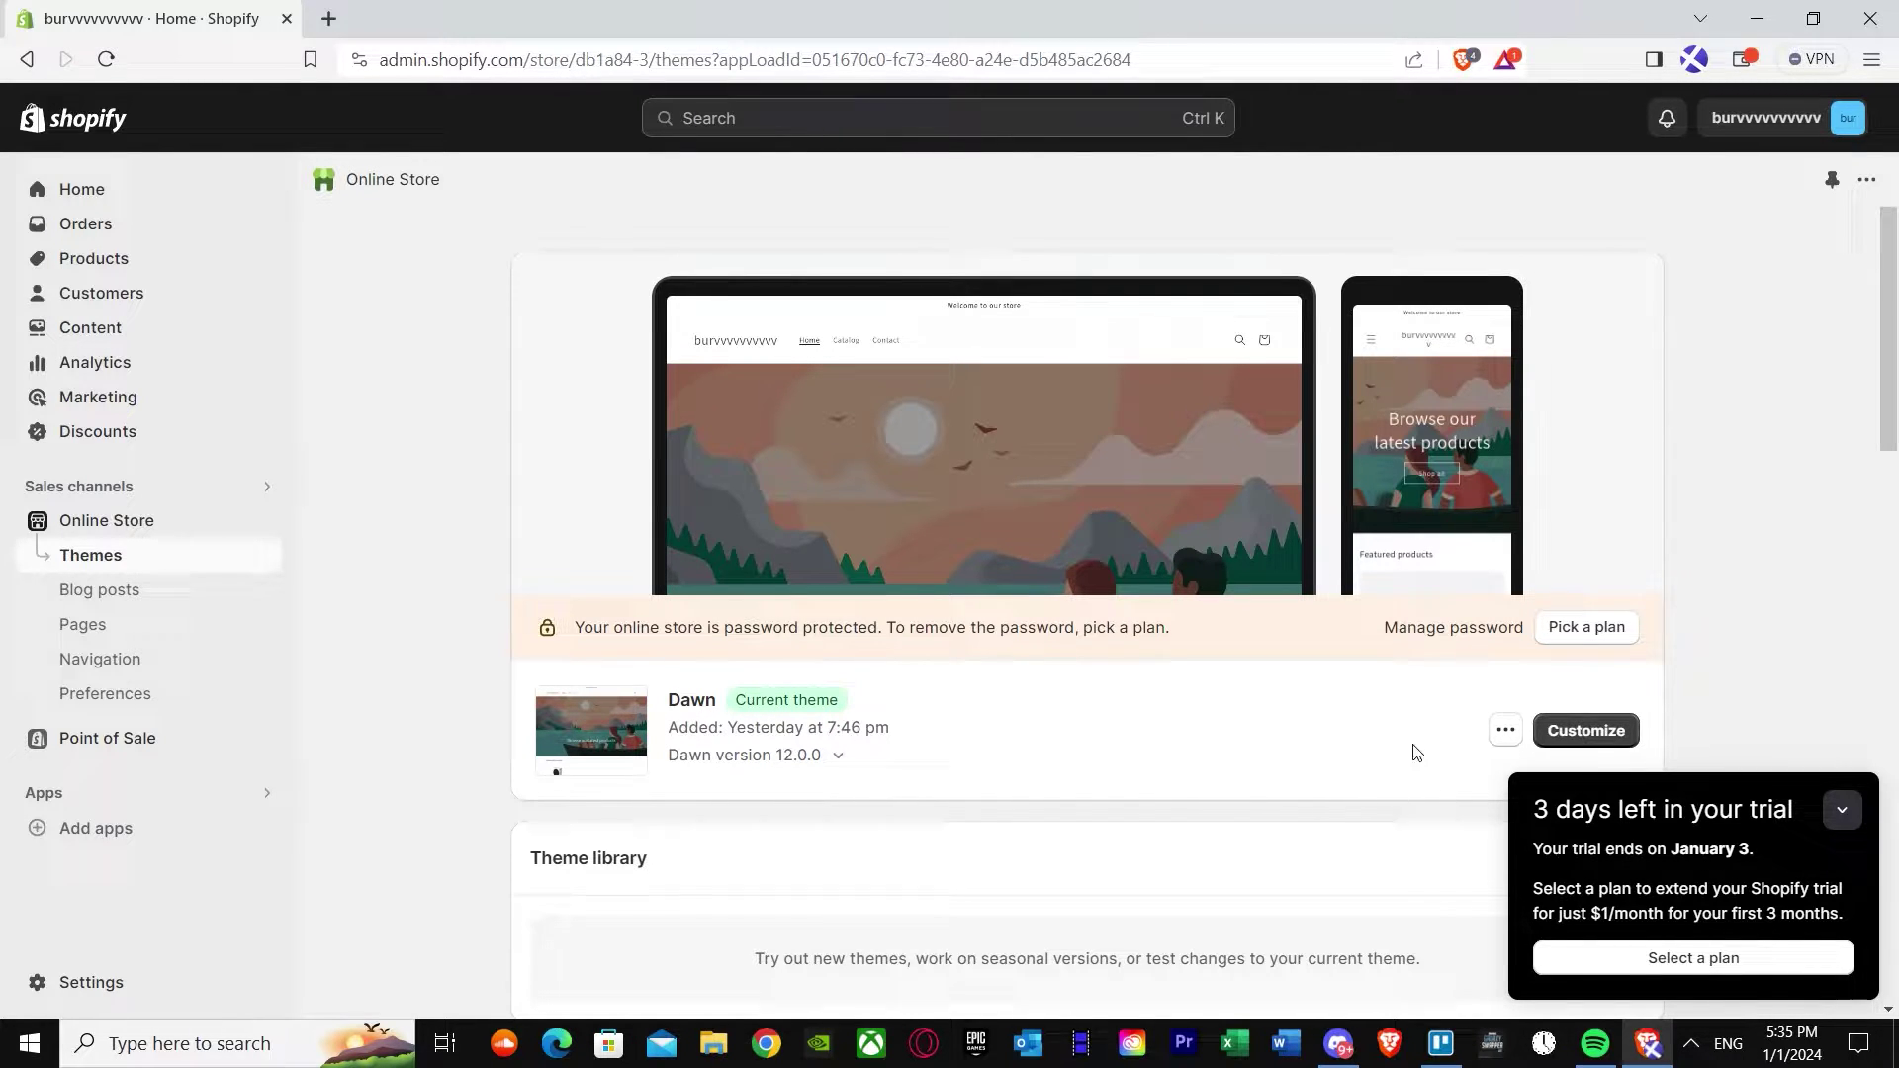
pyautogui.click(1506, 731)
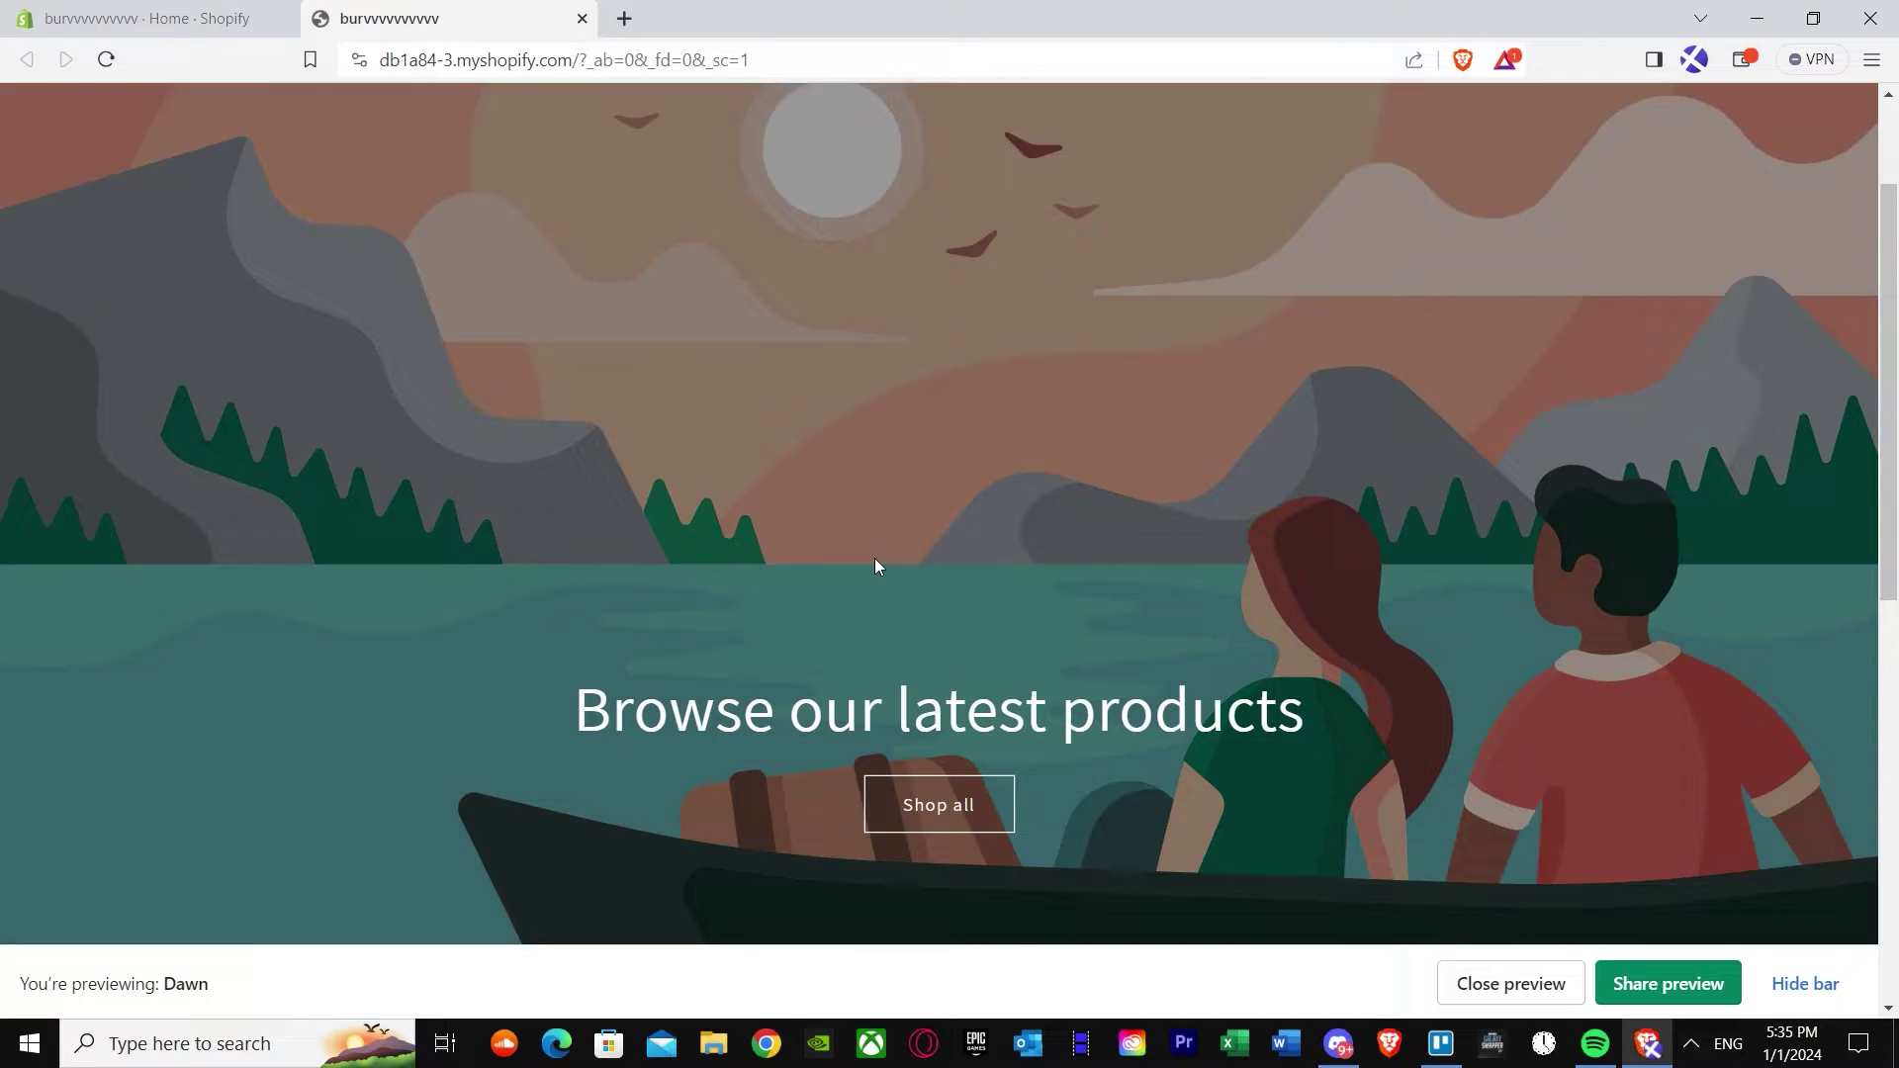
pyautogui.scroll(1, 876, 566)
pyautogui.scroll(-3, 904, 521)
pyautogui.scroll(4, 866, 539)
pyautogui.scroll(-1, 921, 426)
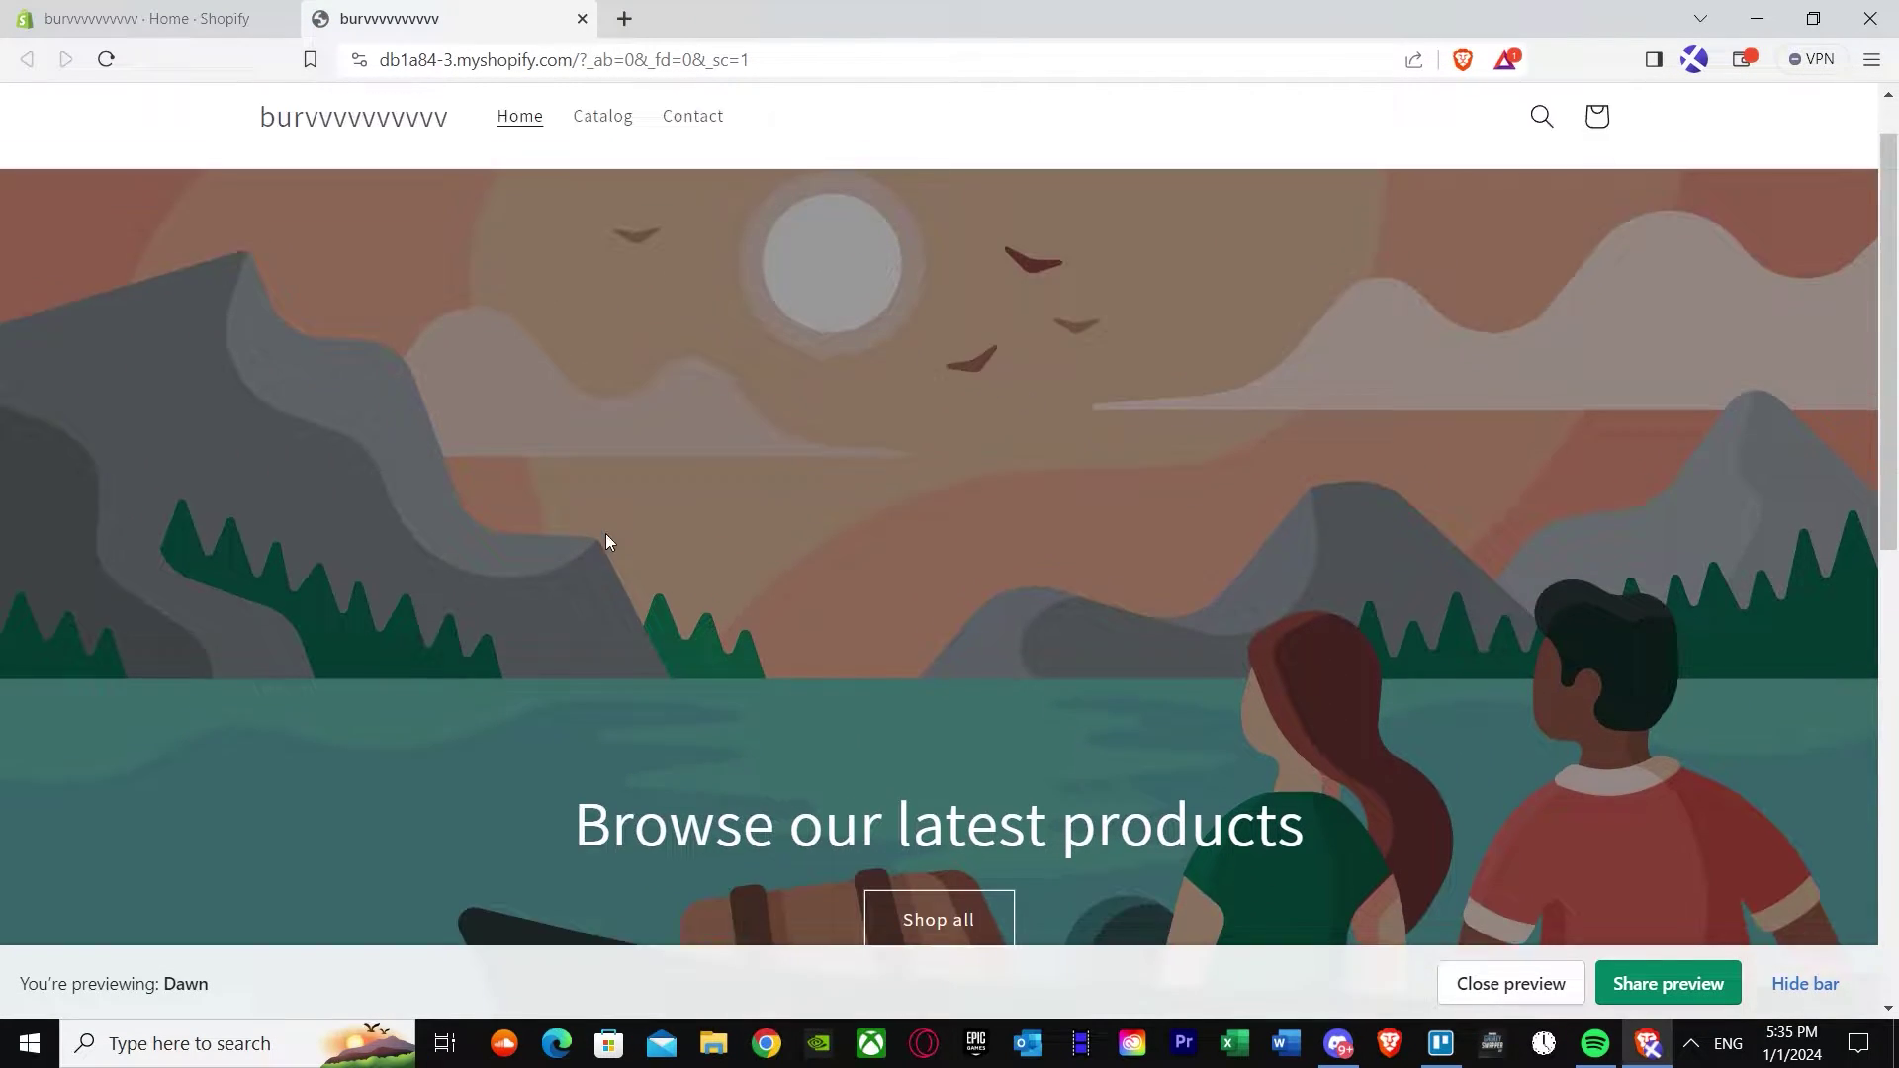
pyautogui.scroll(-1, 603, 539)
pyautogui.scroll(-2, 597, 518)
pyautogui.scroll(3, 742, 522)
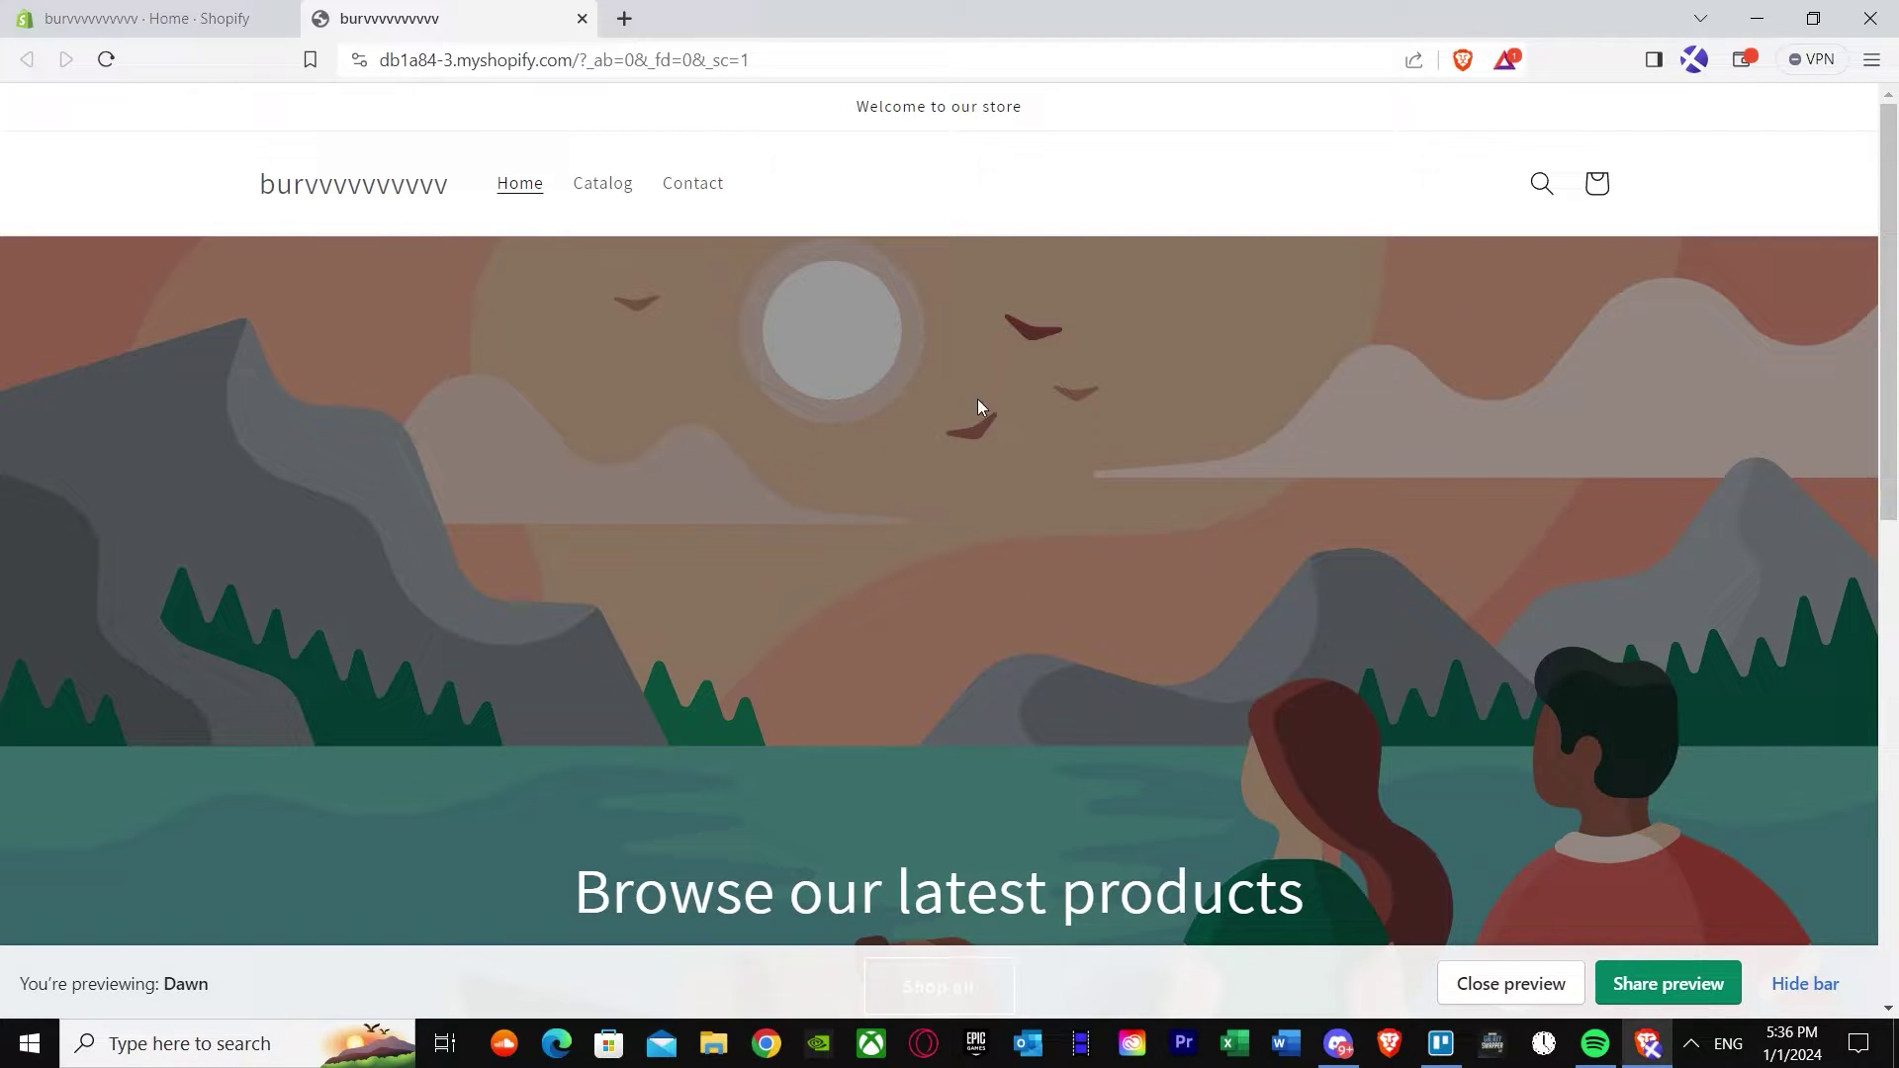
# Step: Inspect the homepage hero banner image in Brave DevTools
pyautogui.rightClick(948, 388)
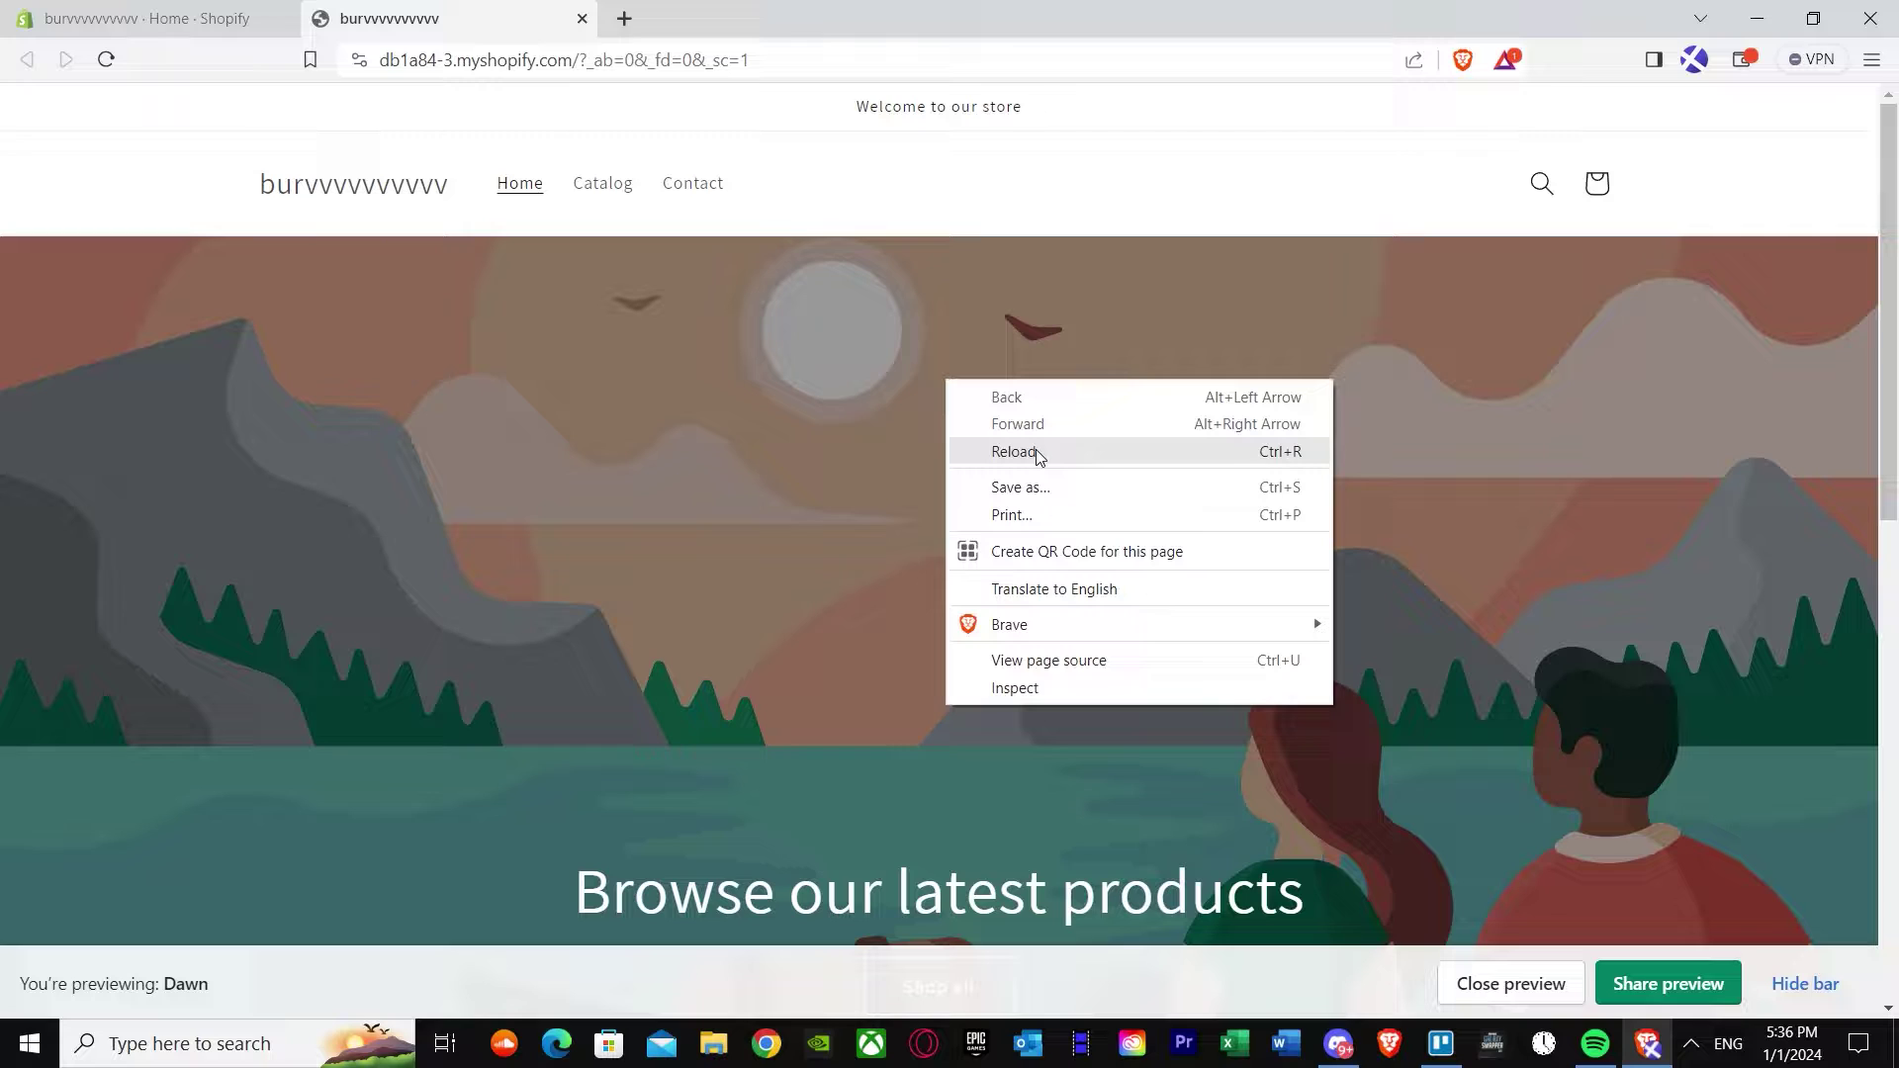
pyautogui.click(1016, 688)
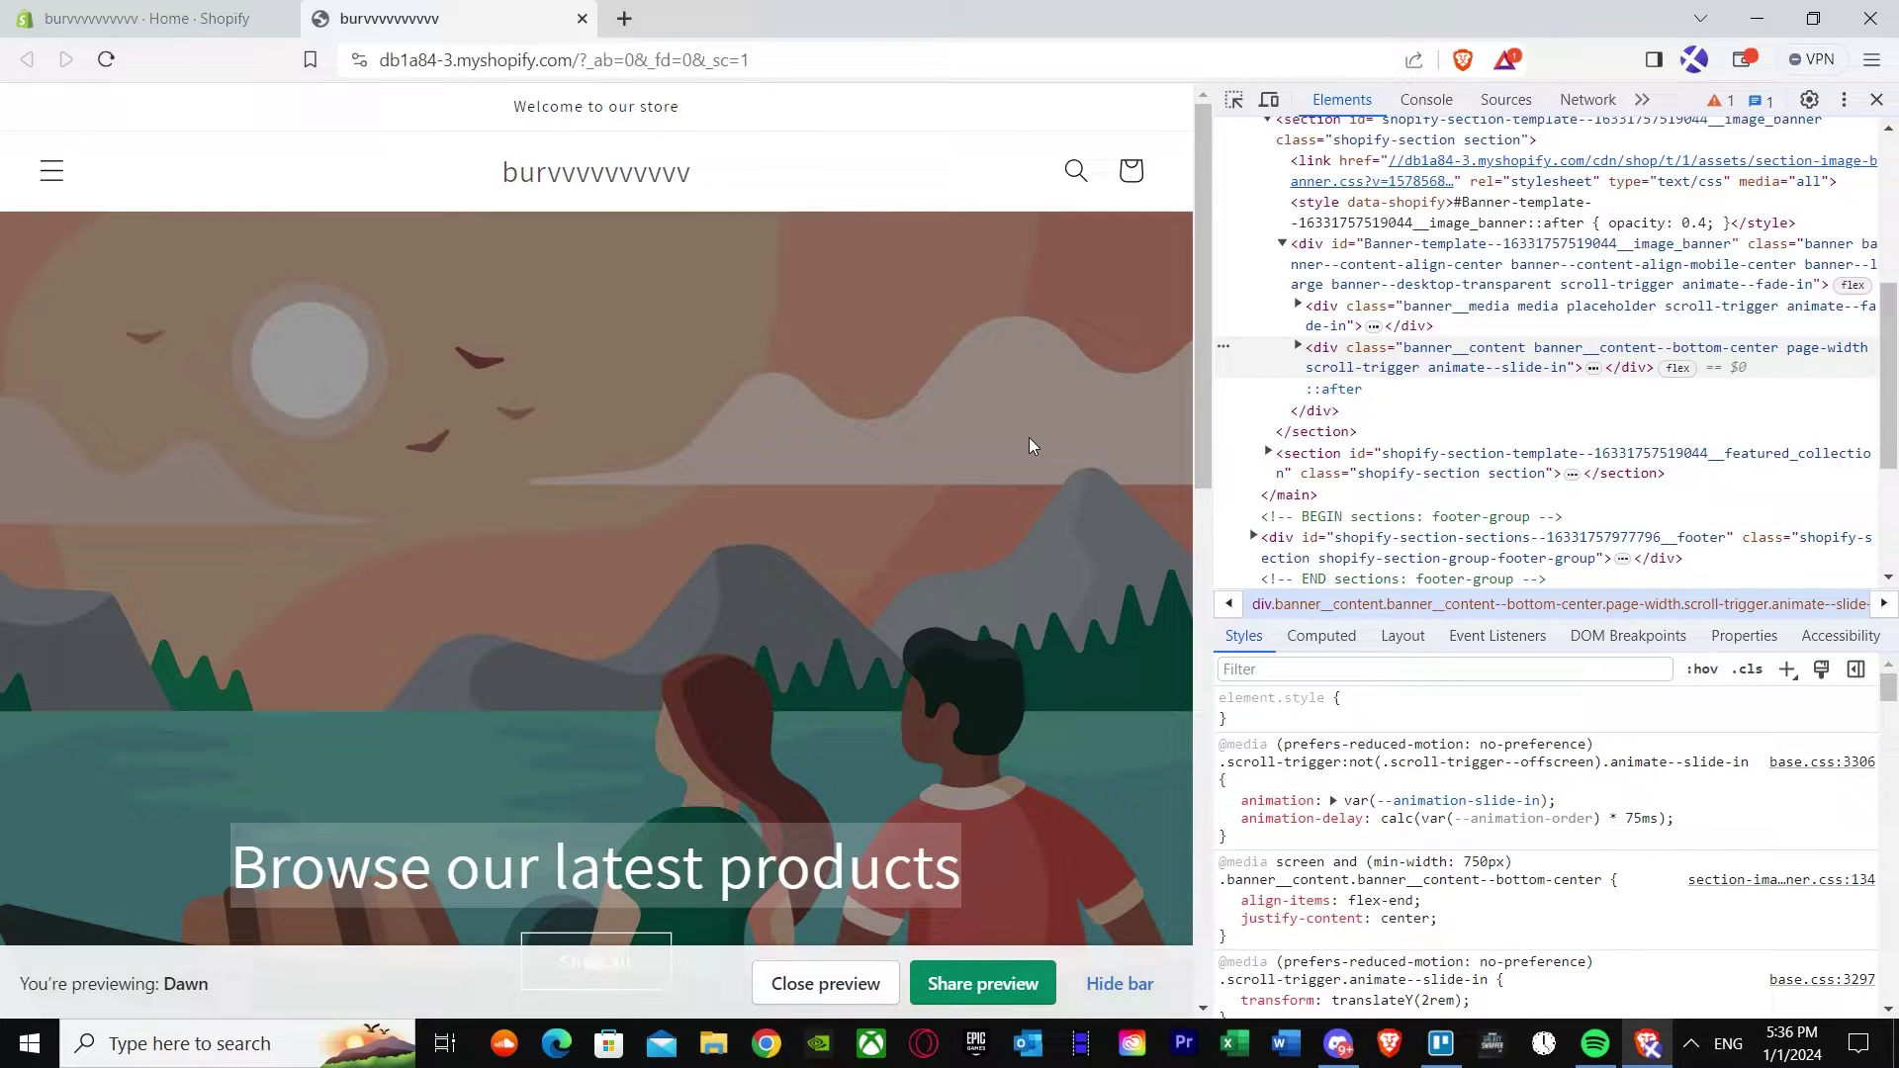
pyautogui.scroll(-1, 474, 424)
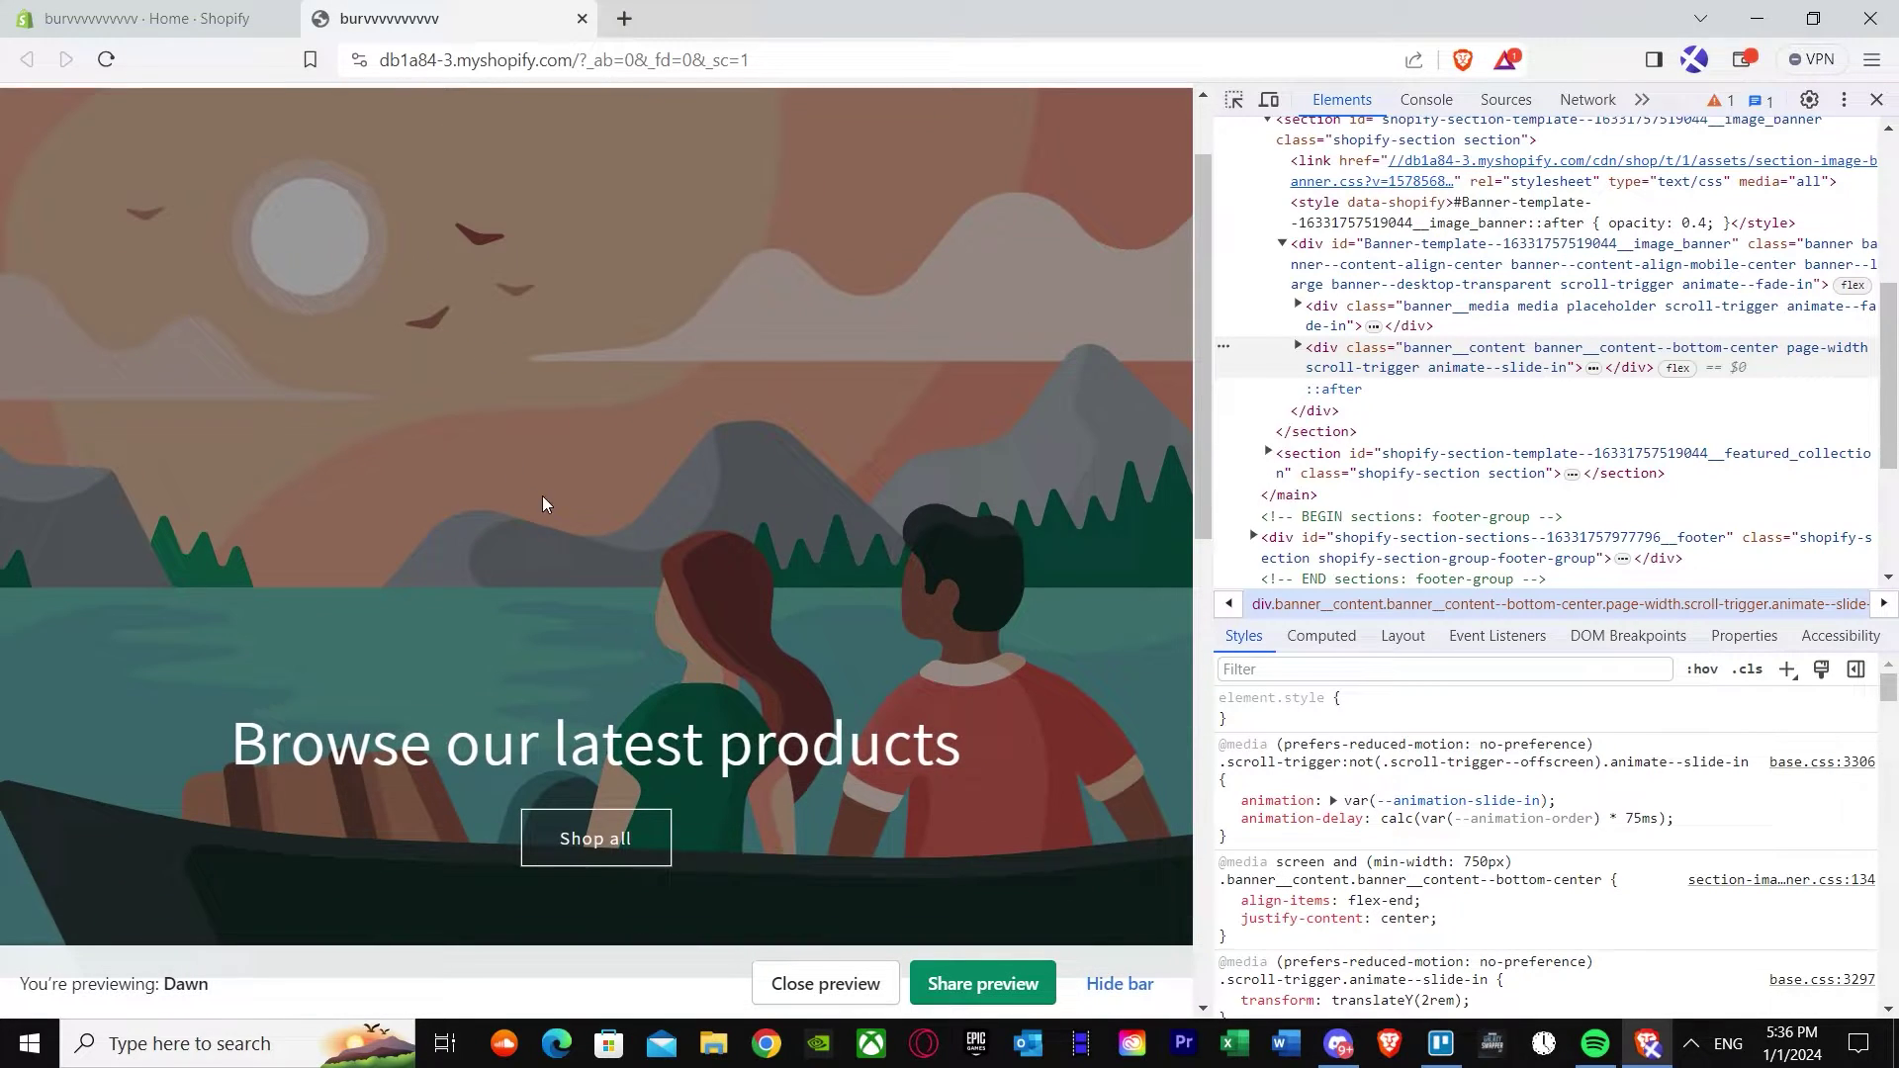
pyautogui.scroll(1, 267, 283)
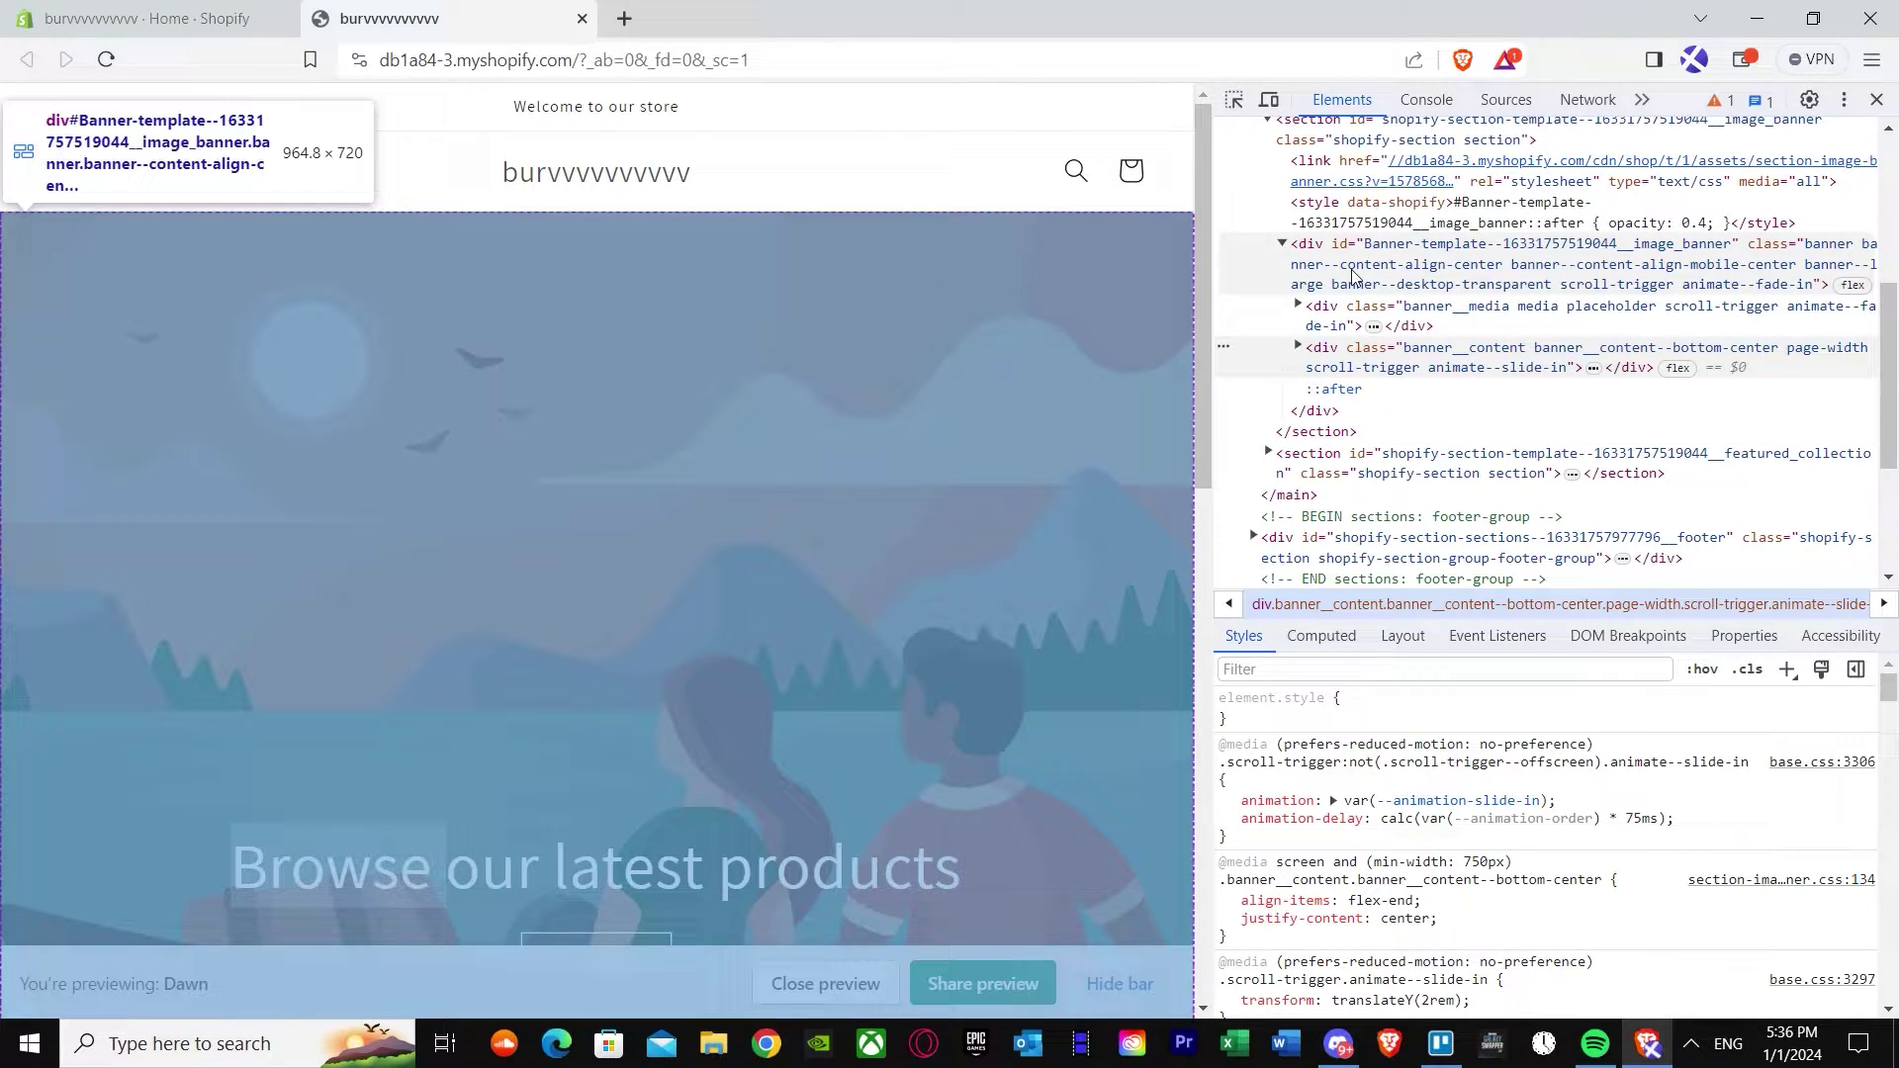
# Step: Select the Banner-template div and start editing its 72rem min-height value
pyautogui.click(1350, 272)
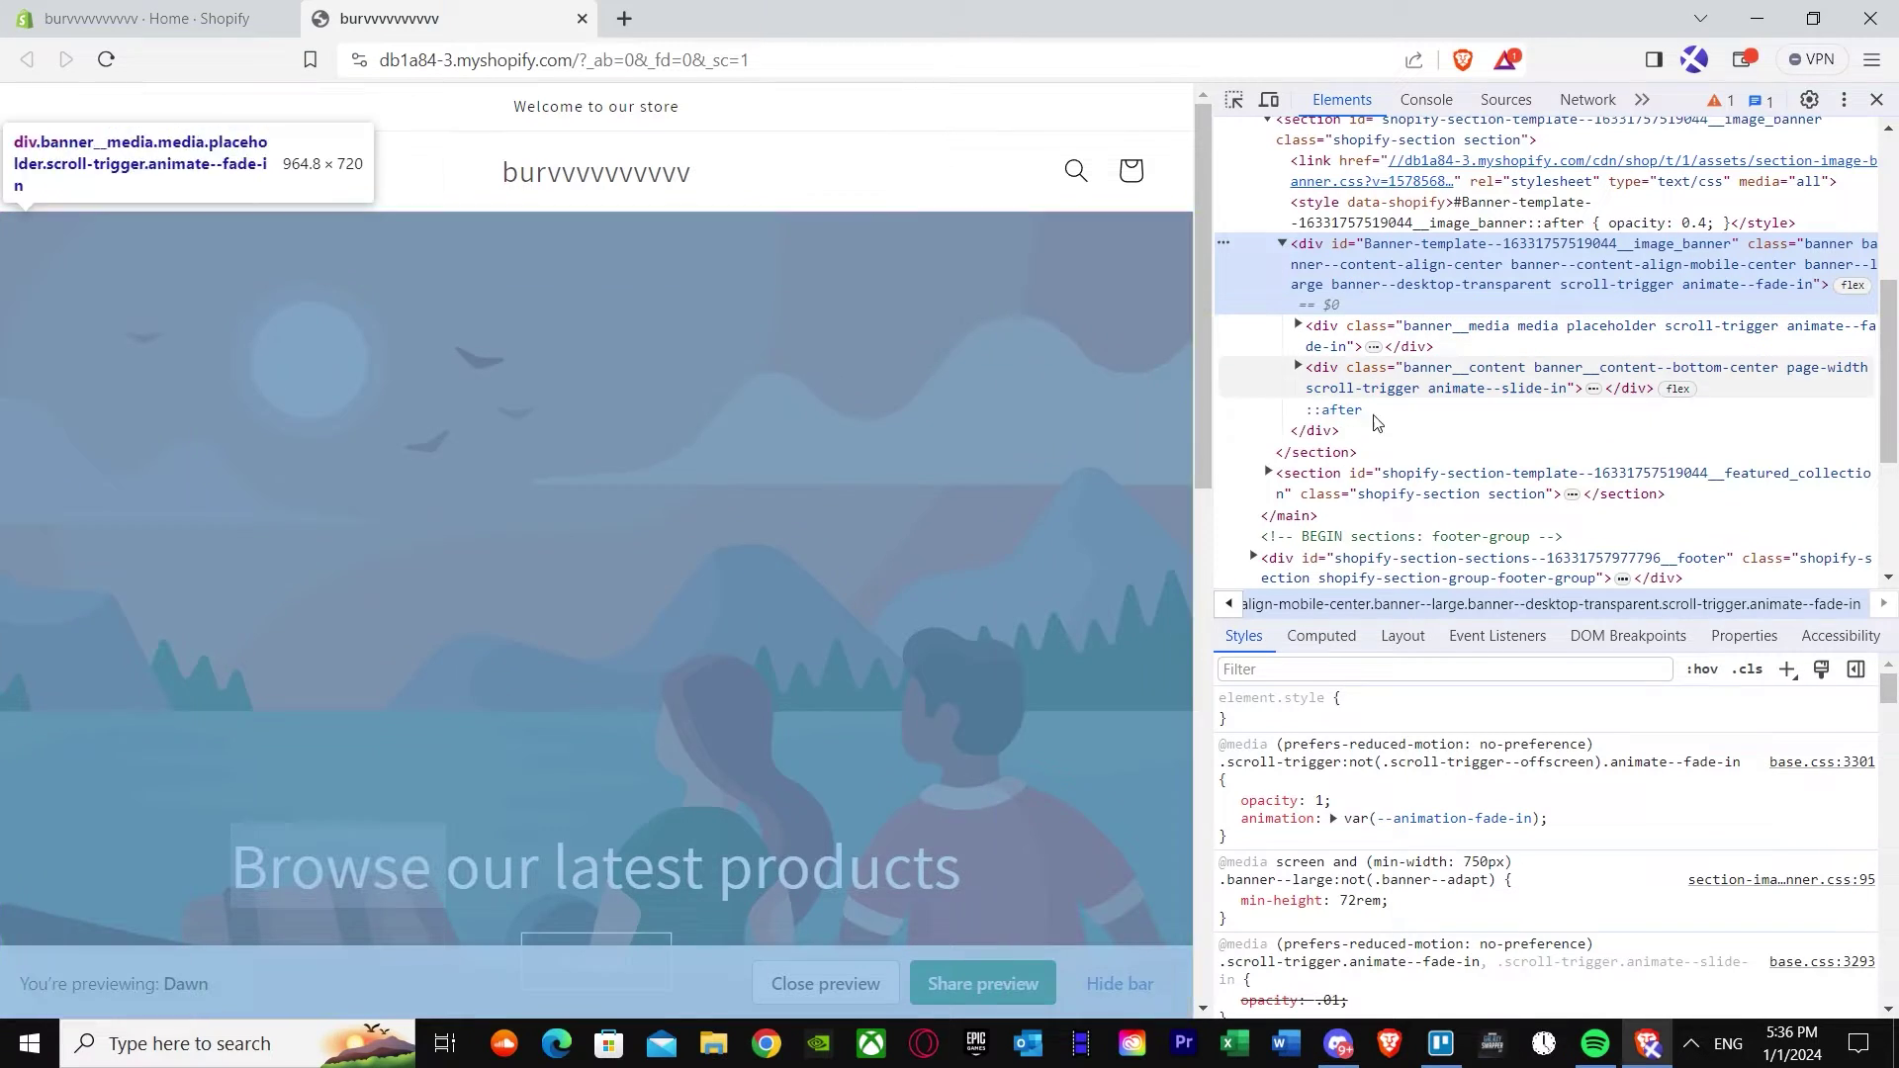
pyautogui.scroll(-2, 1346, 865)
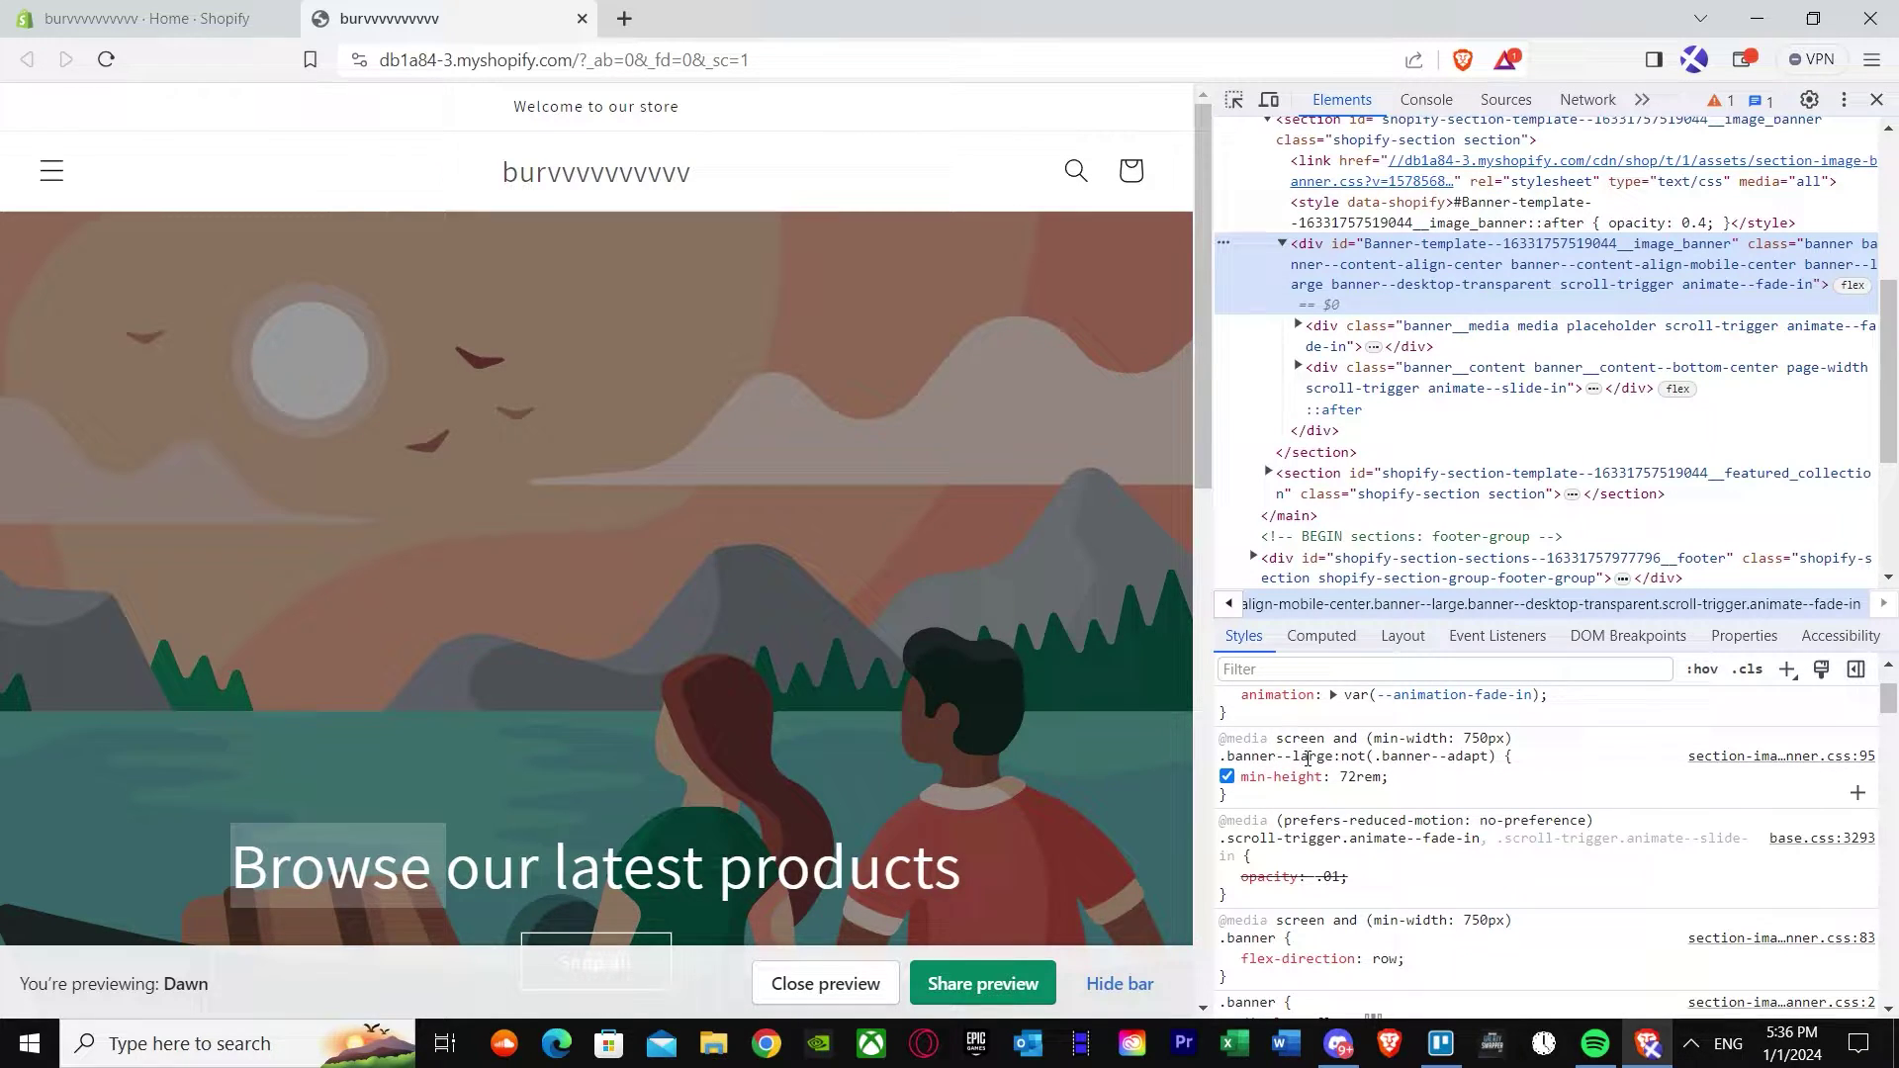
pyautogui.scroll(-5, 1305, 771)
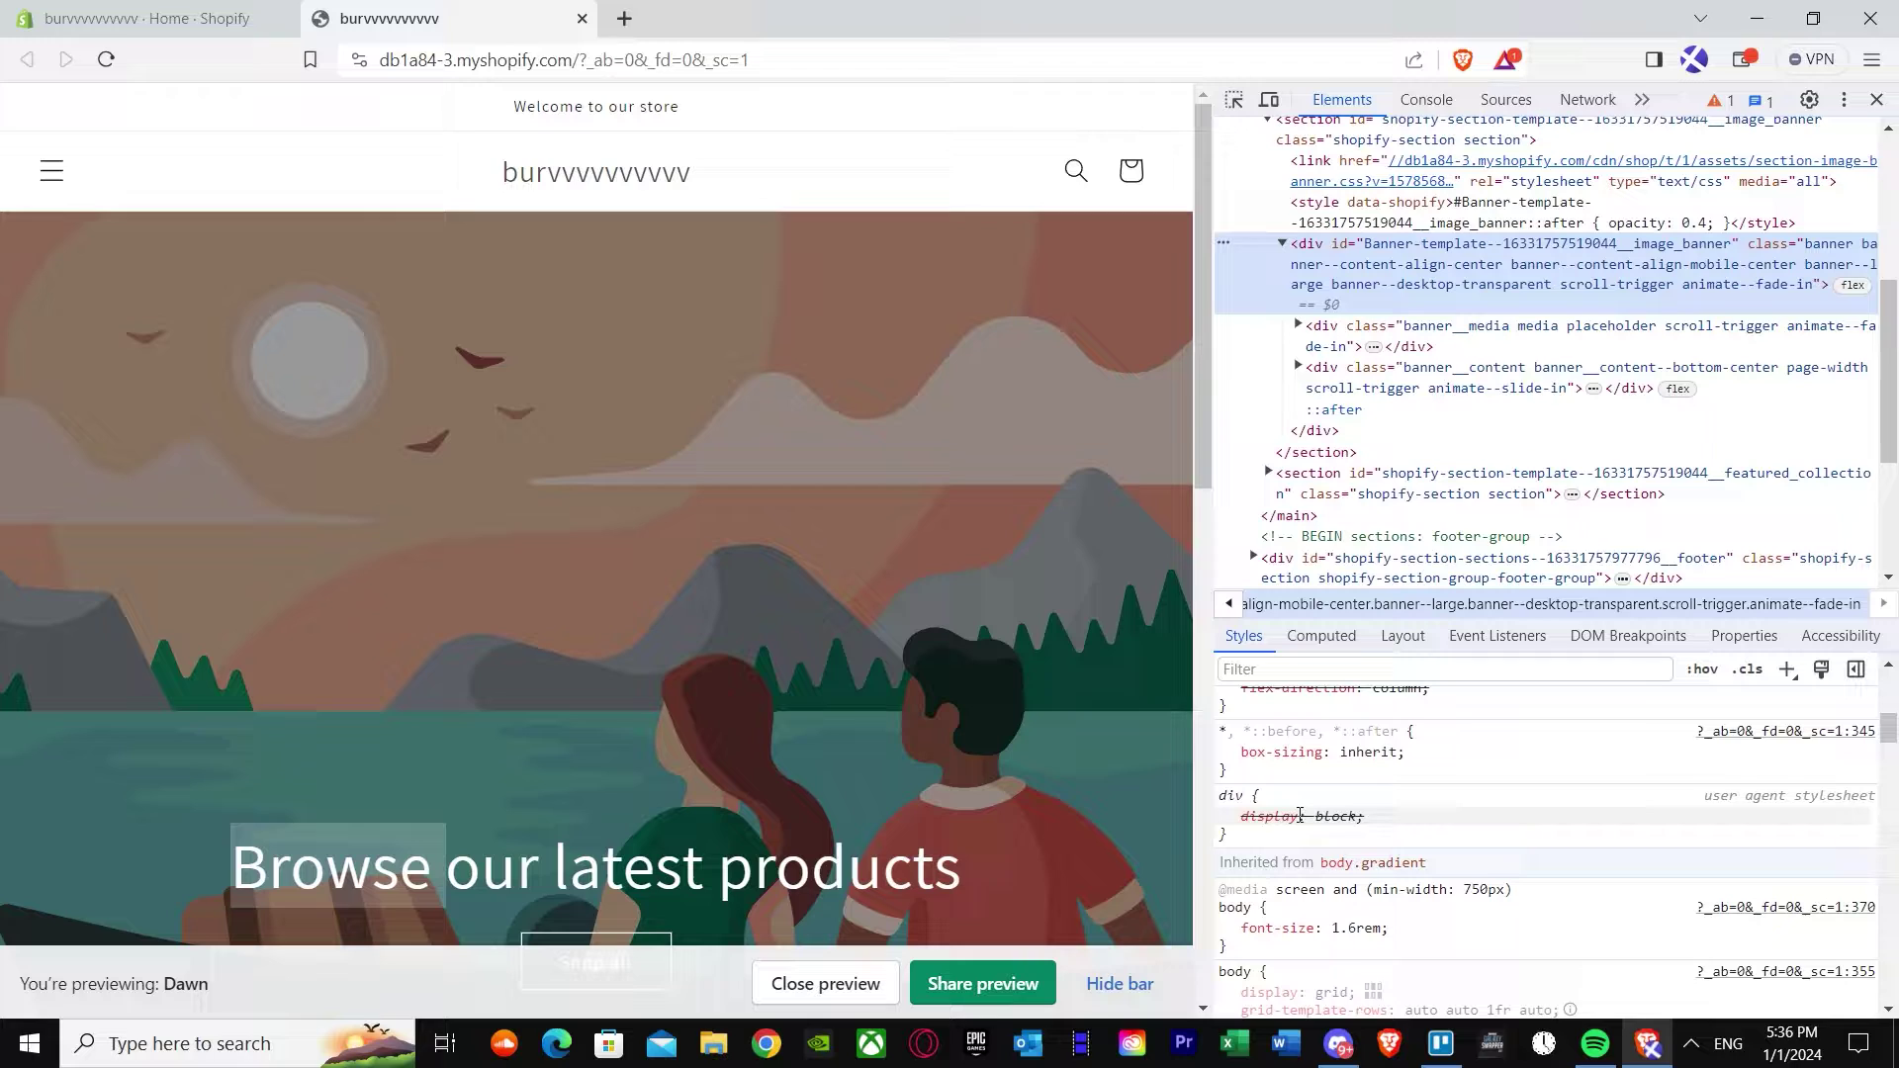
pyautogui.scroll(2, 1300, 816)
pyautogui.scroll(2, 1336, 809)
pyautogui.scroll(2, 1365, 803)
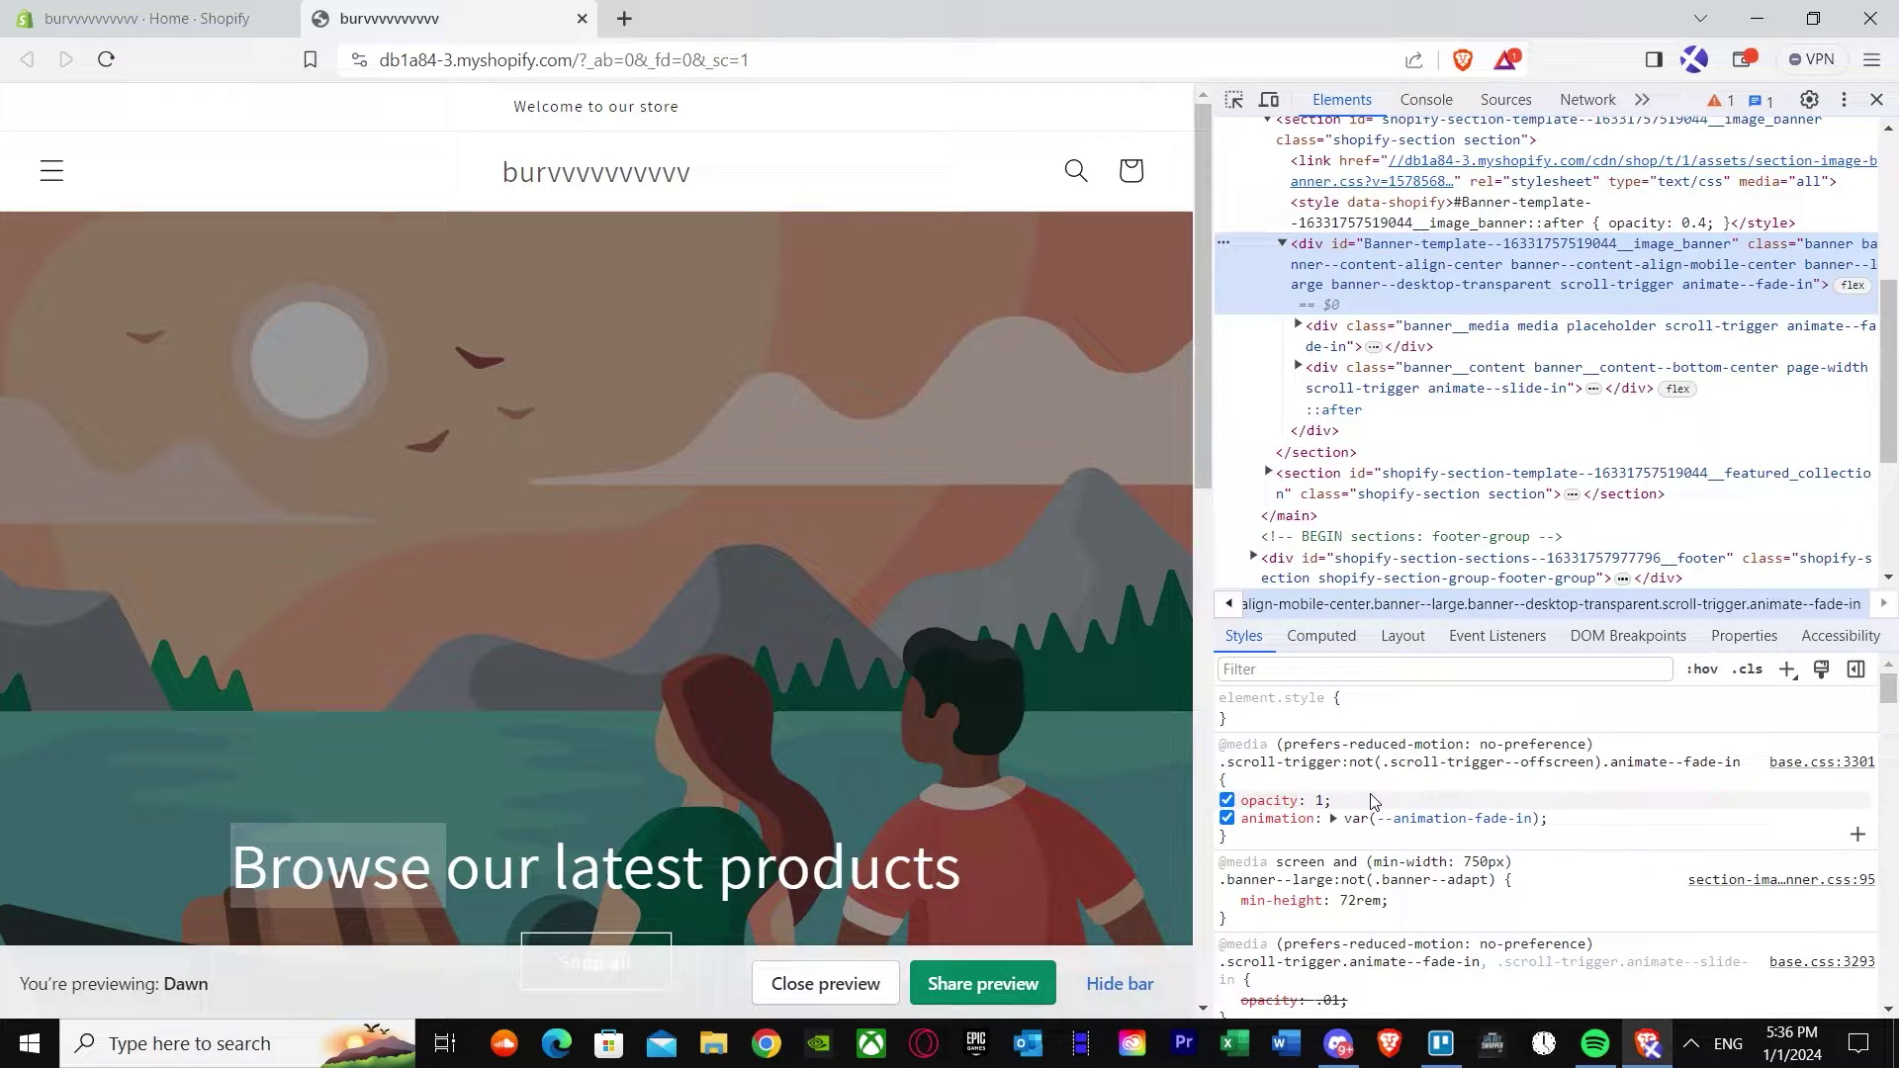
pyautogui.moveTo(1359, 901)
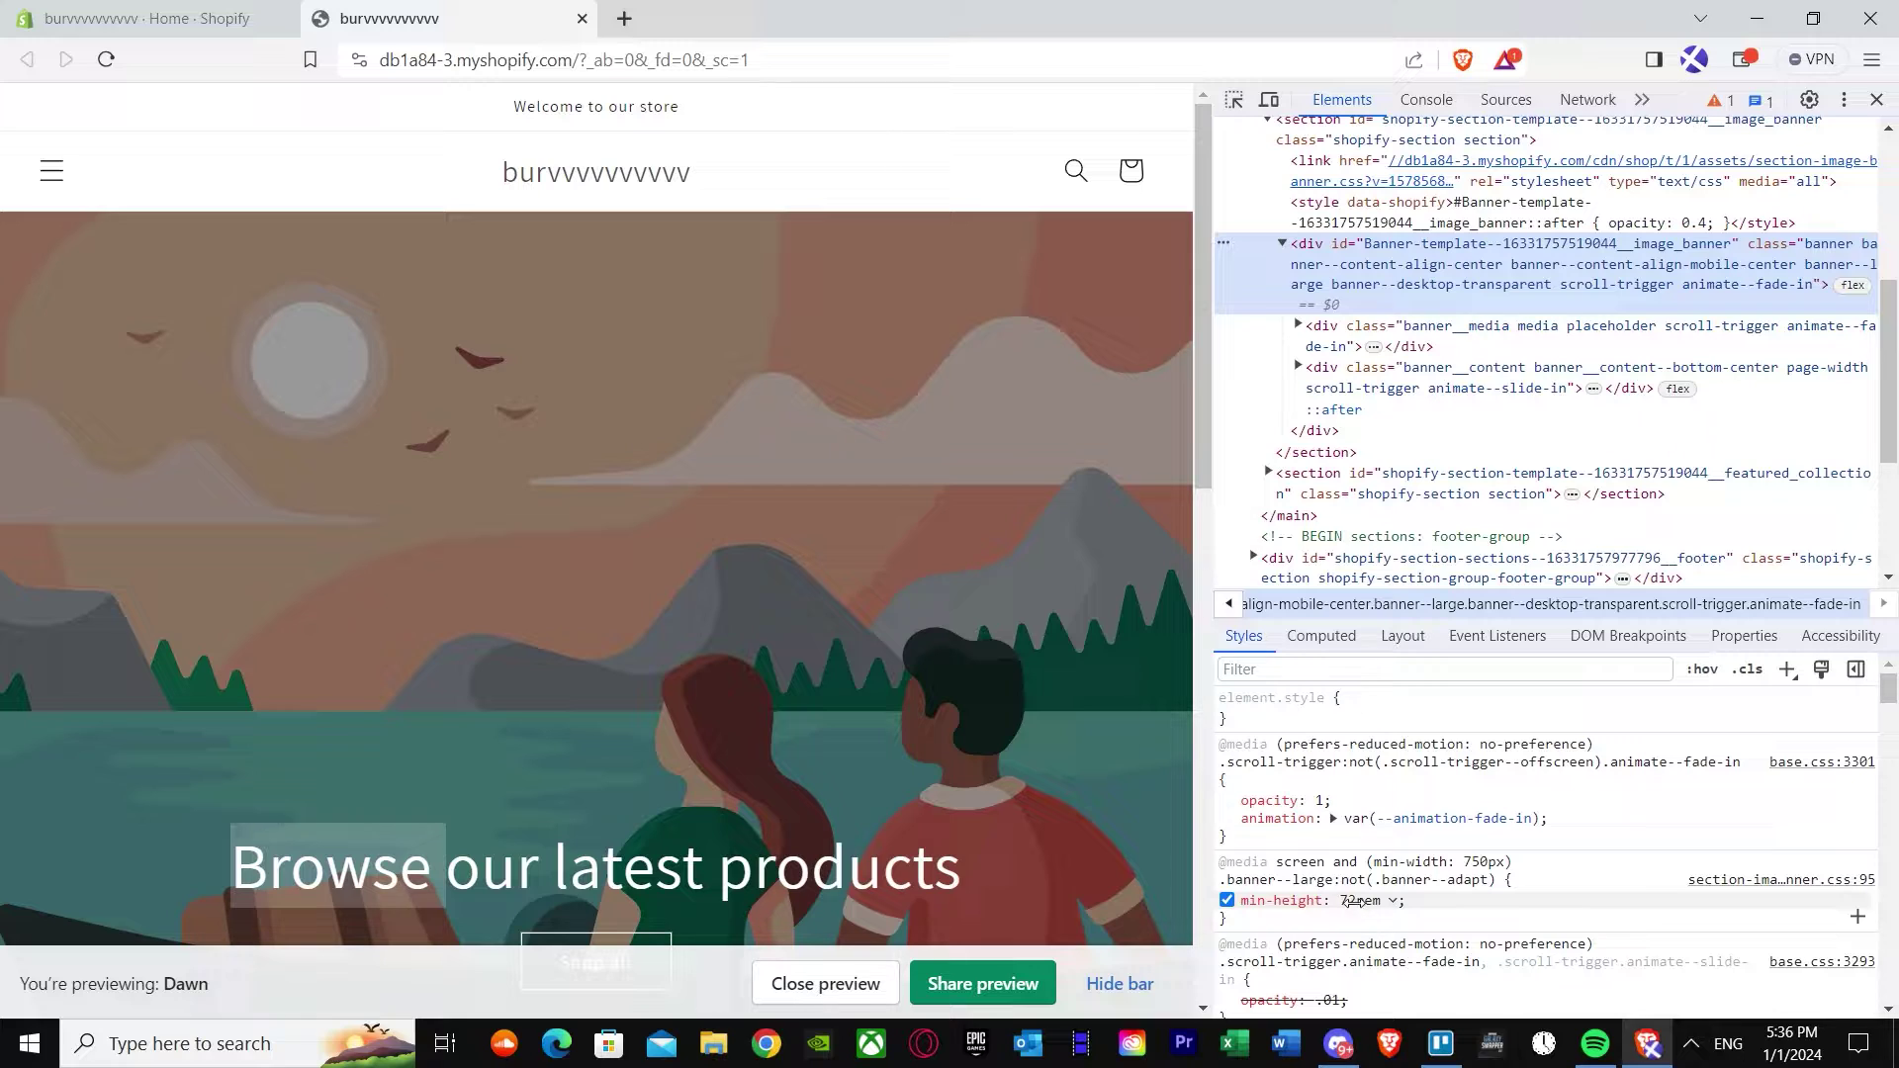
pyautogui.click(1358, 901)
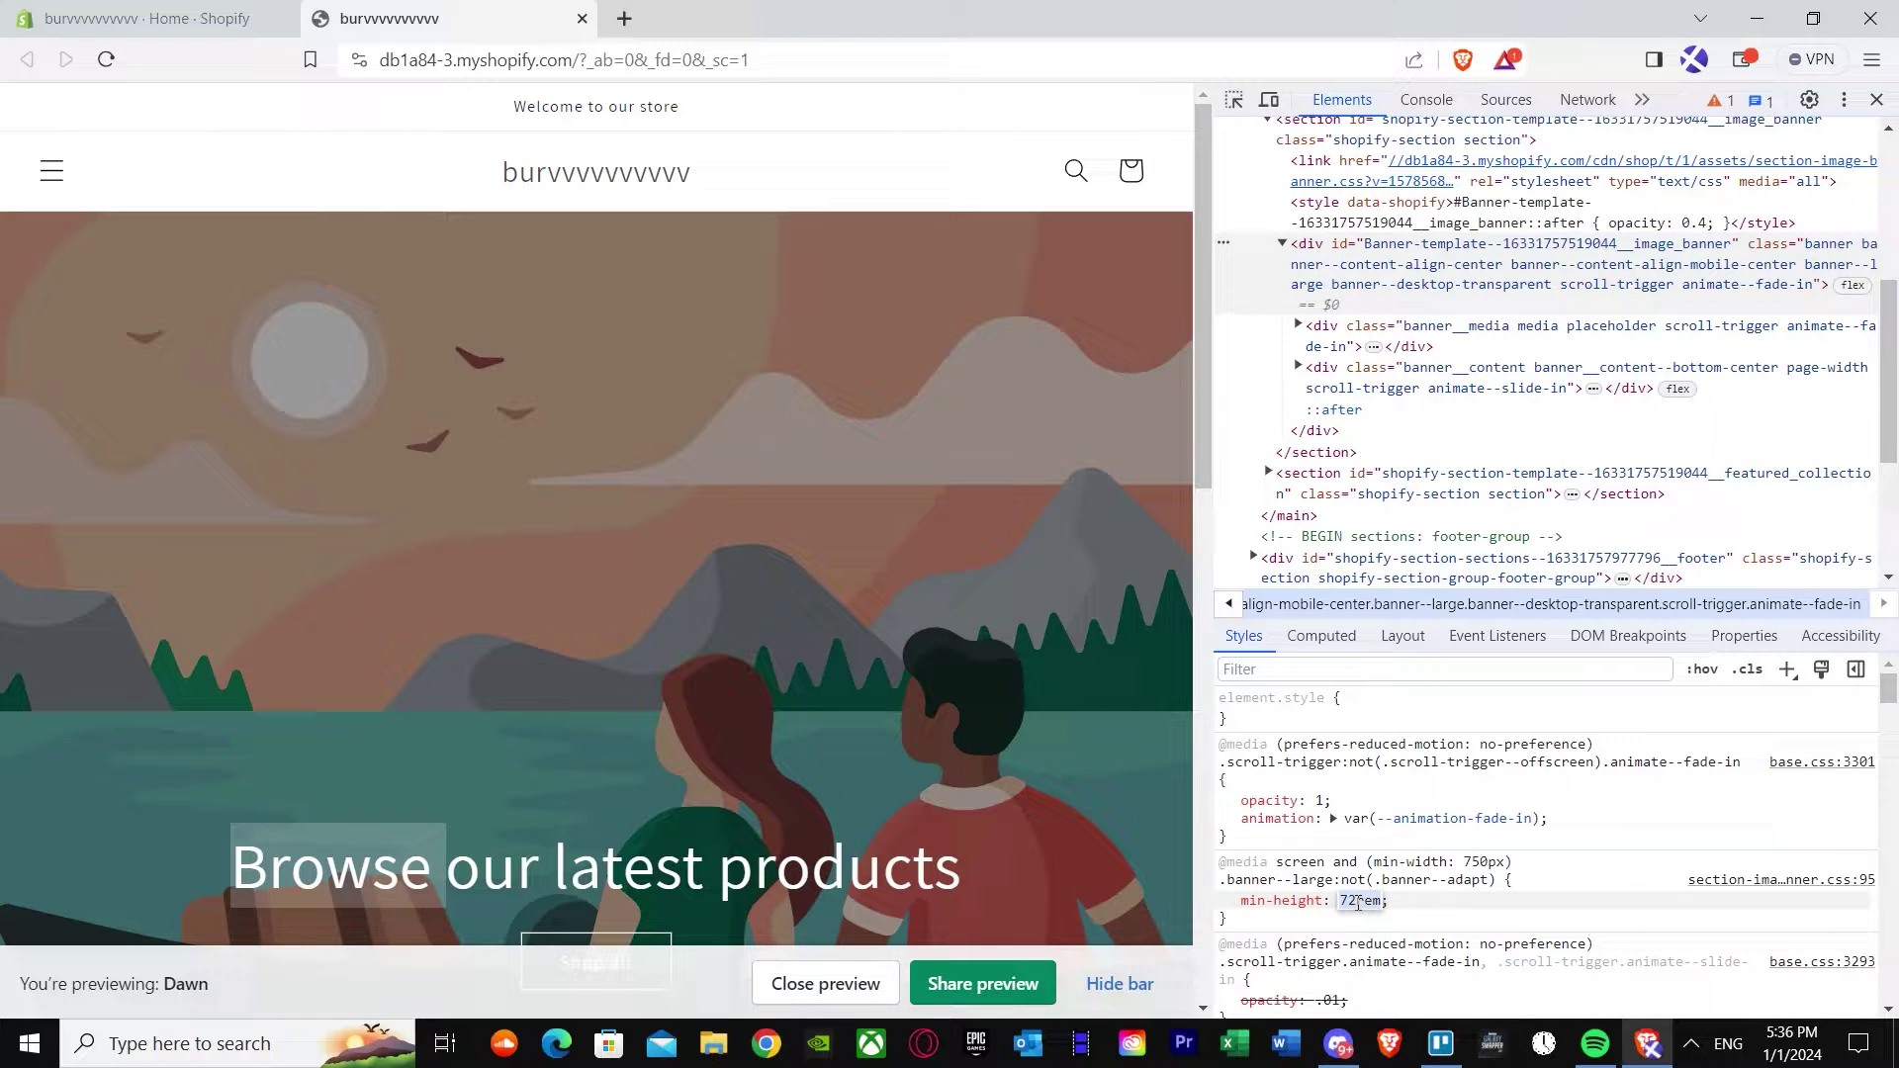
pyautogui.moveTo(1350, 963)
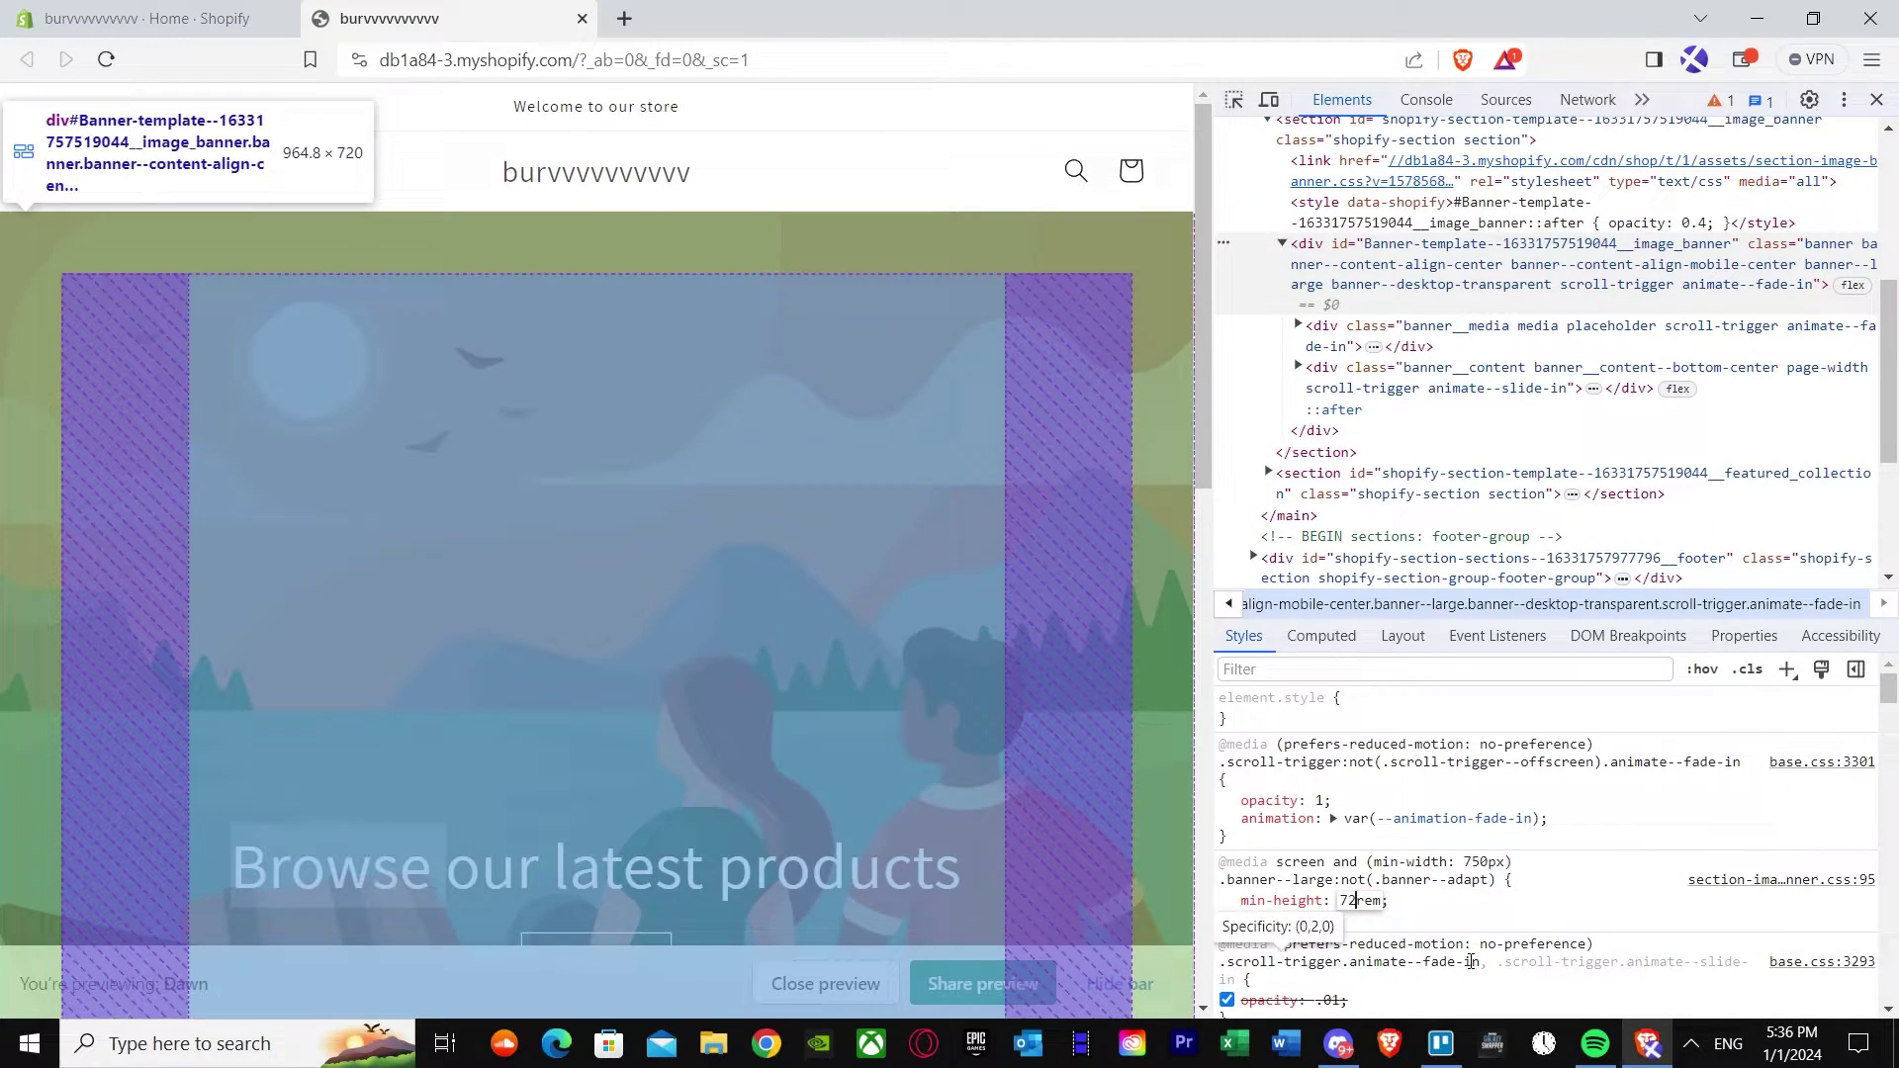
# Step: Try several min-height values for .banner--large:not(.banner--adapt), ending at 35rem
pyautogui.press('BackSpace')
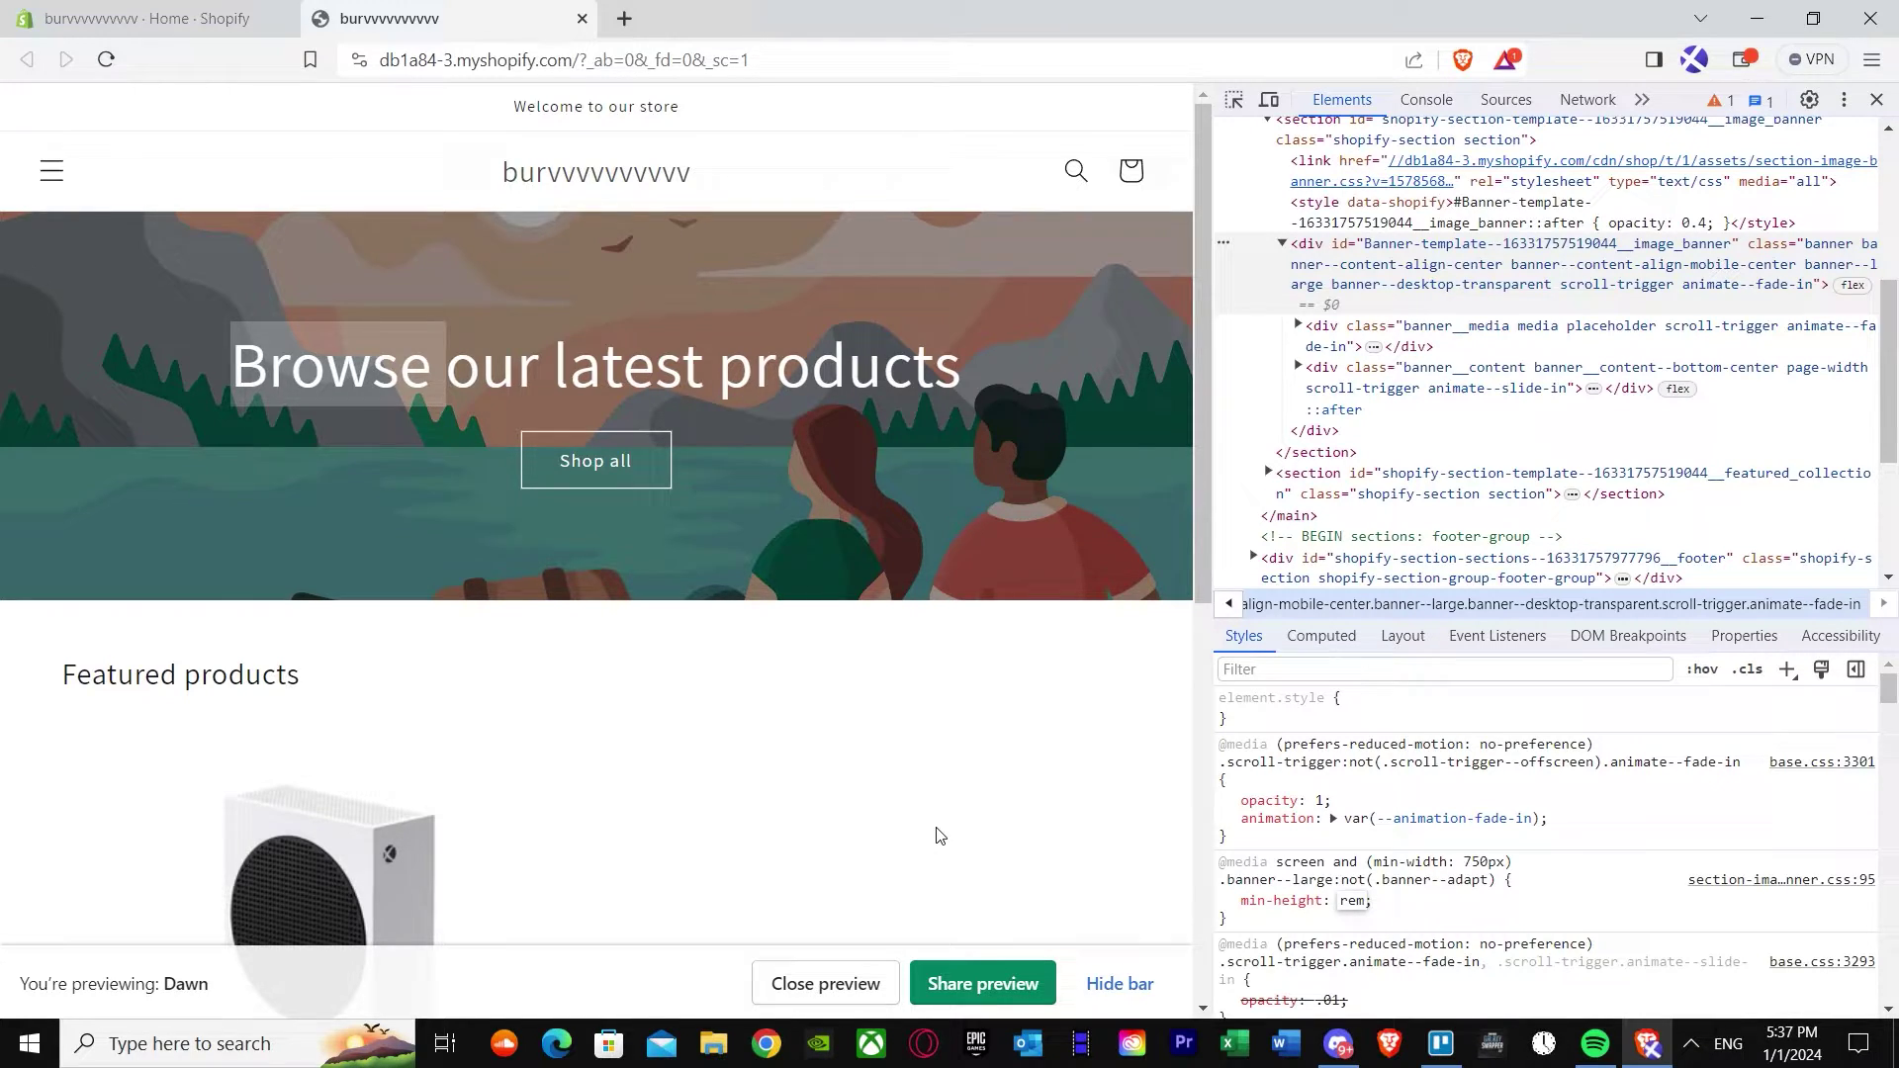
pyautogui.write('447')
pyautogui.press('BackSpace')
pyautogui.press('BackSpace')
pyautogui.write('2')
pyautogui.press('BackSpace')
pyautogui.write('100')
pyautogui.press('BackSpace')
pyautogui.press('BackSpace')
pyautogui.press('BackSpace')
pyautogui.write('50')
pyautogui.press('BackSpace')
pyautogui.press('BackSpace')
pyautogui.write('35')
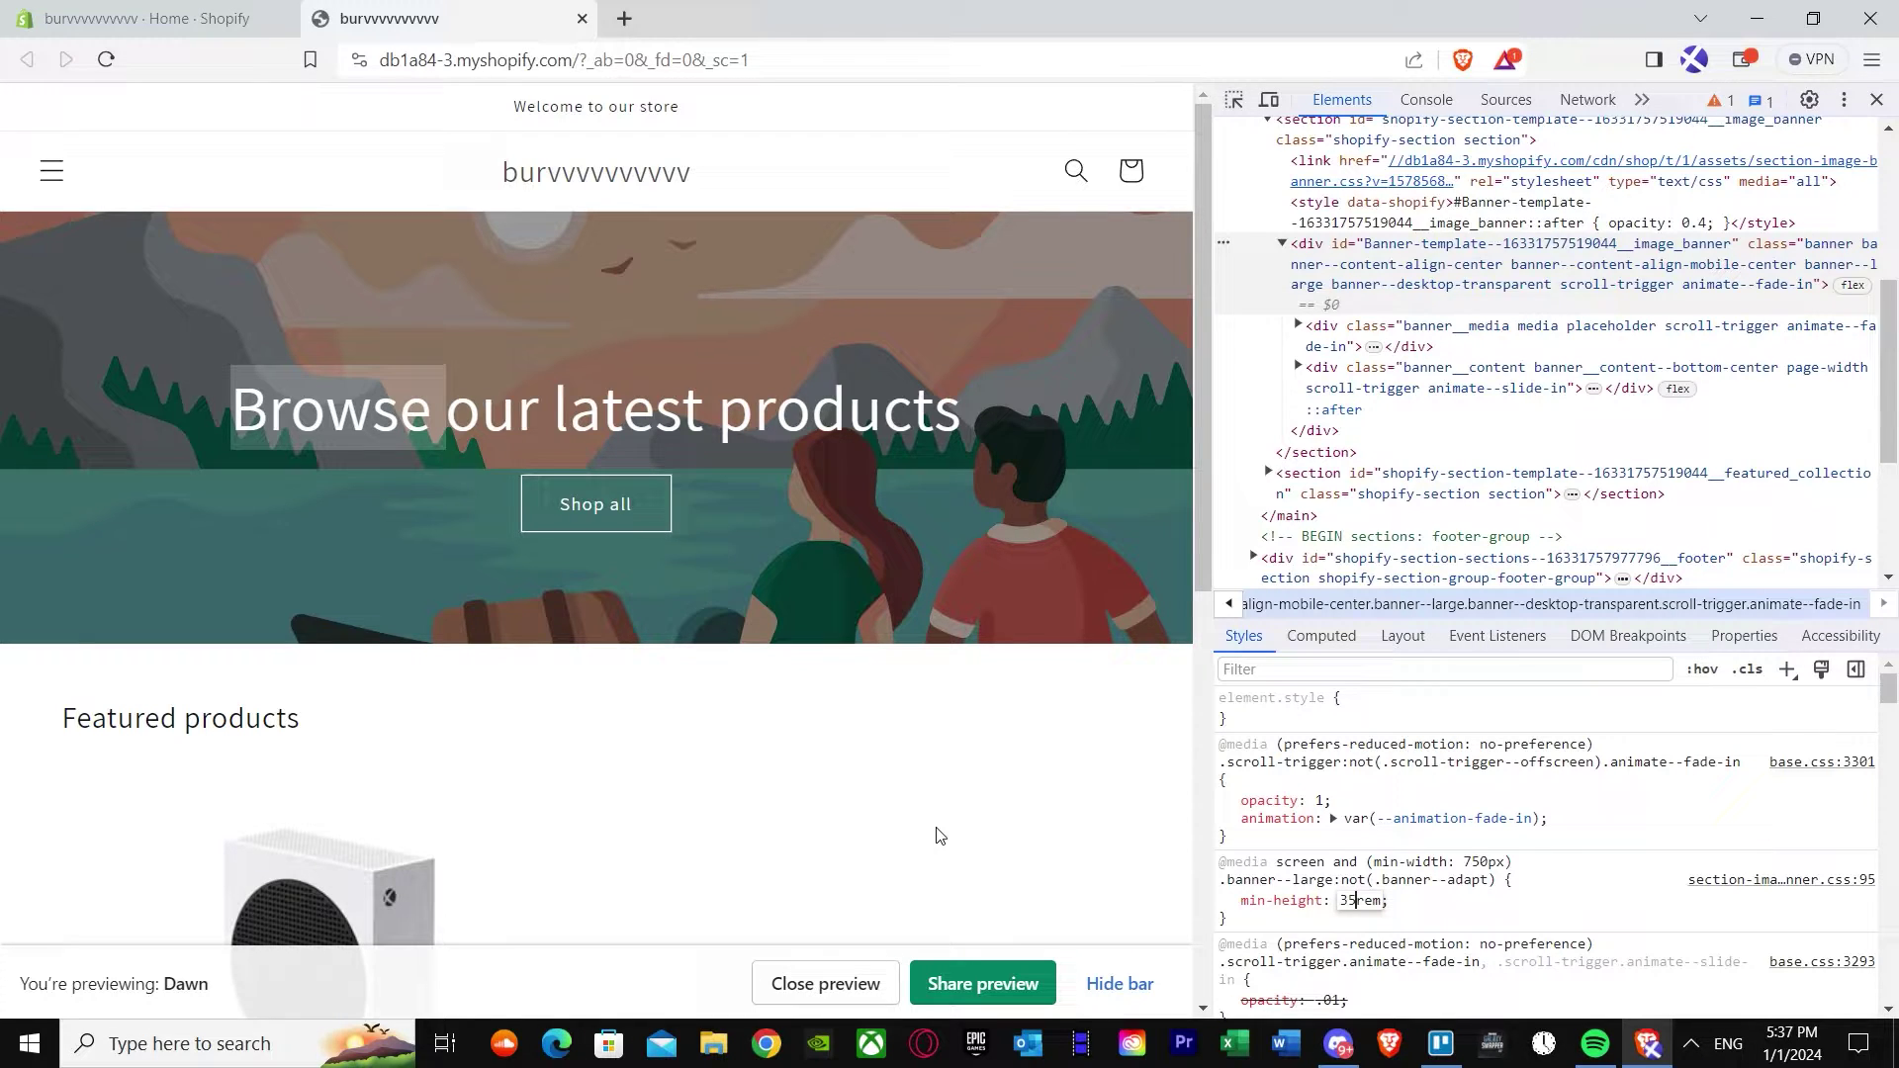
pyautogui.click(1557, 934)
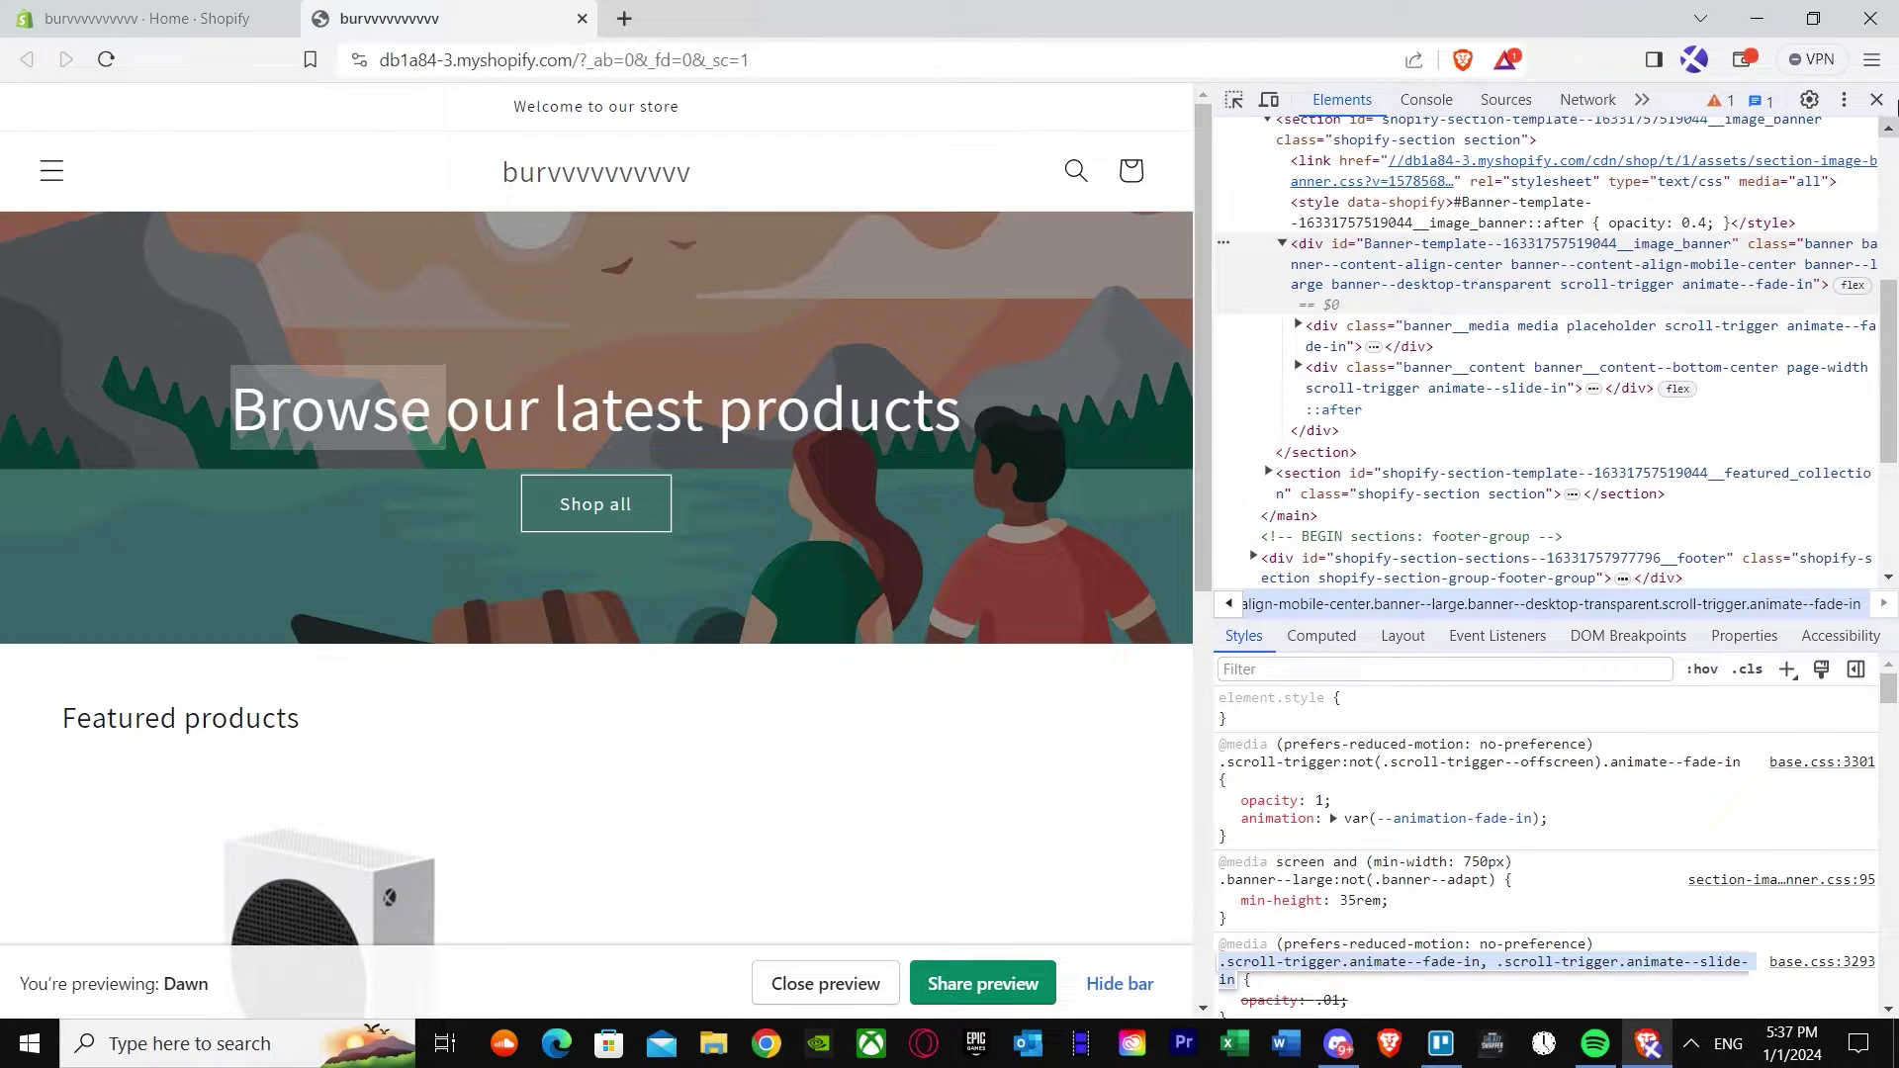
# Step: Reopen DevTools on the banner and select the div#Banner-template element
pyautogui.click(1877, 100)
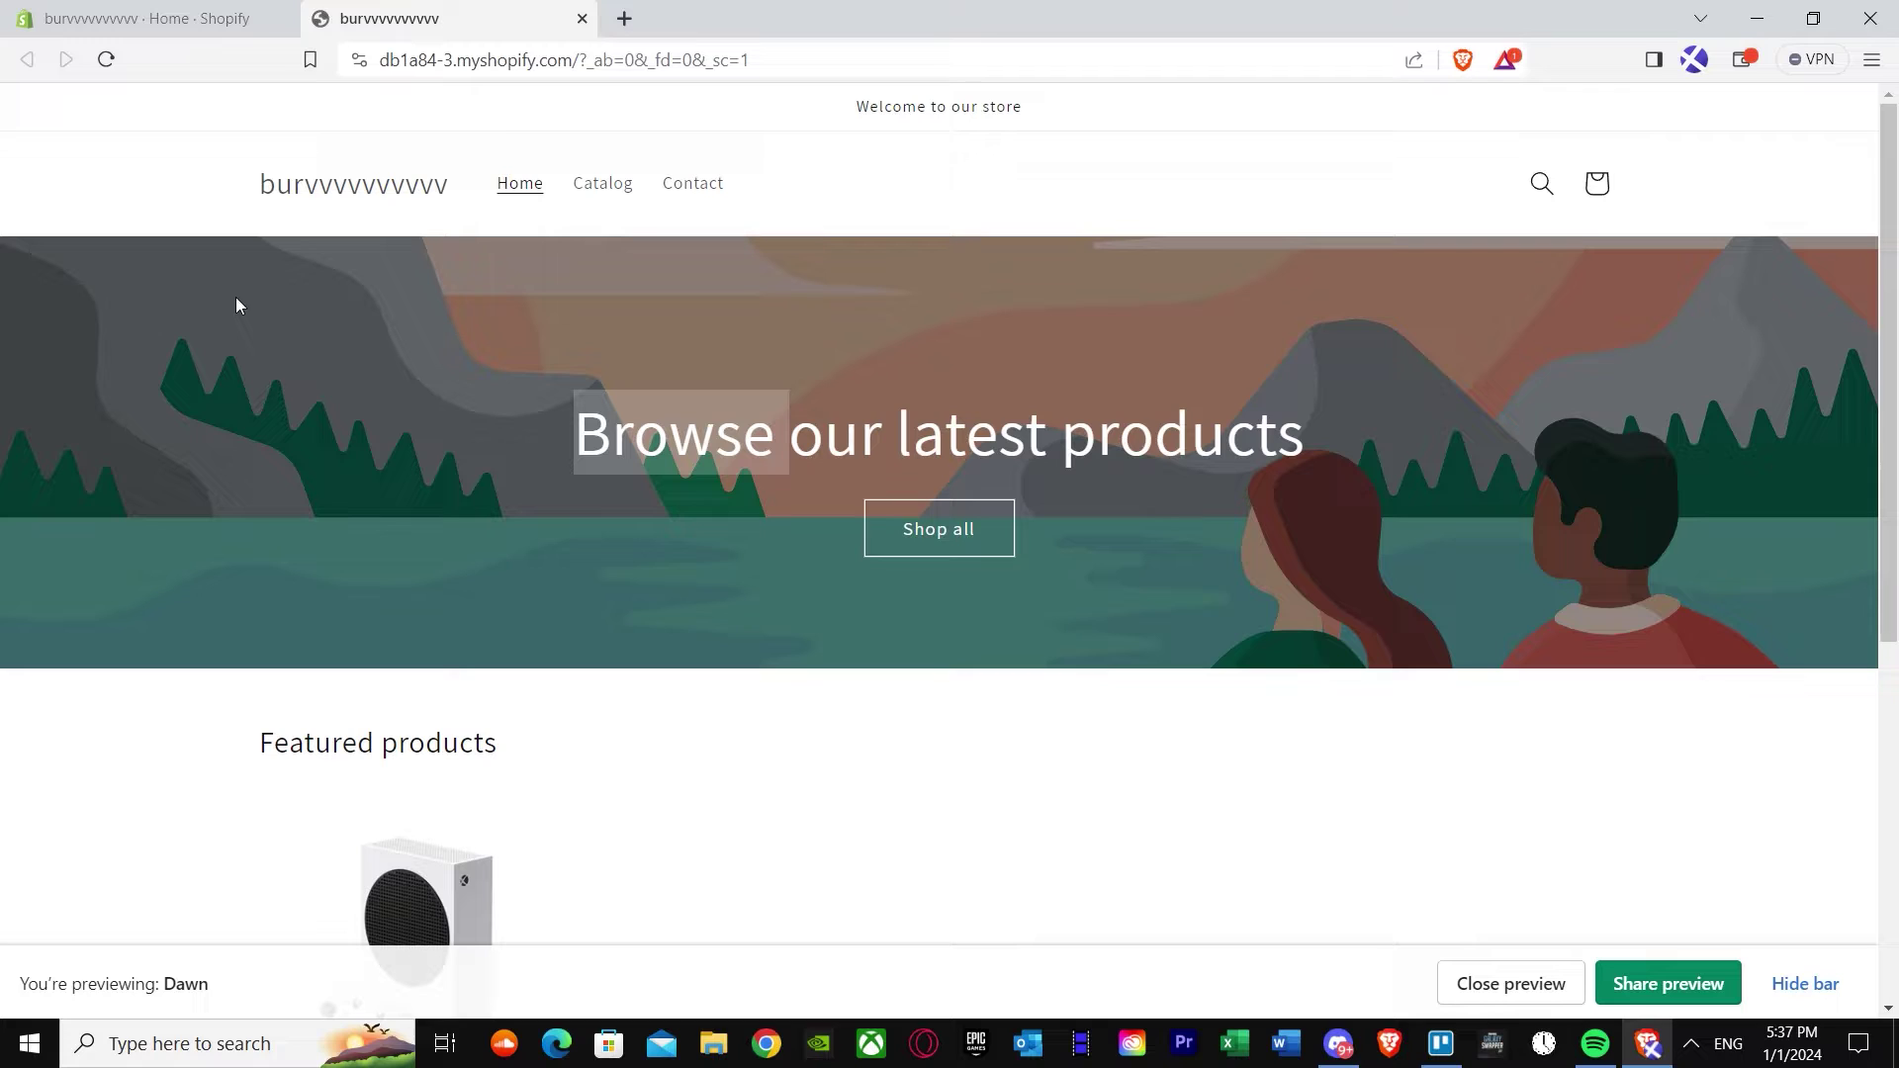
pyautogui.rightClick(1295, 506)
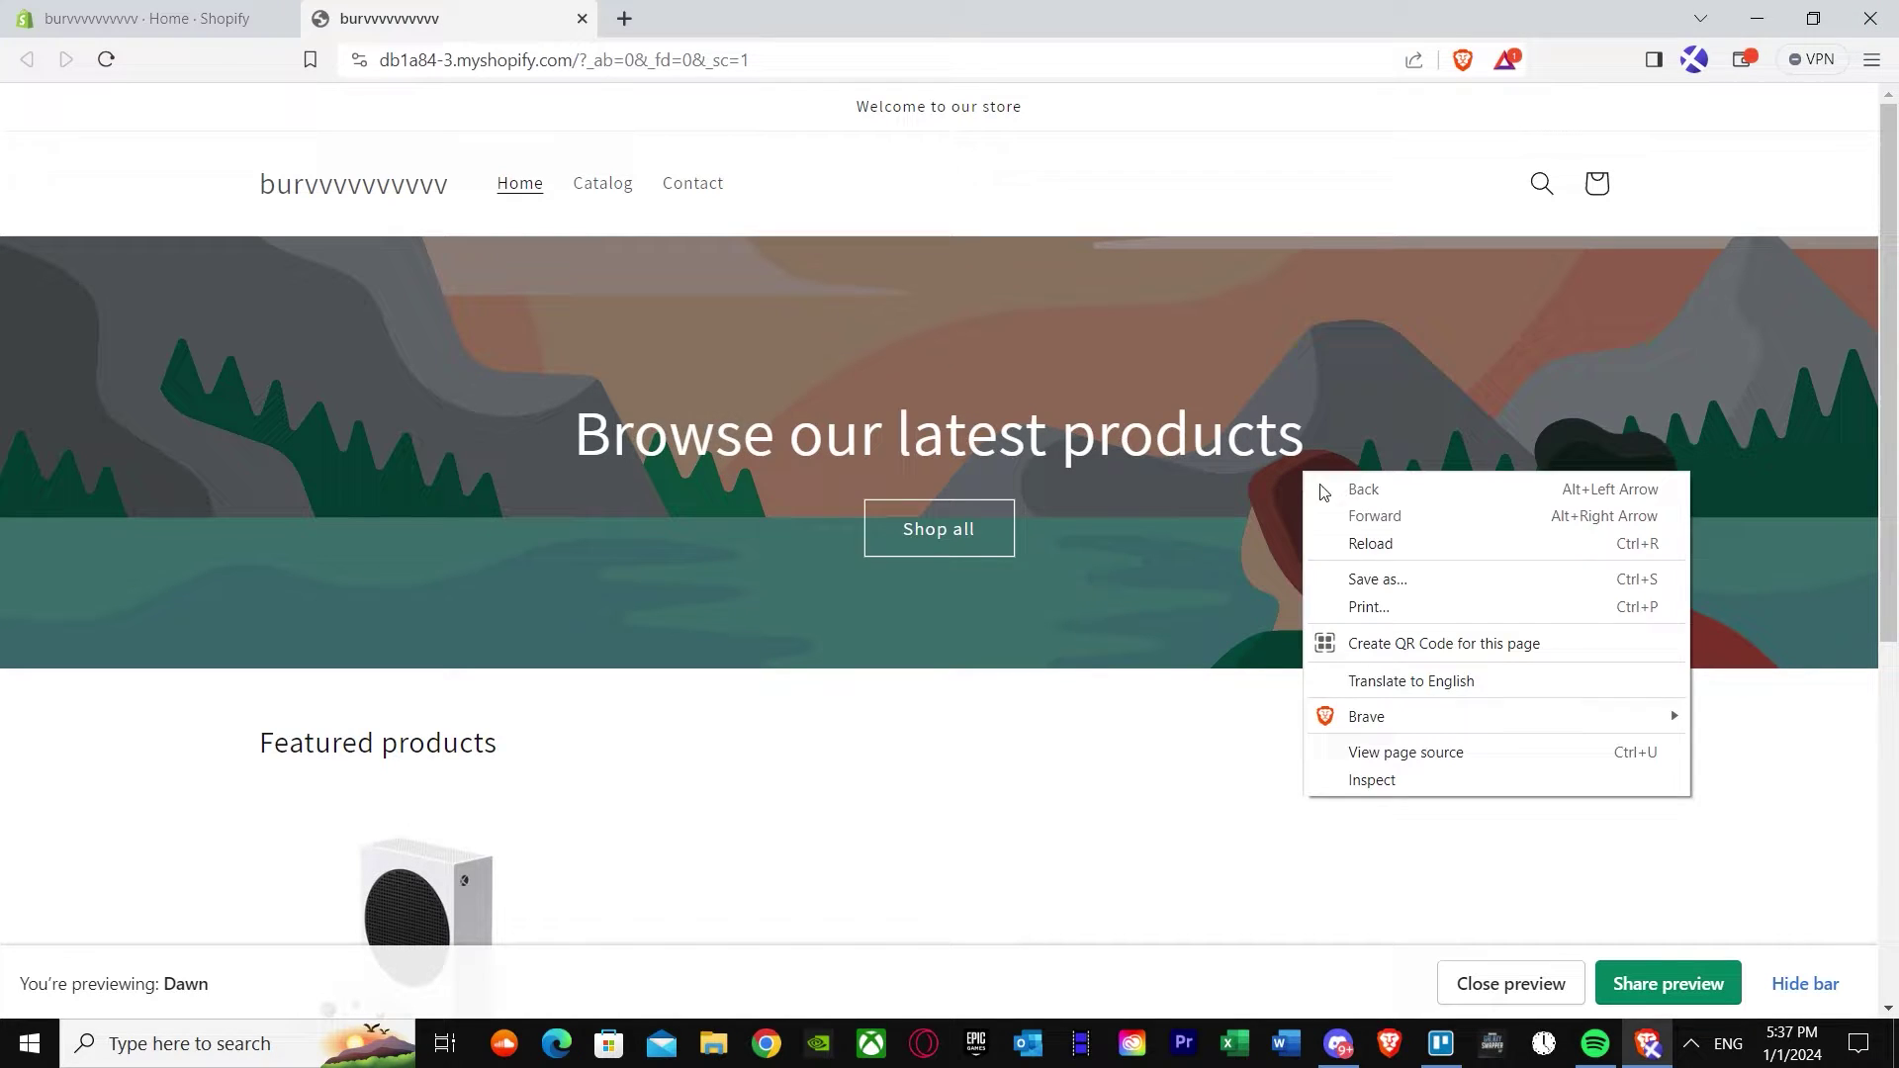
pyautogui.click(1343, 779)
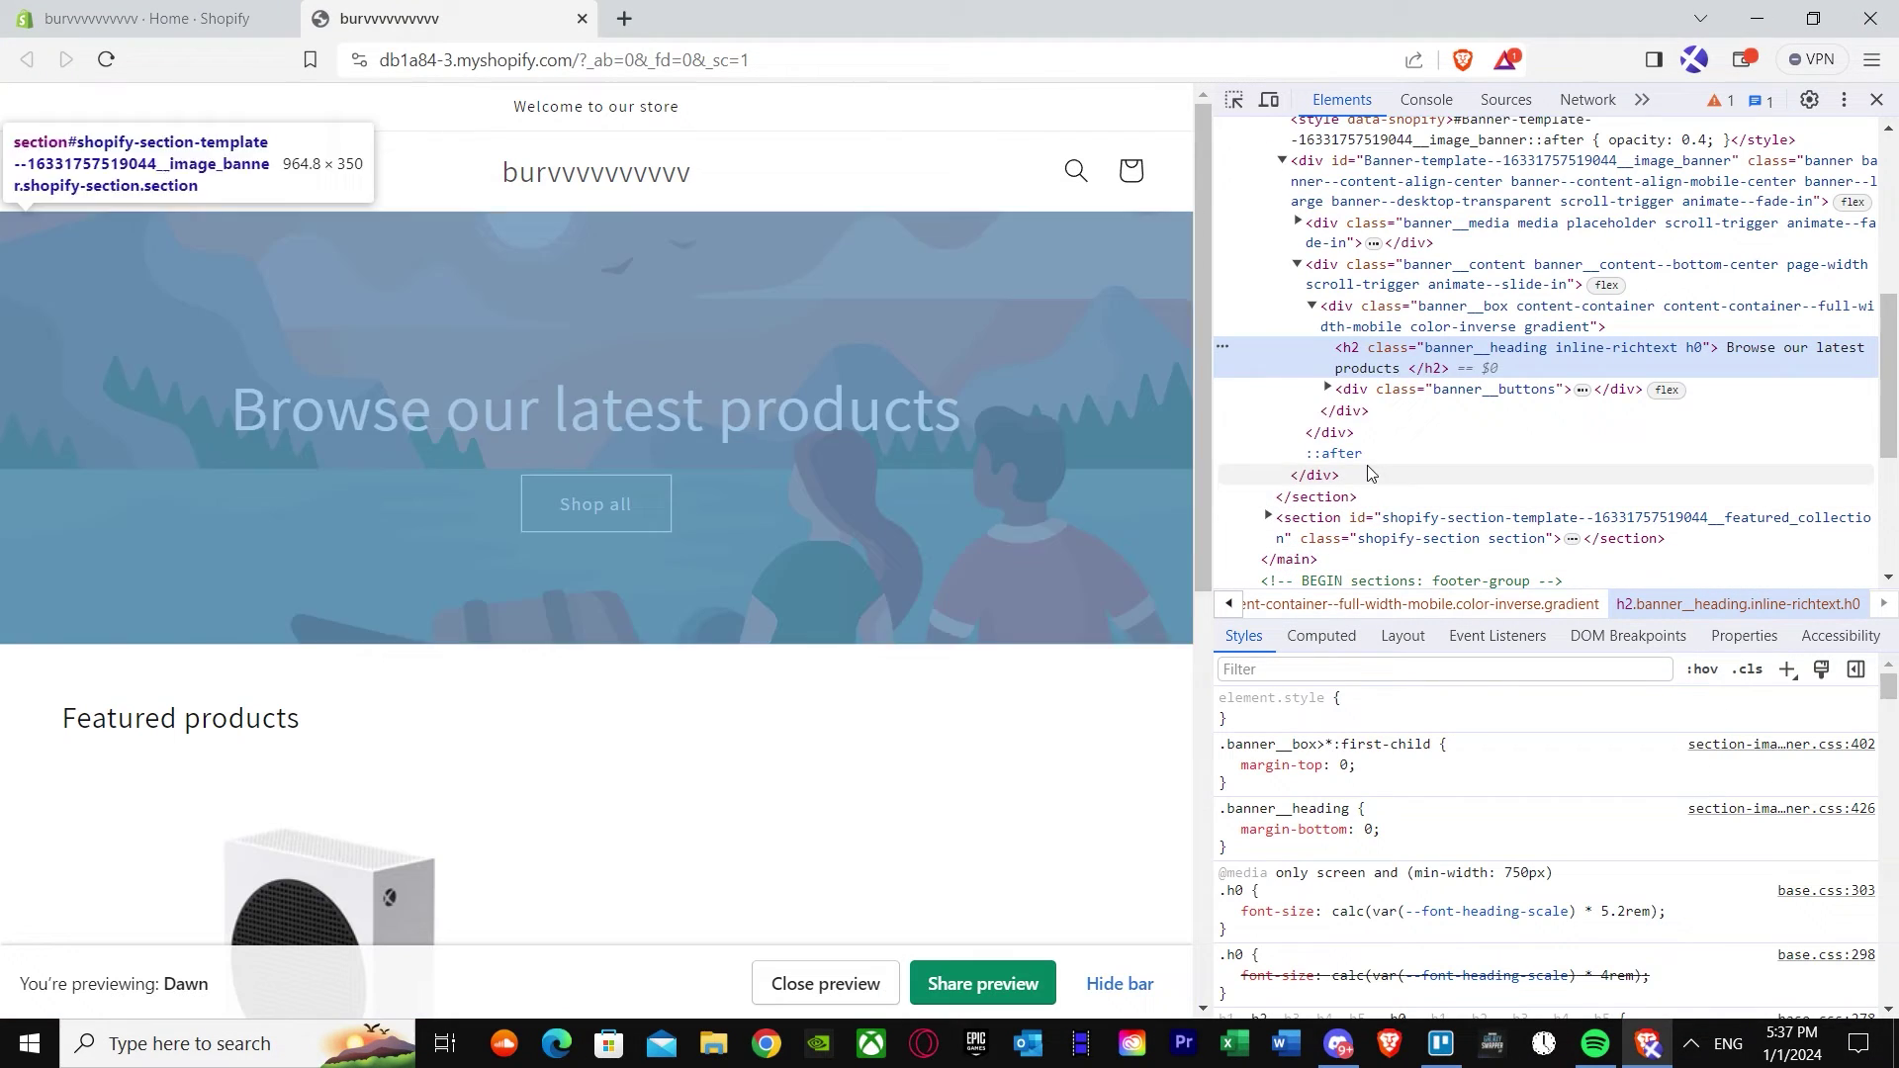
pyautogui.click(1411, 283)
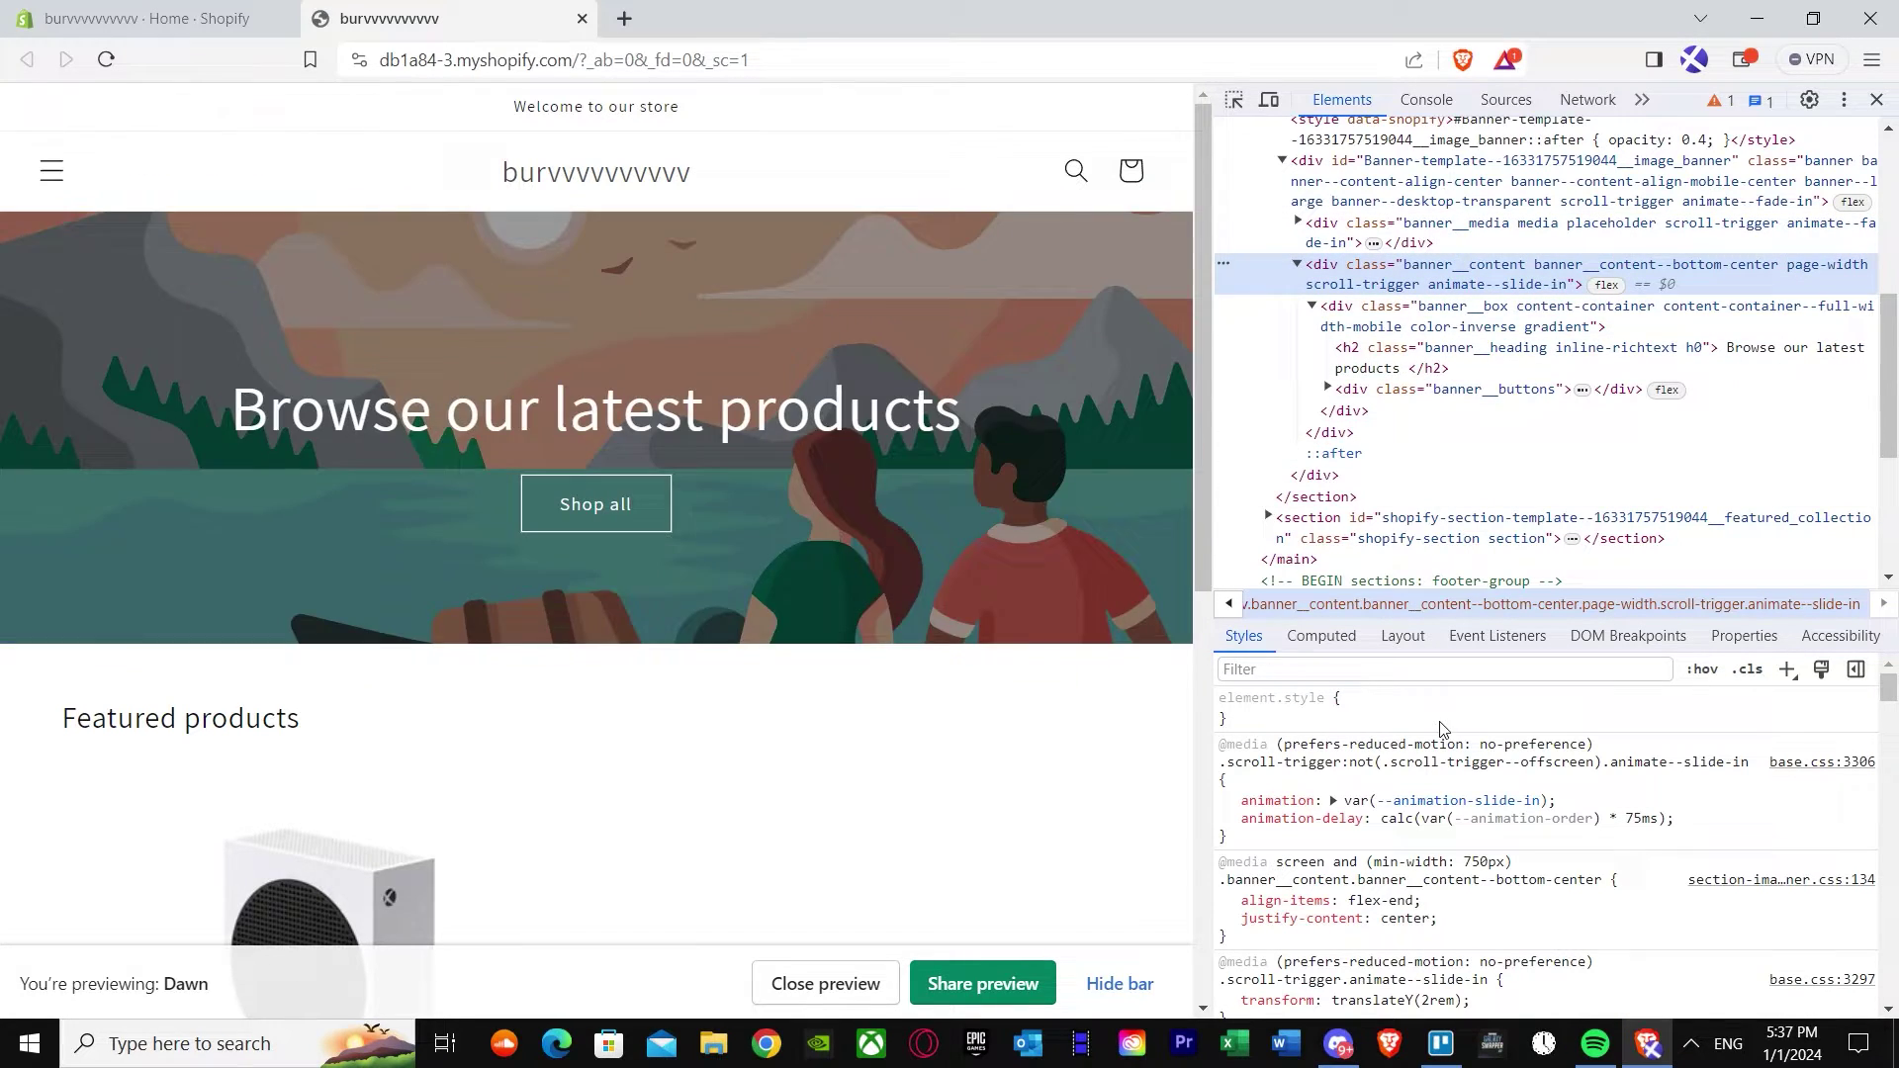
pyautogui.click(1380, 229)
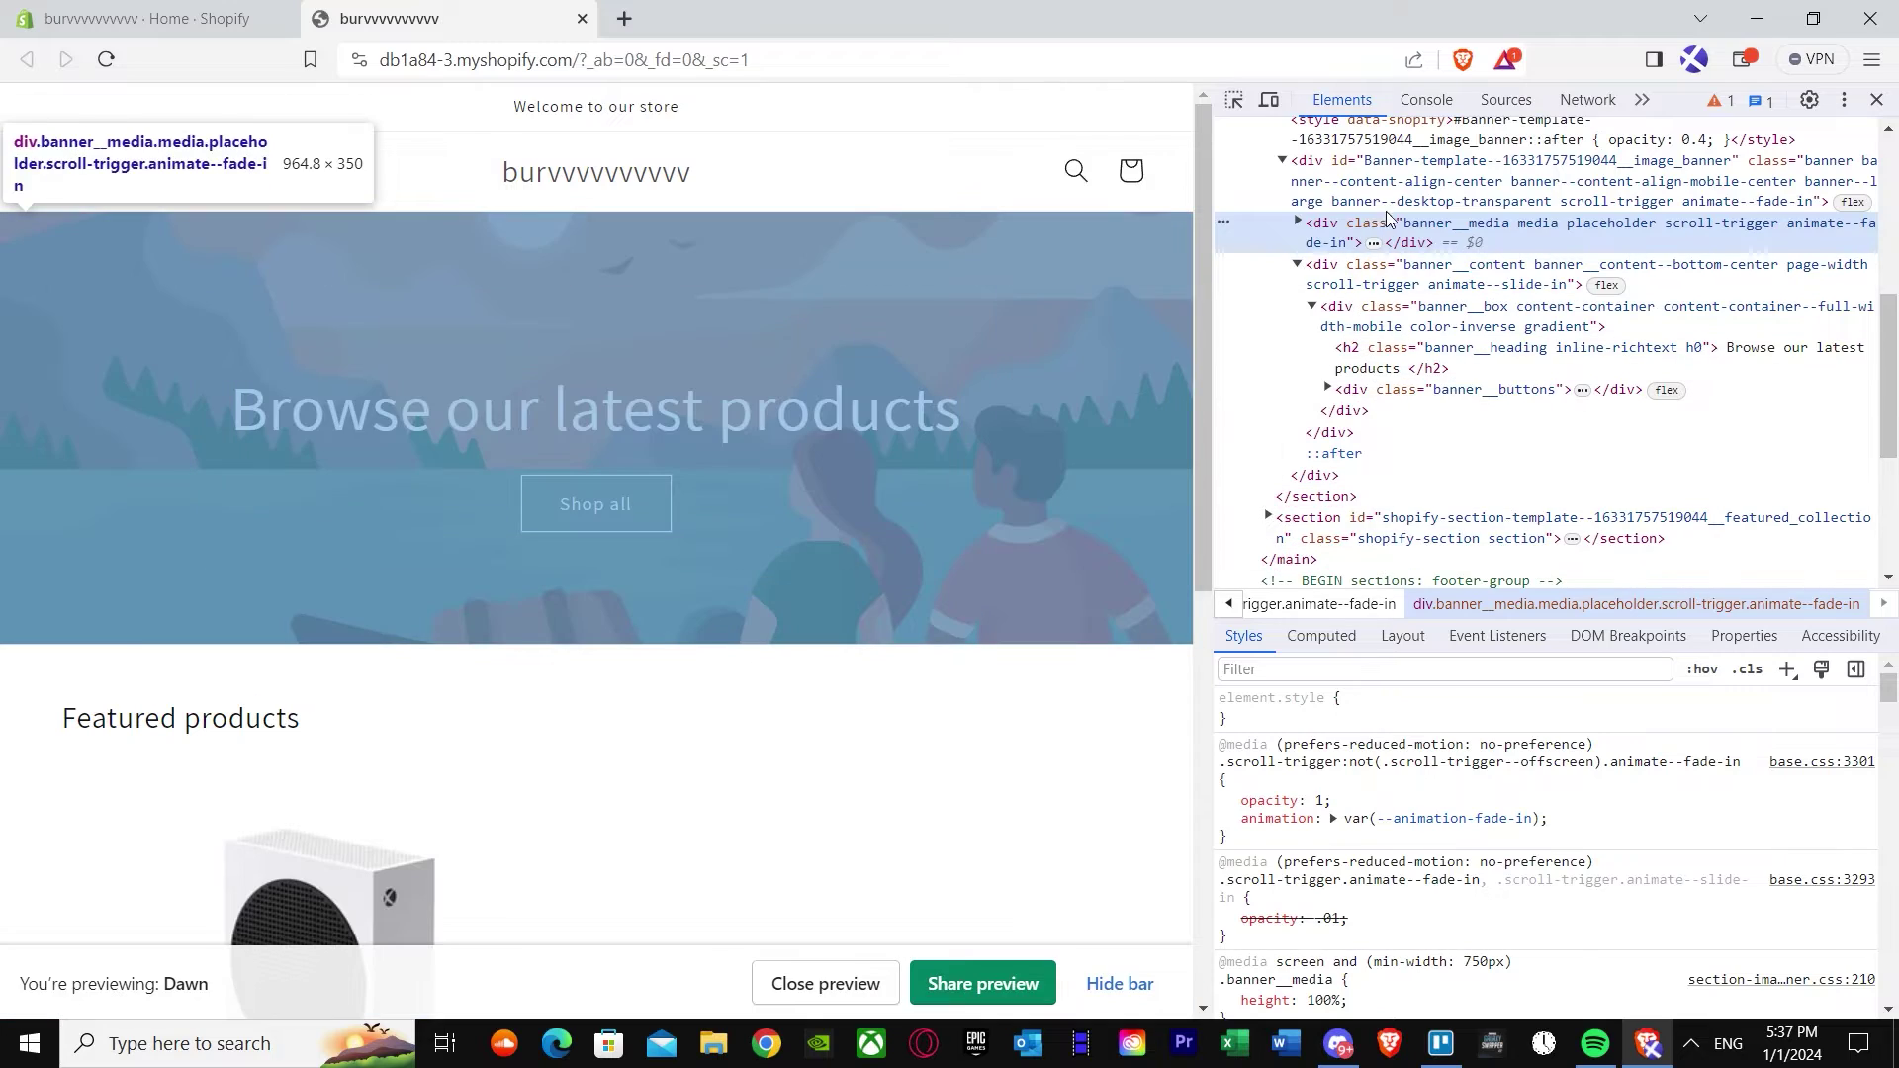
pyautogui.click(1416, 202)
pyautogui.moveTo(1288, 901)
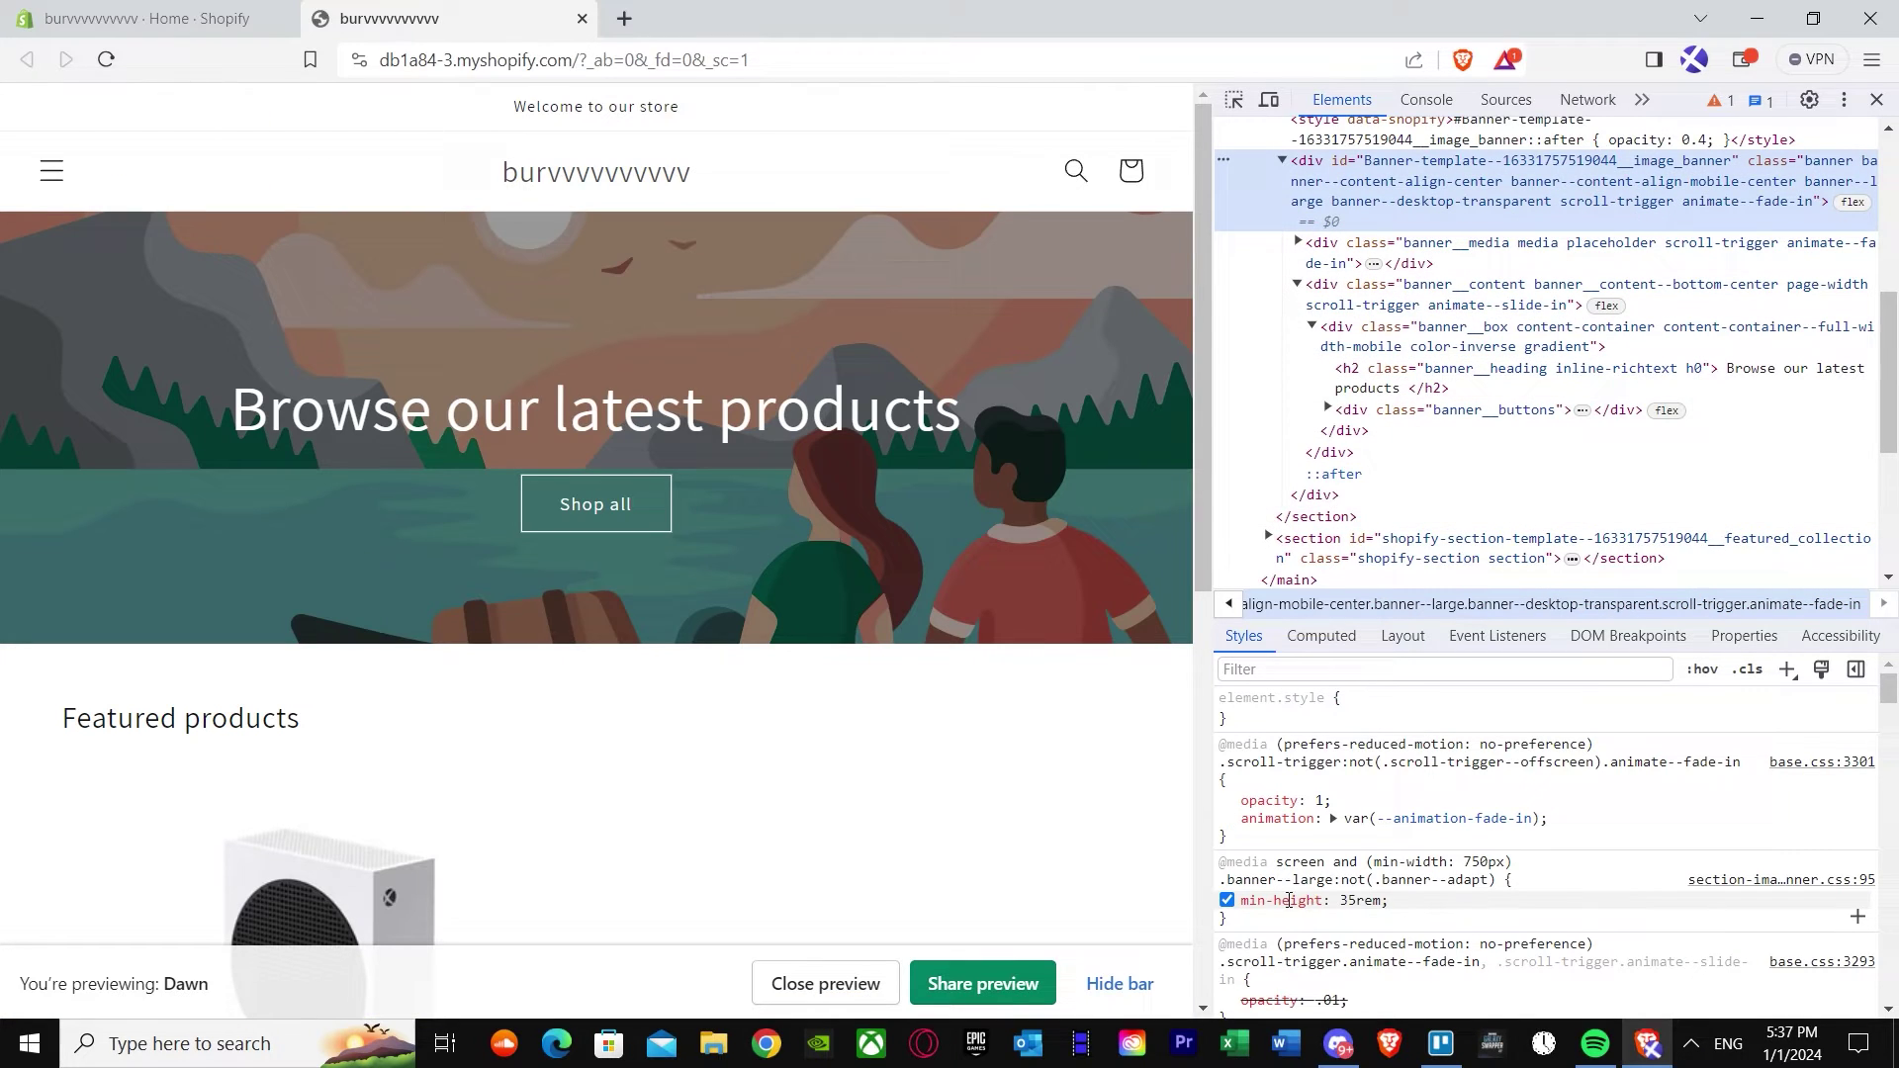
# Step: Copy the .banner--large rule containing the 35rem min-height
pyautogui.rightClick(1429, 900)
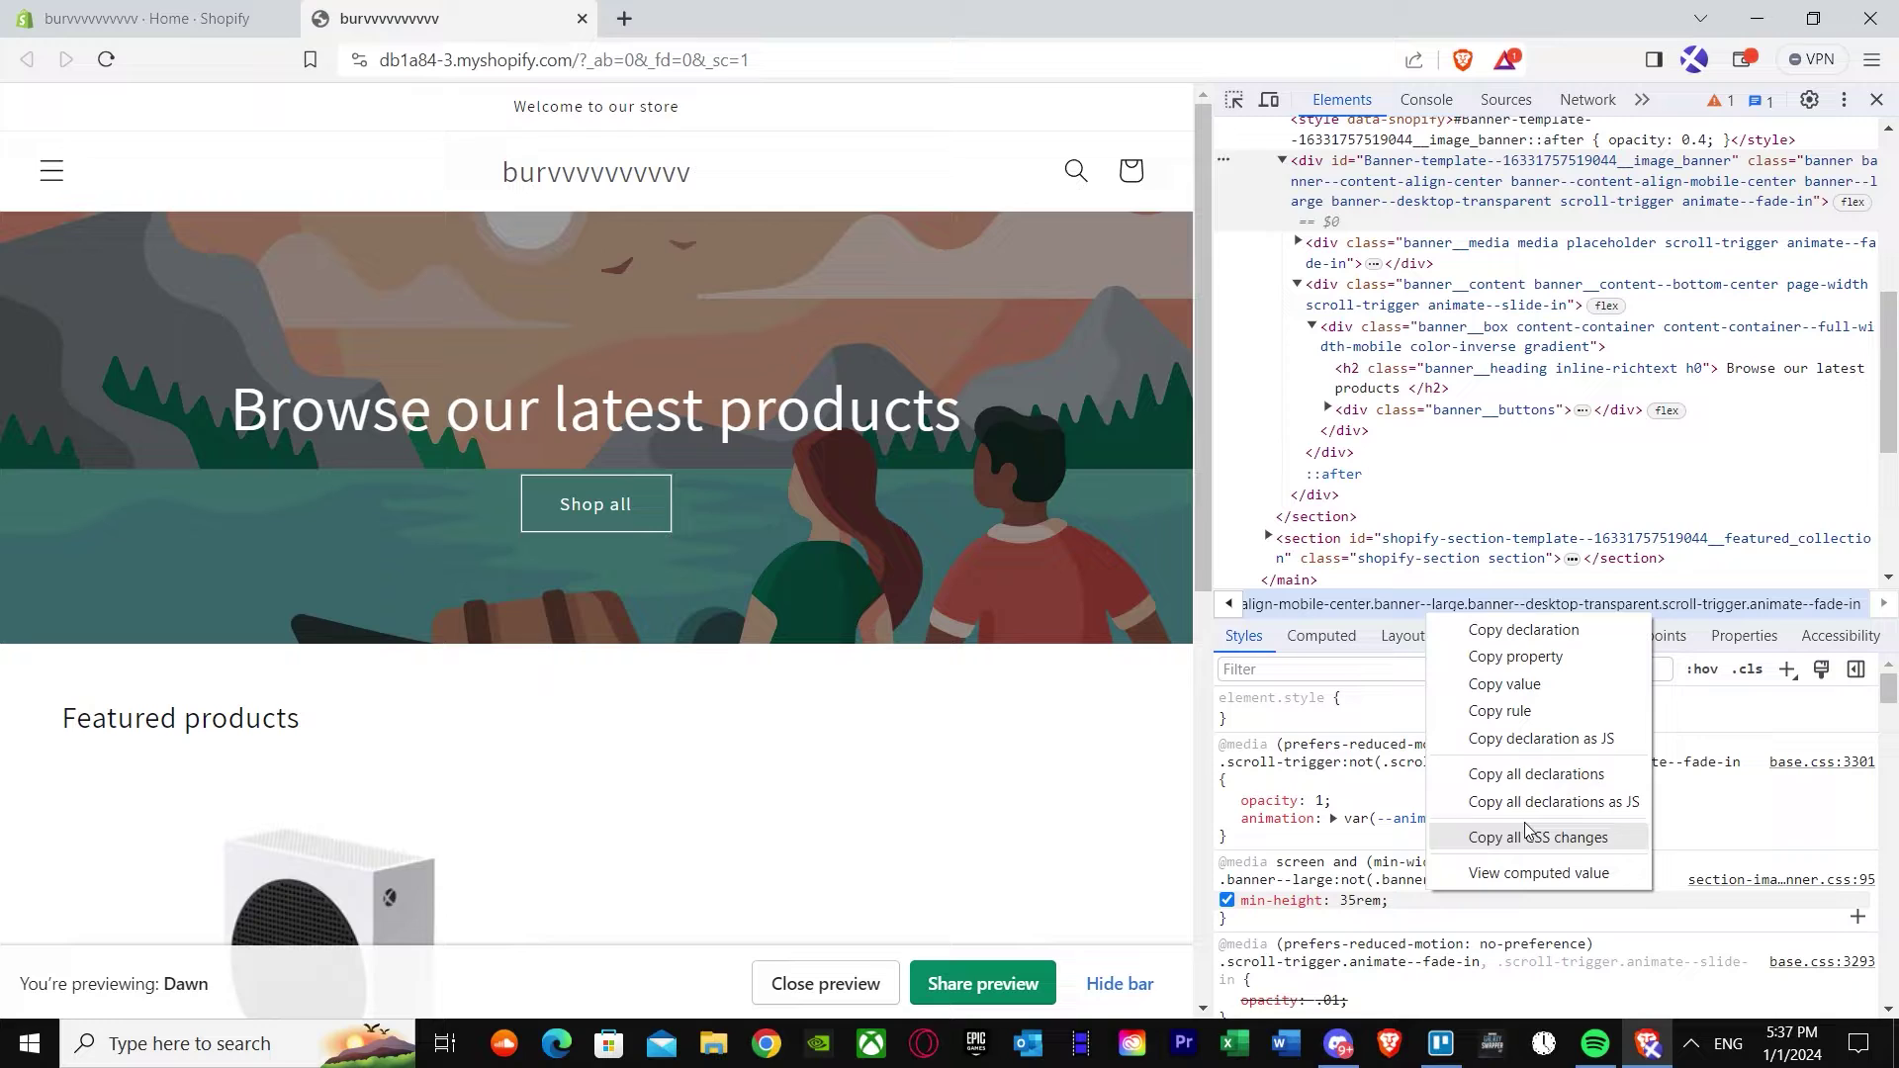
pyautogui.click(1332, 938)
pyautogui.moveTo(1223, 860); pyautogui.dragTo(1396, 886)
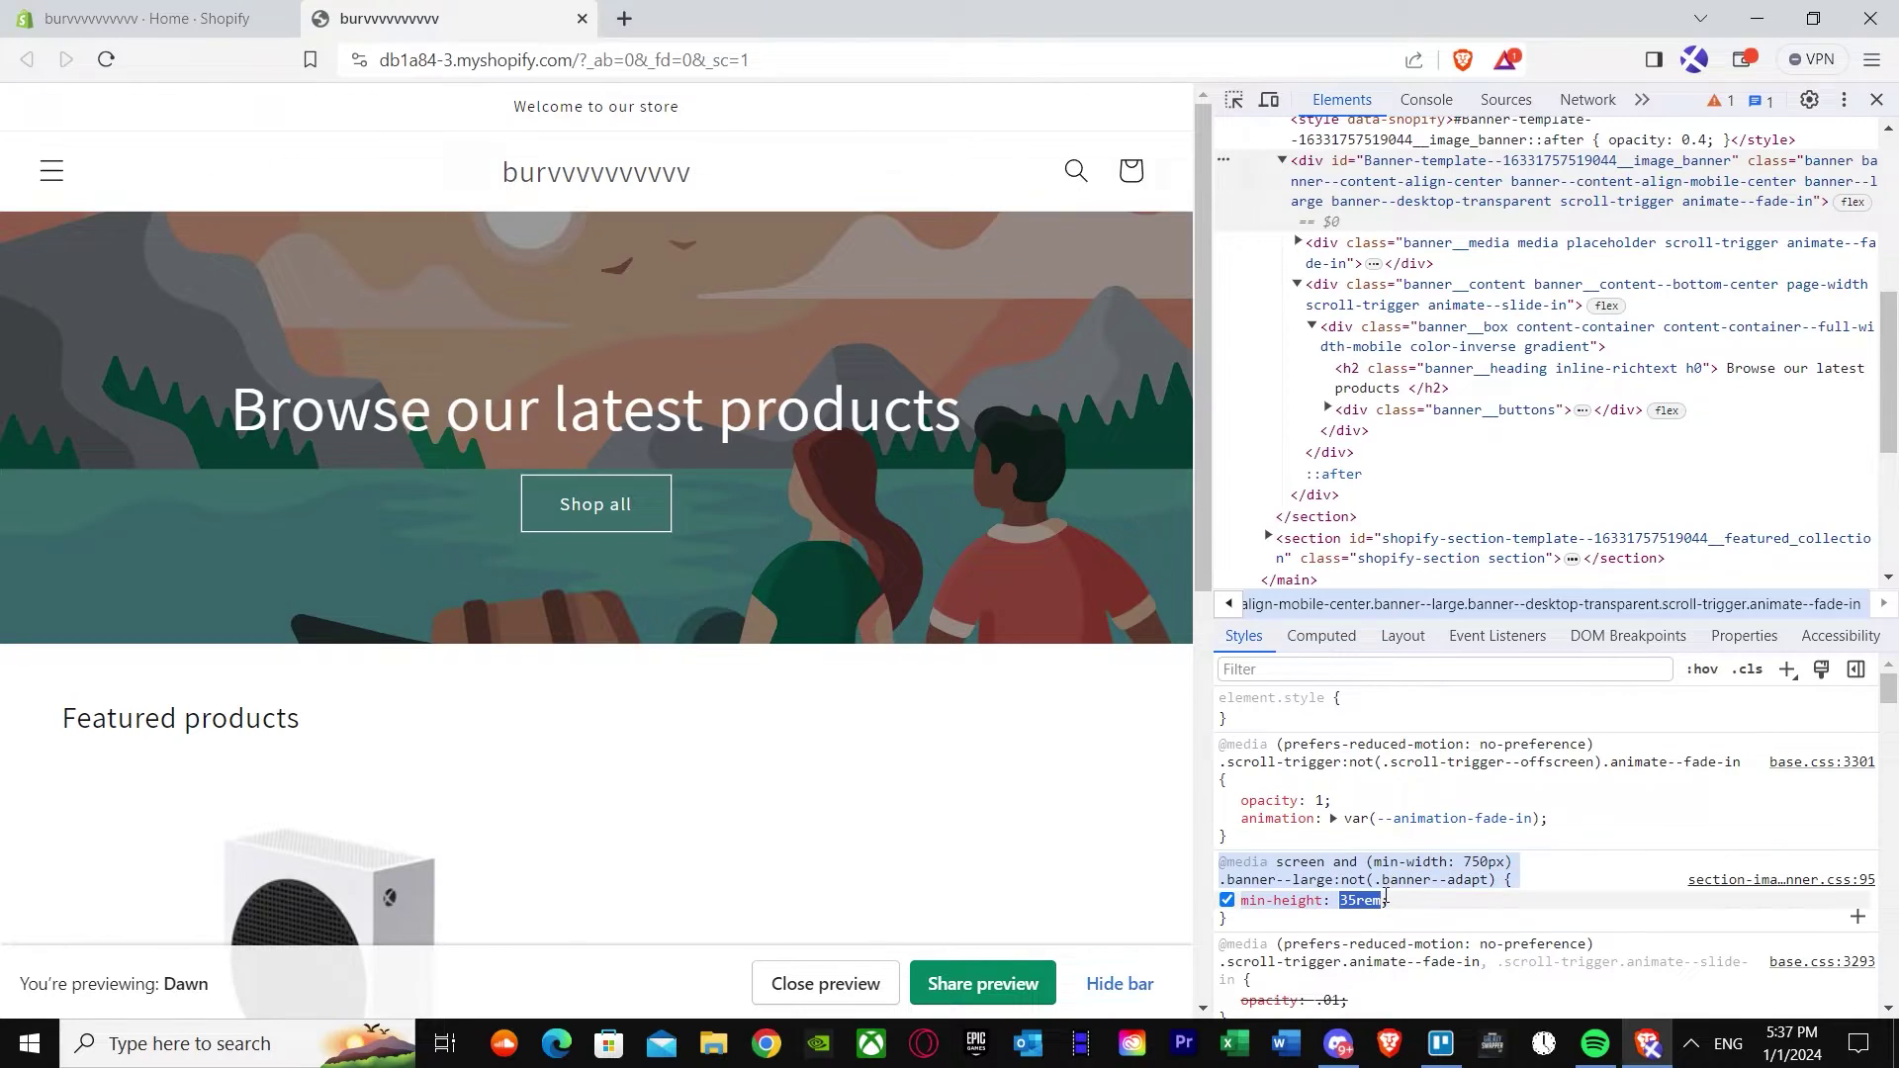
pyautogui.rightClick(1544, 867)
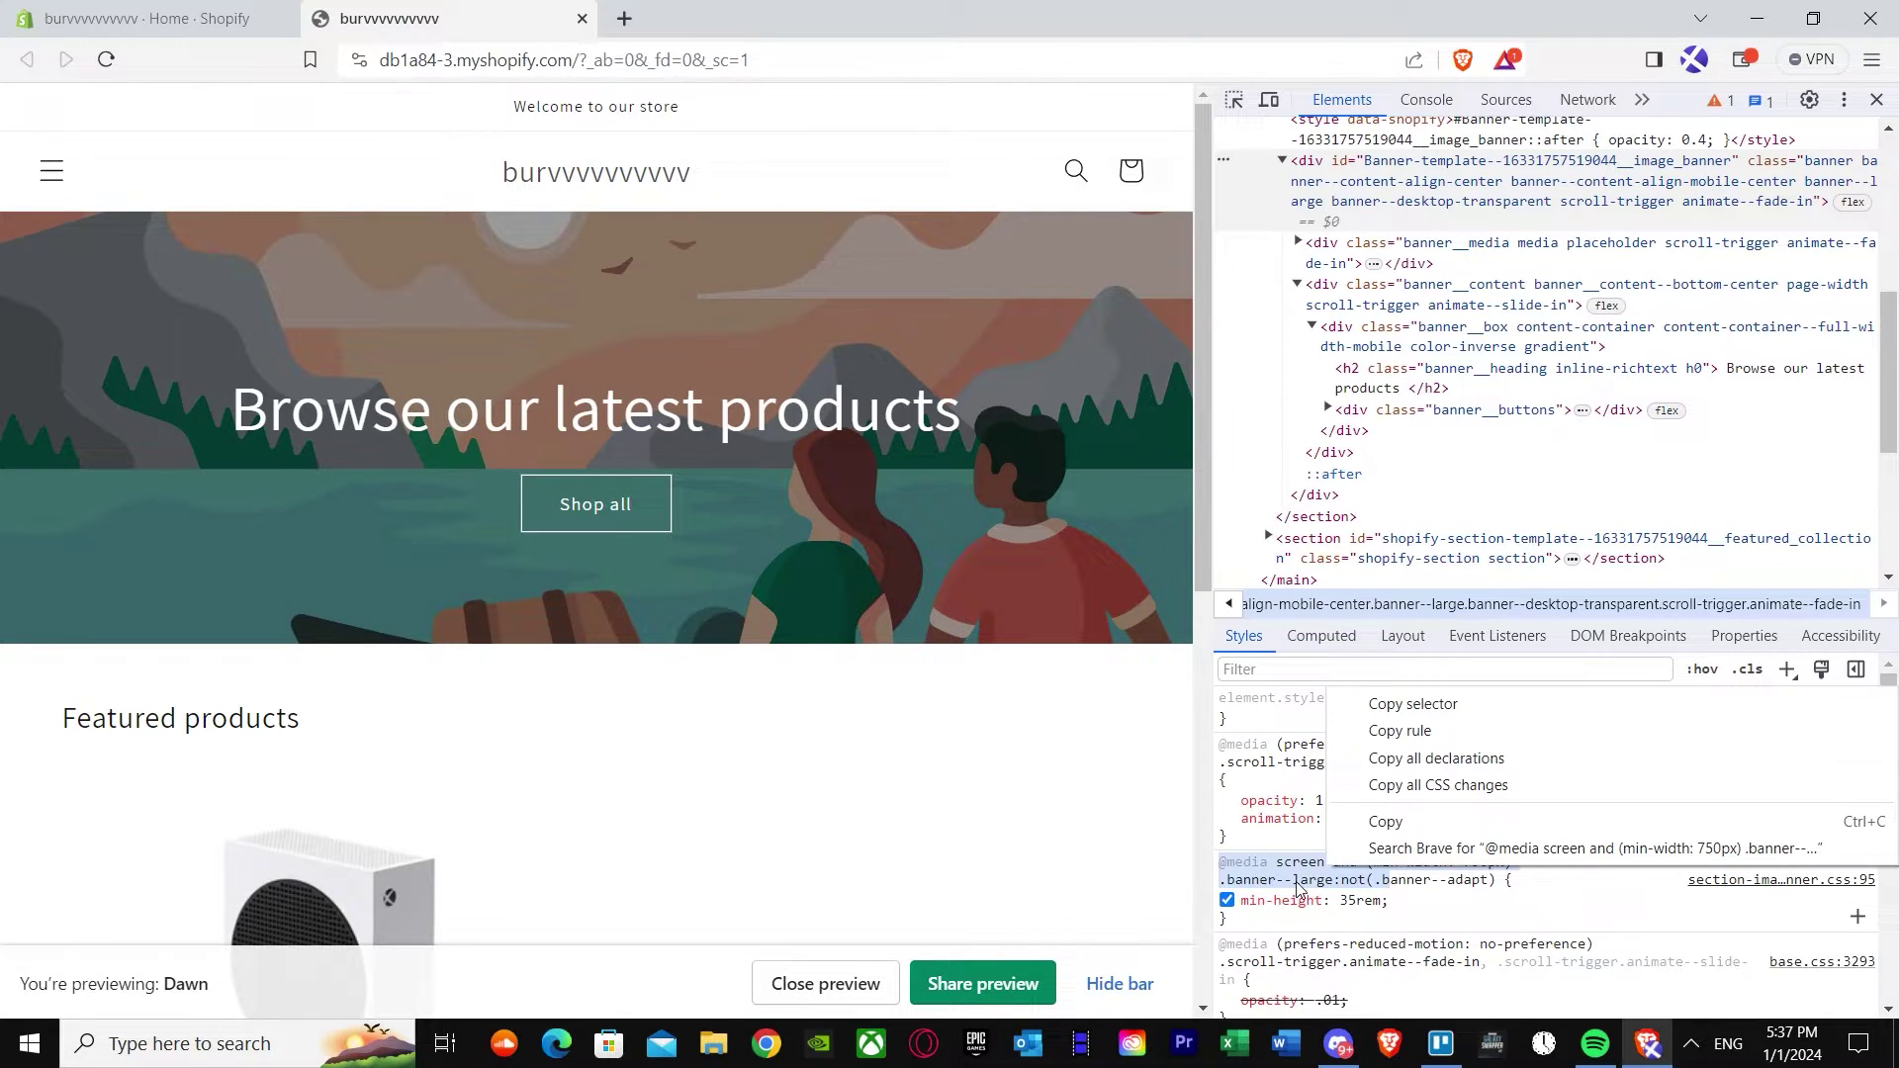
pyautogui.click(1144, 834)
pyautogui.click(1582, 869)
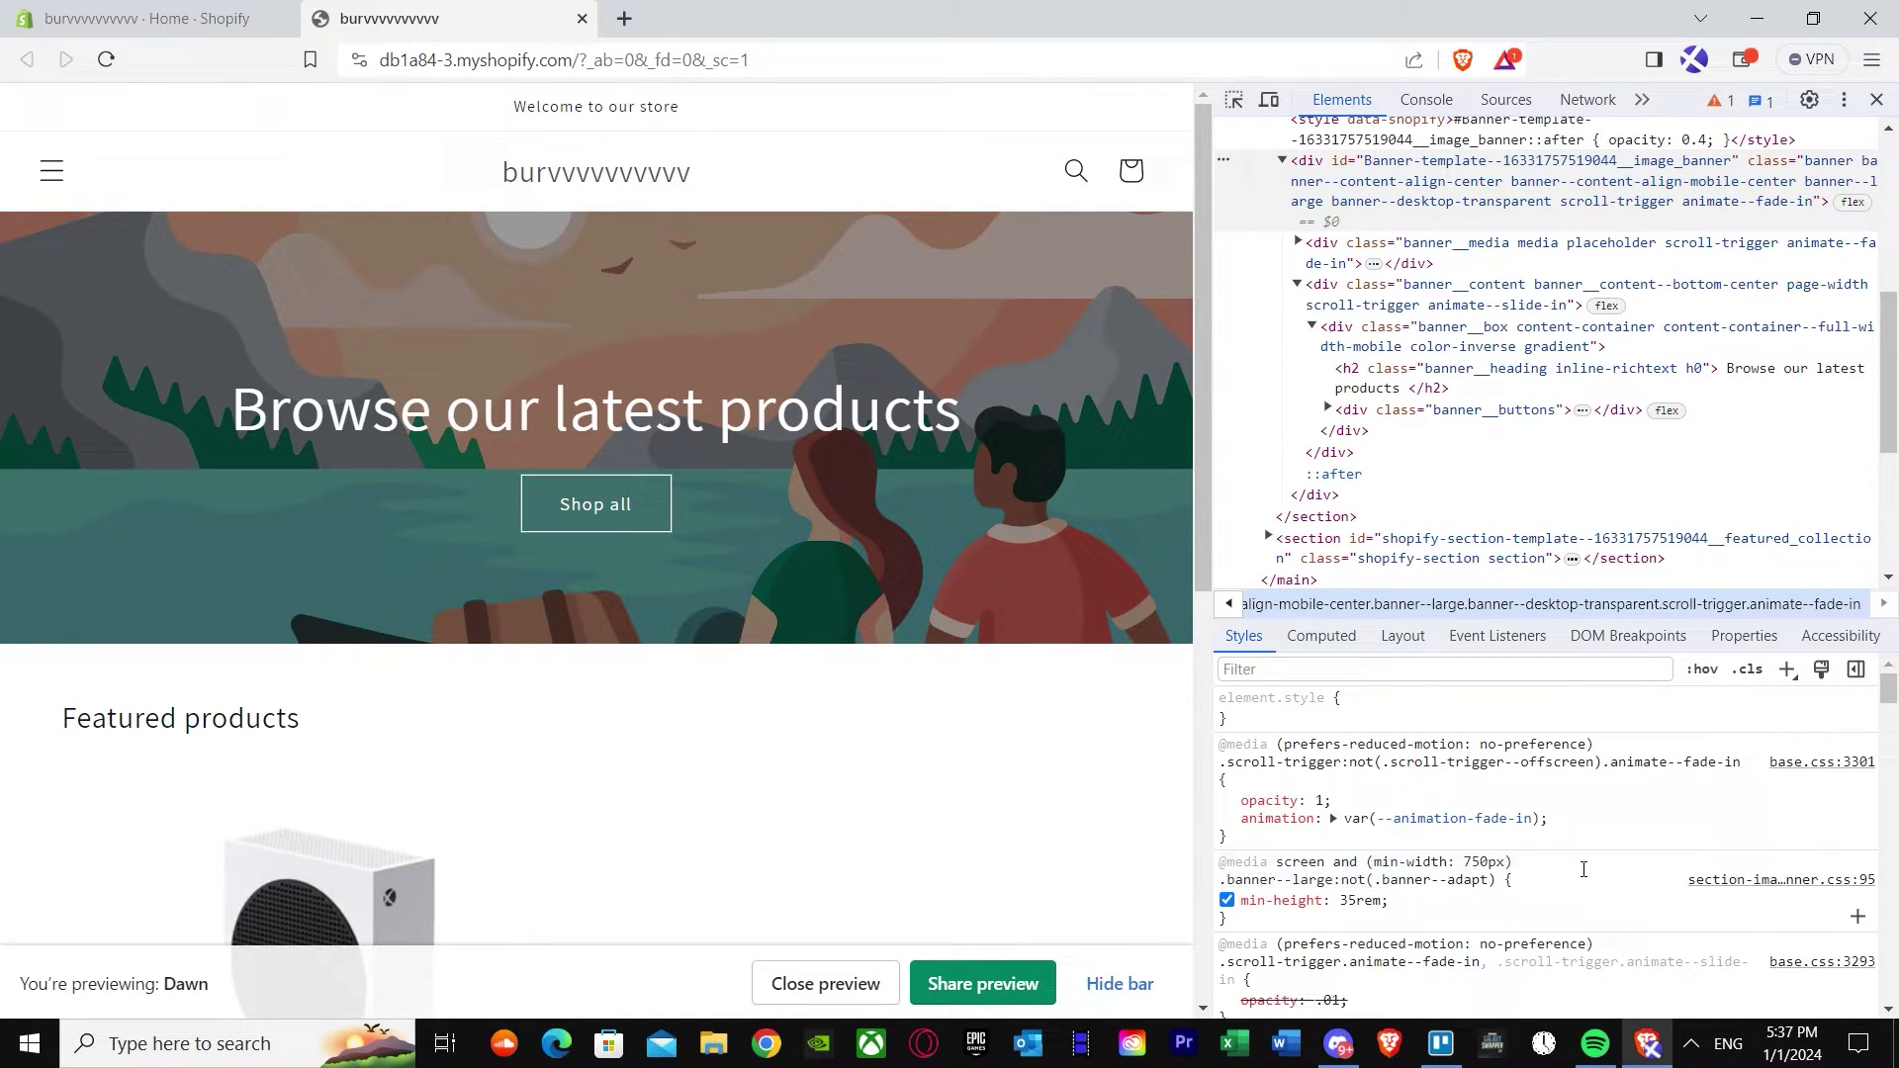
pyautogui.rightClick(1548, 868)
pyautogui.click(1602, 911)
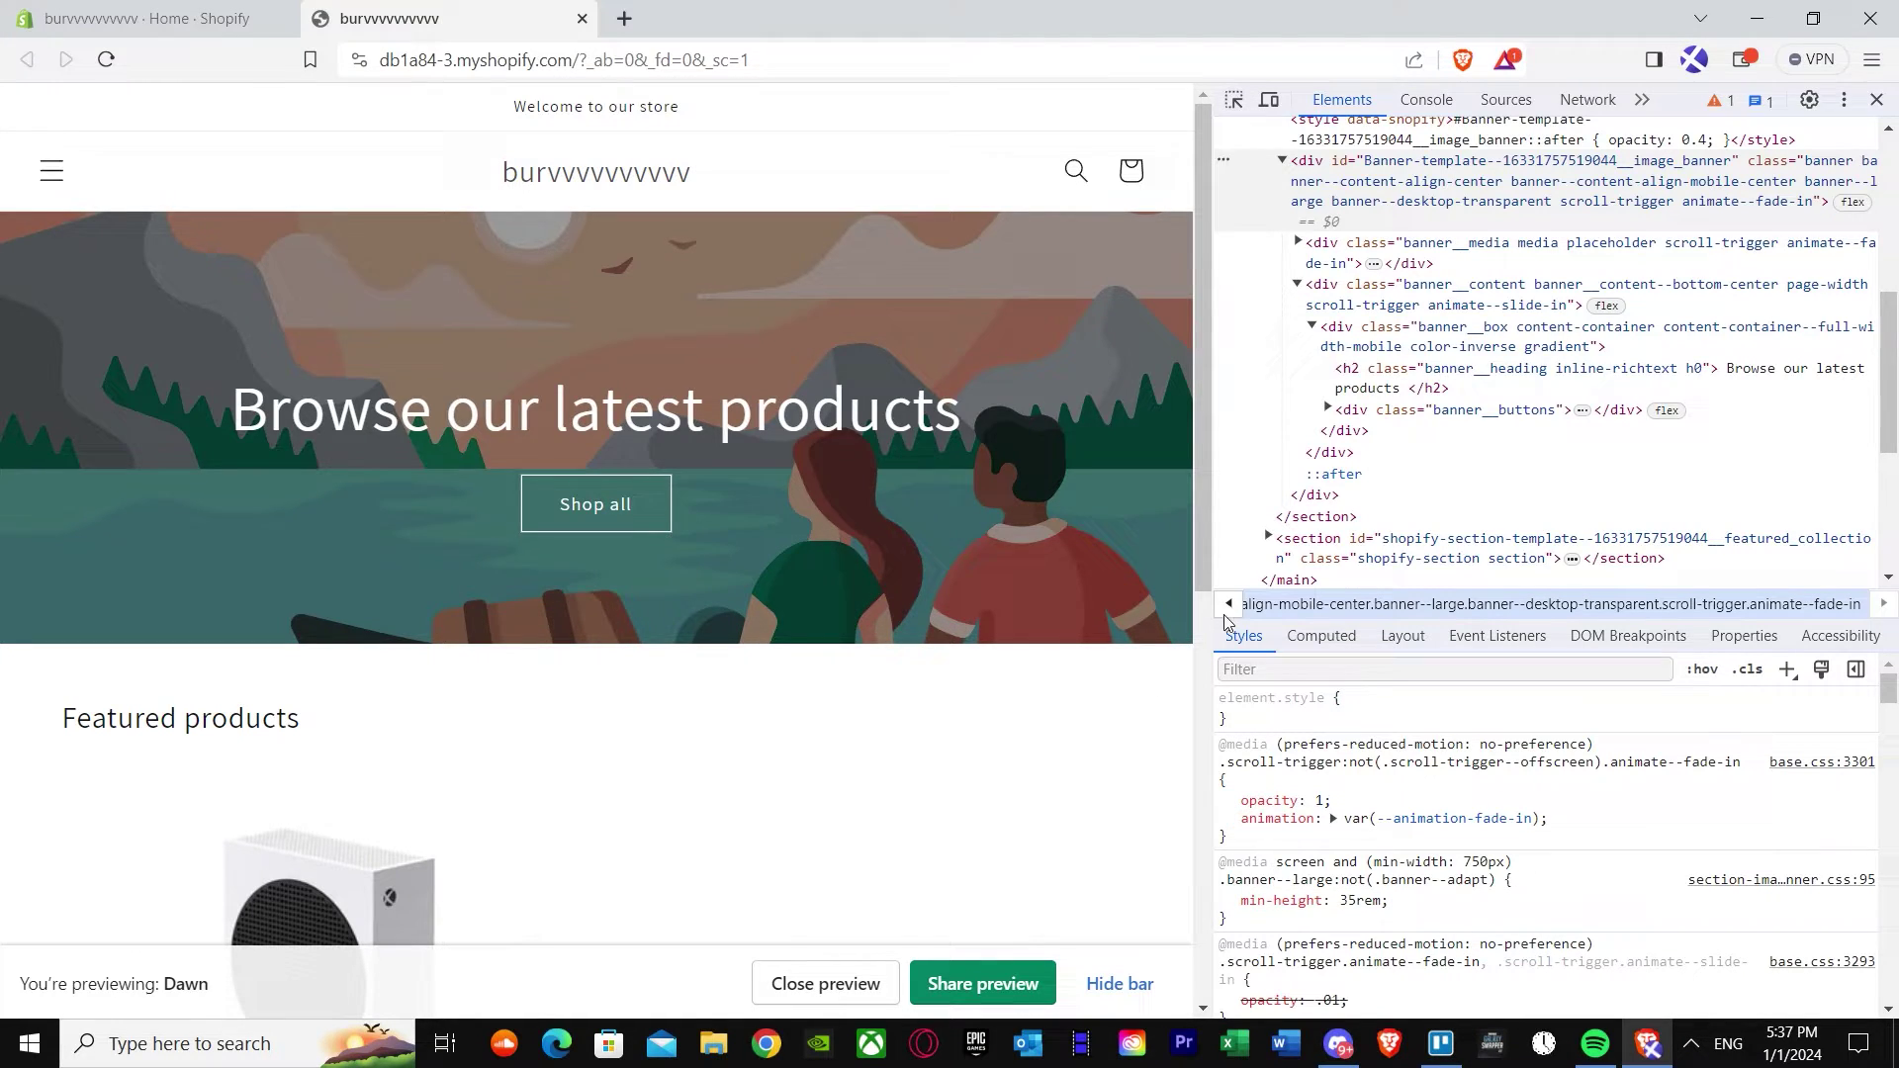
# Step: Back in the Shopify admin, open Dawn's theme.liquid layout file in the code editor
pyautogui.click(1877, 100)
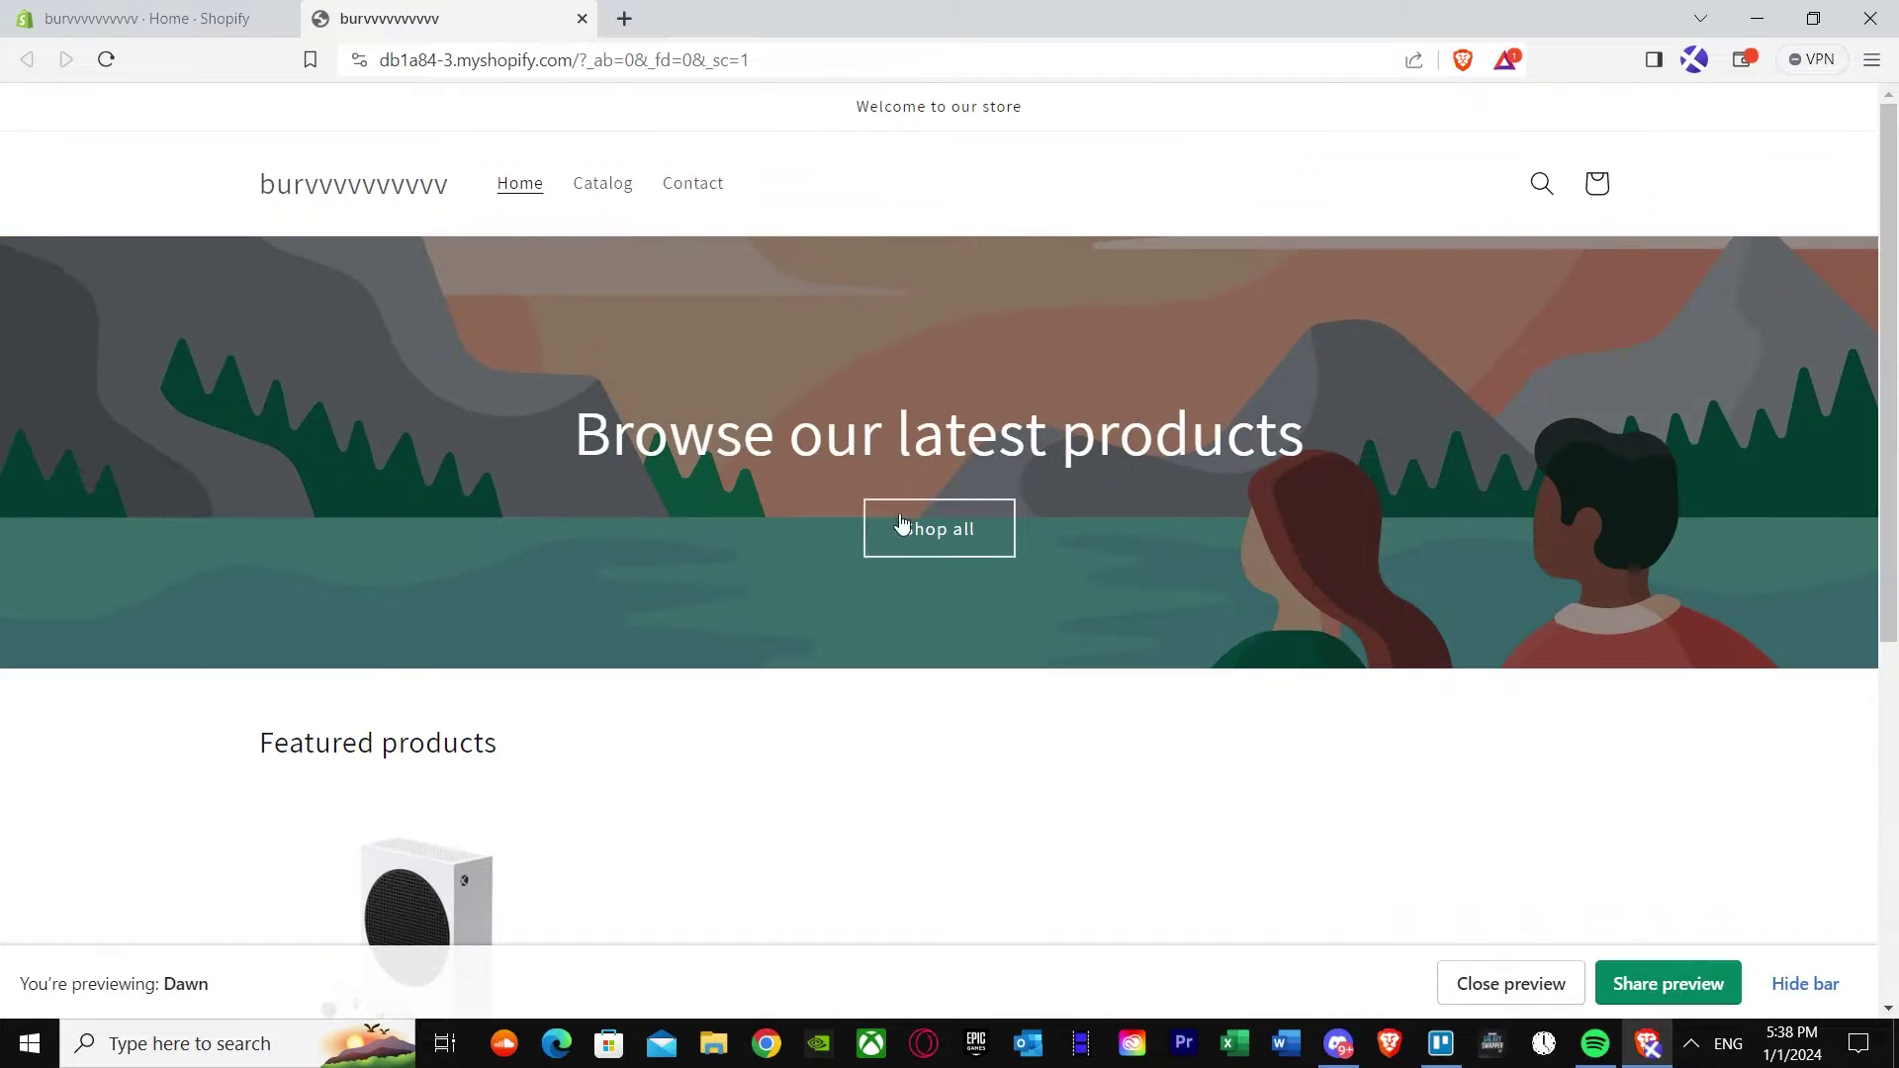
pyautogui.click(139, 7)
pyautogui.click(386, 19)
pyautogui.click(146, 13)
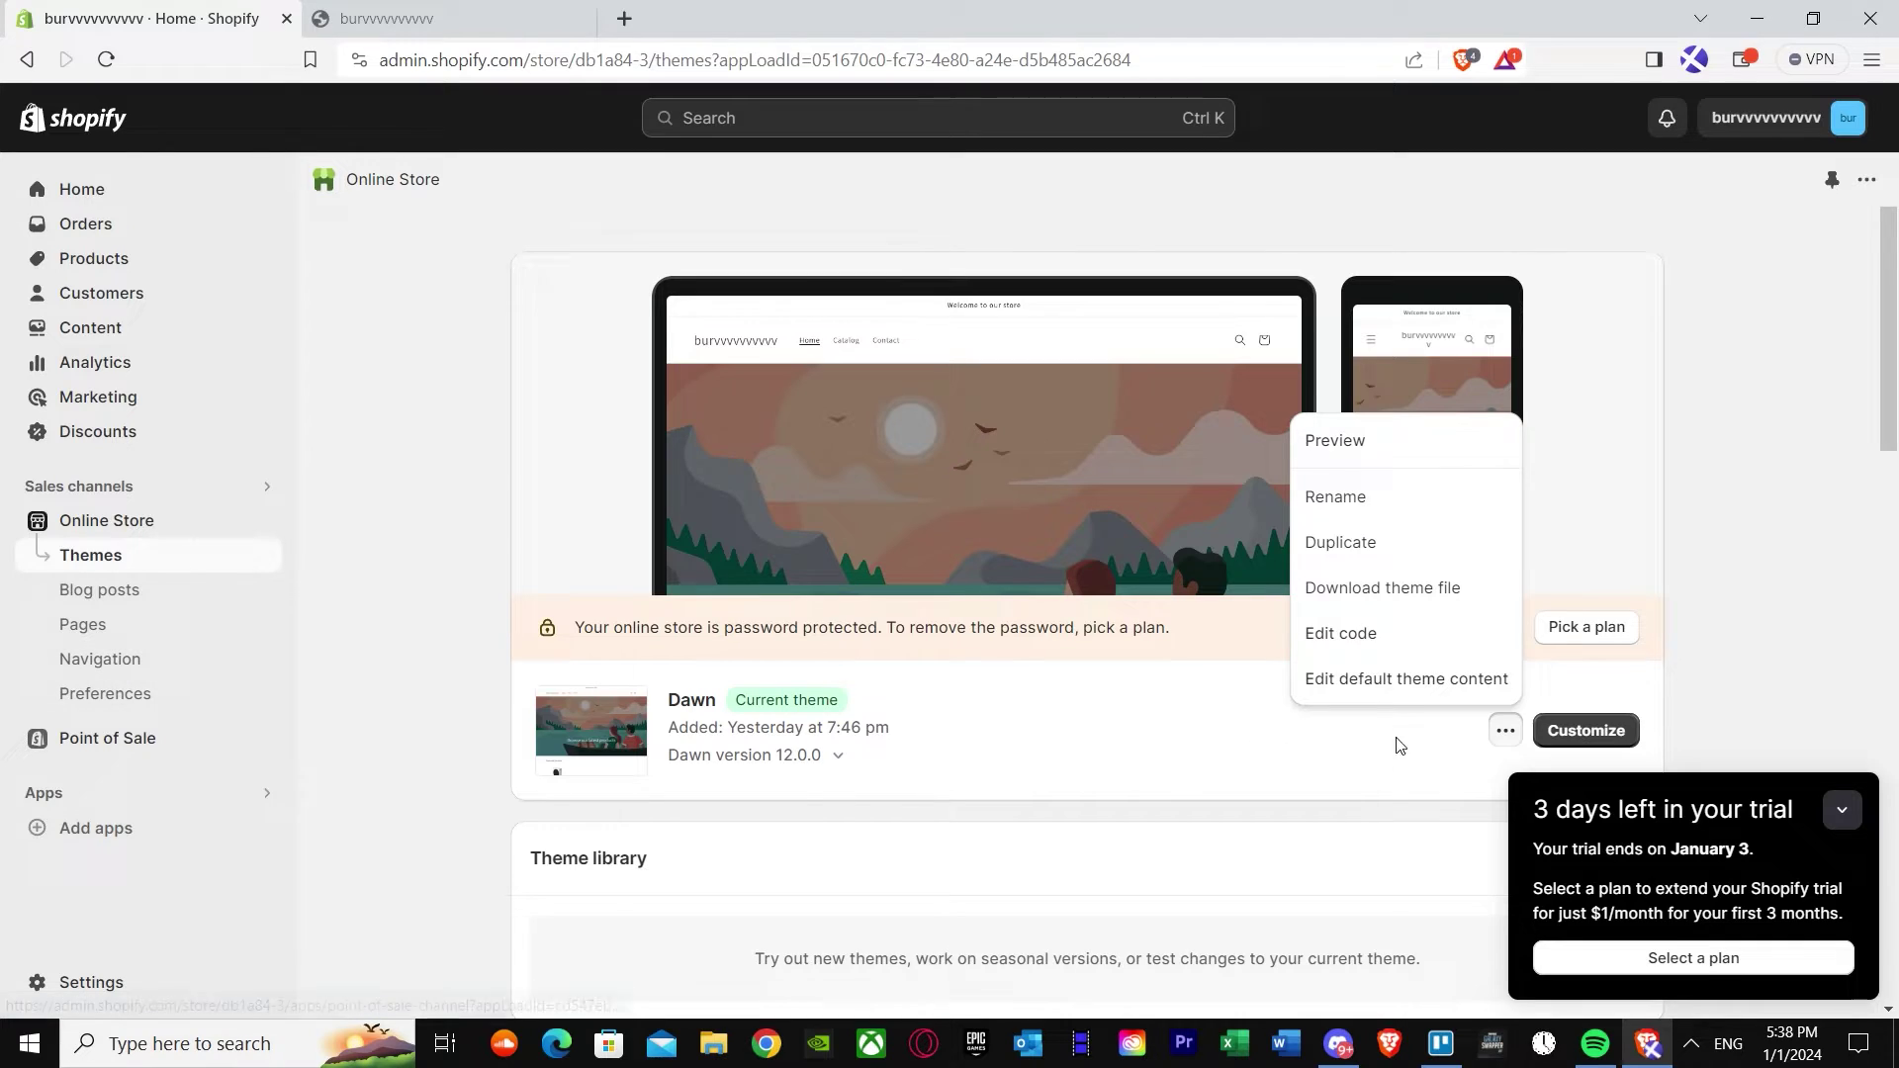
pyautogui.click(1345, 638)
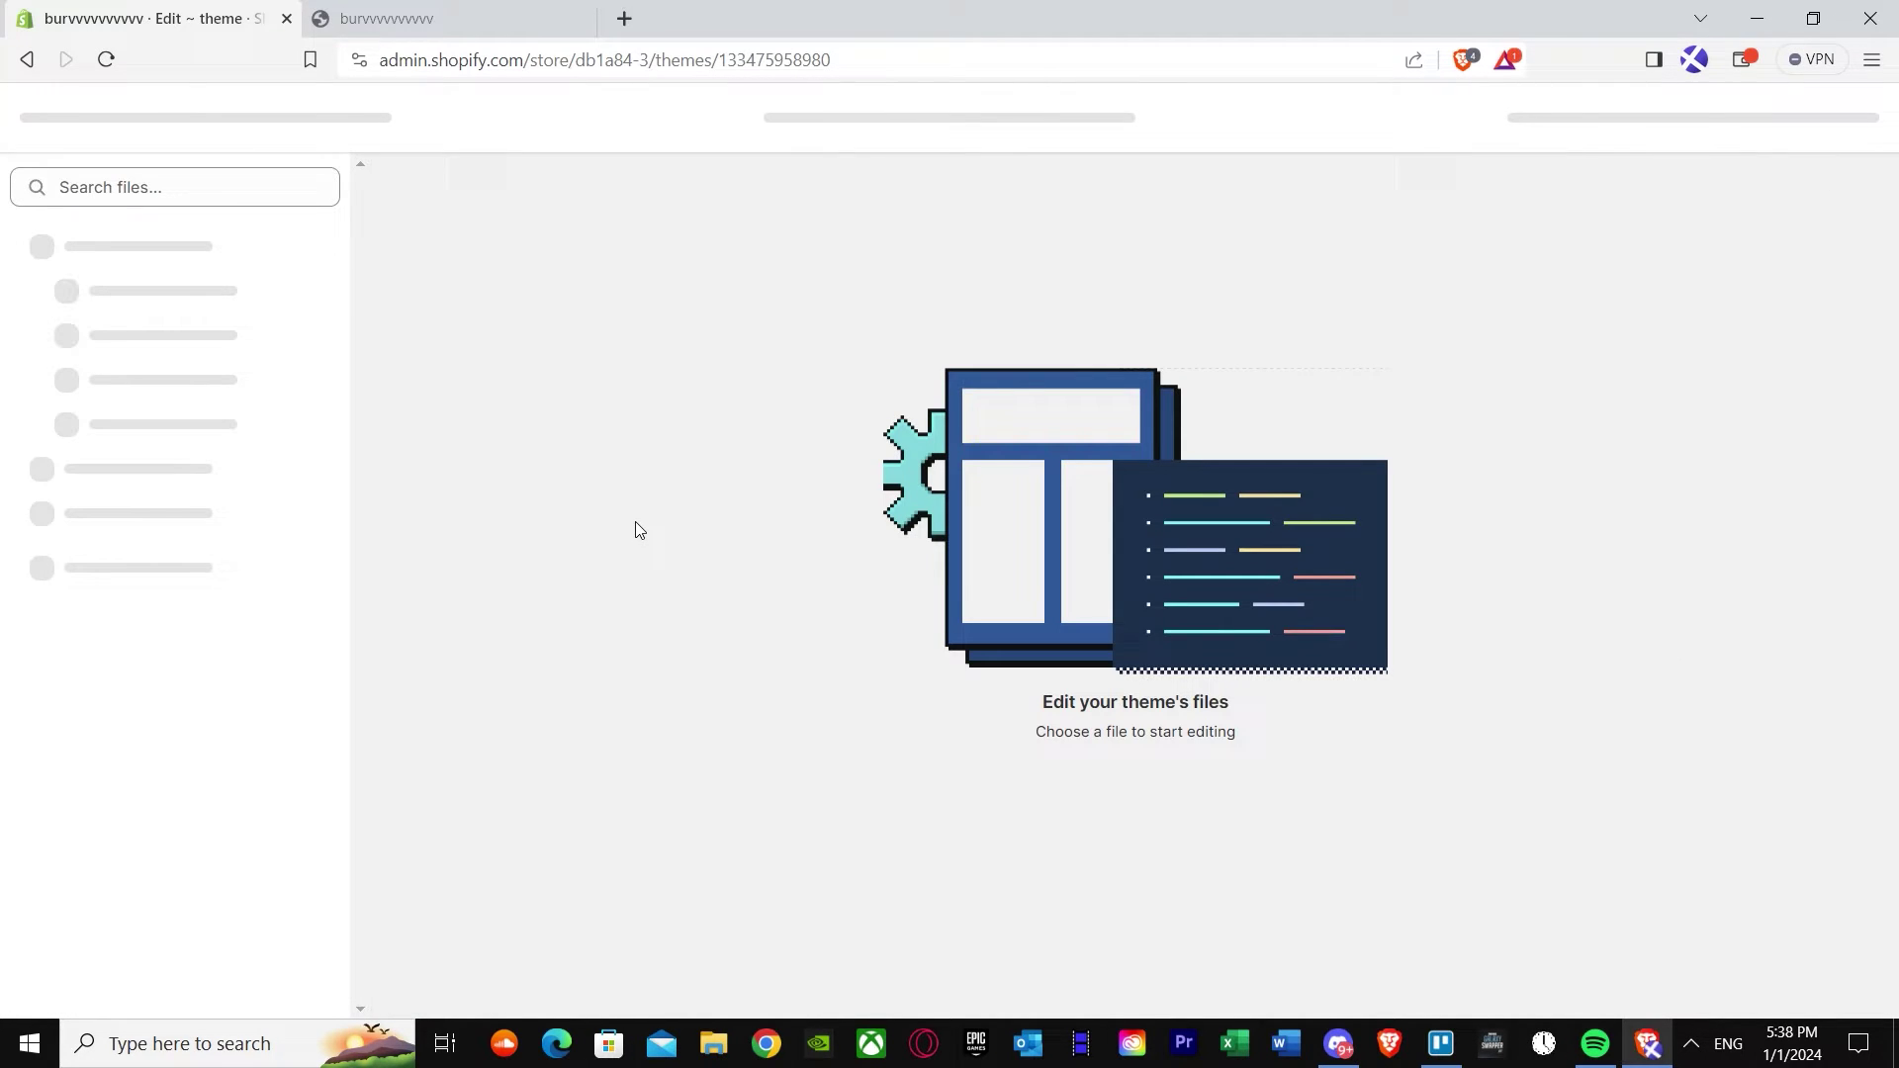
pyautogui.click(158, 190)
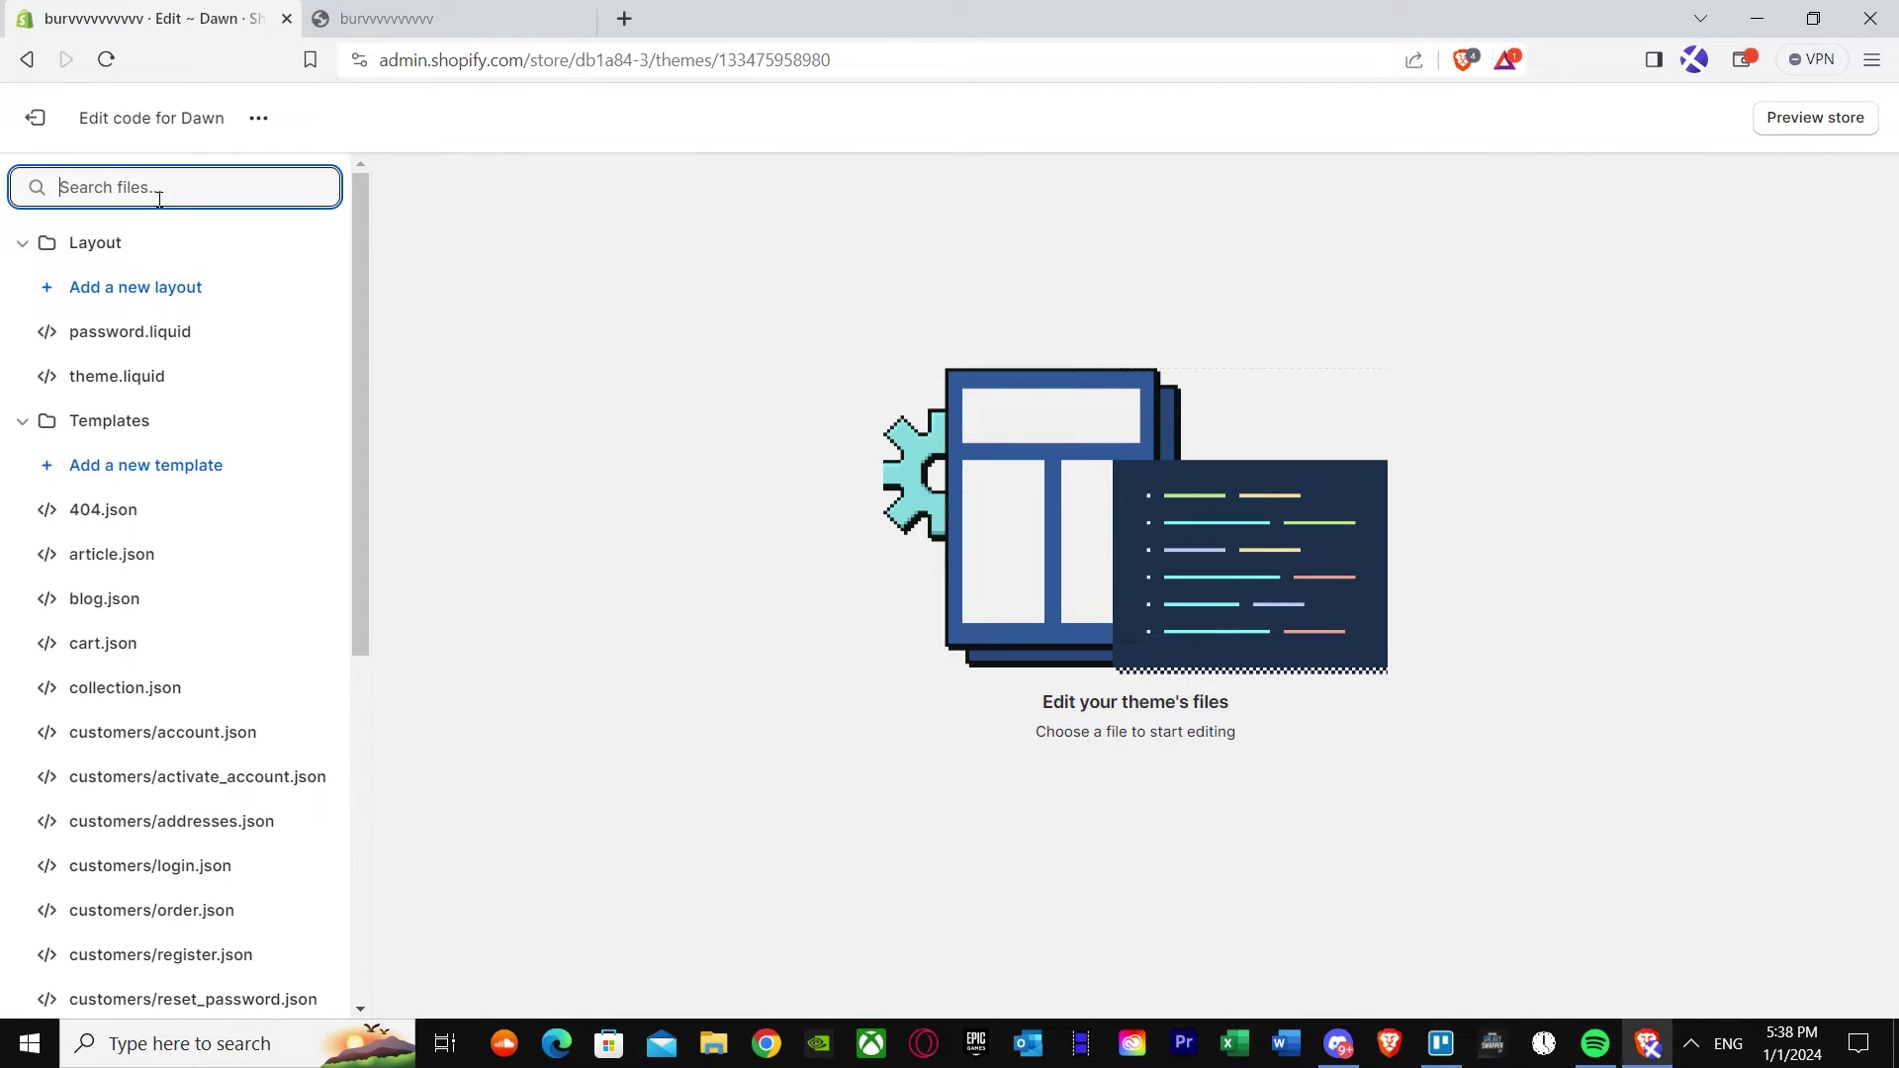
pyautogui.click(162, 383)
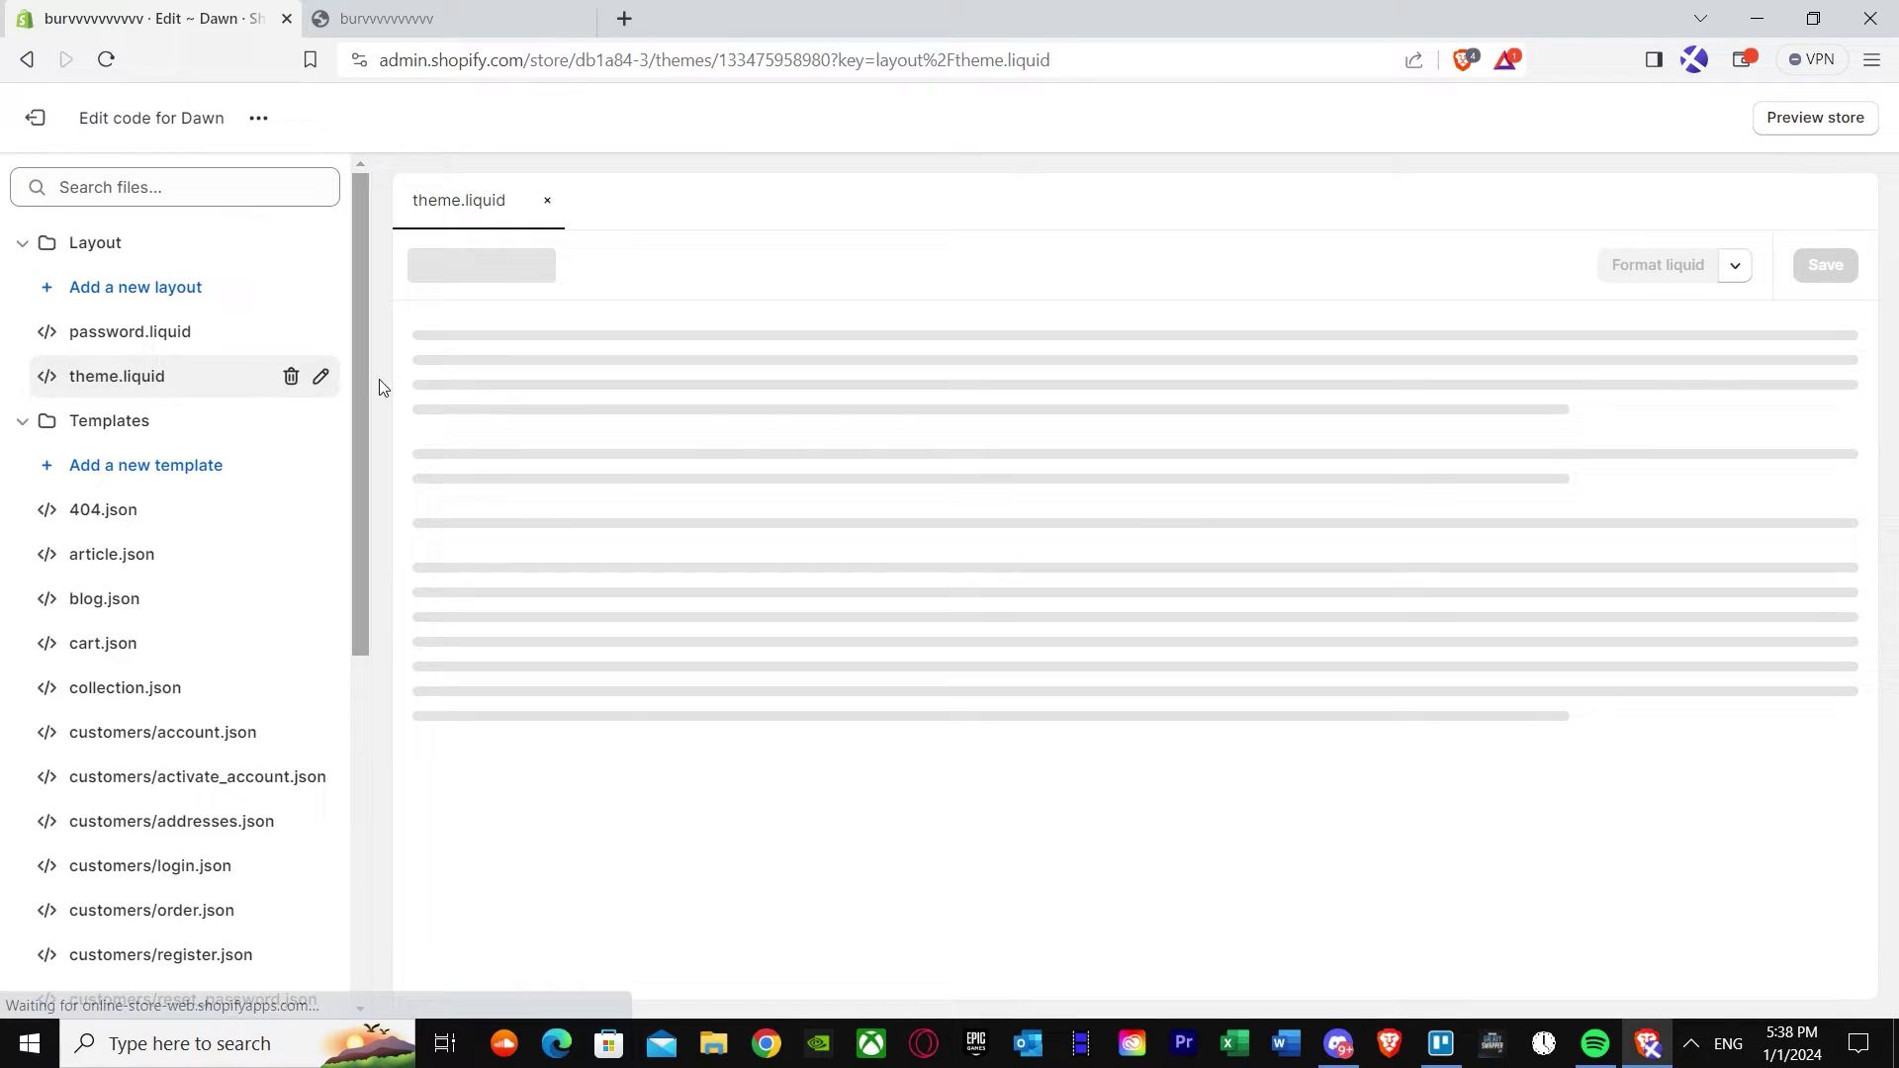
pyautogui.scroll(-10, 599, 406)
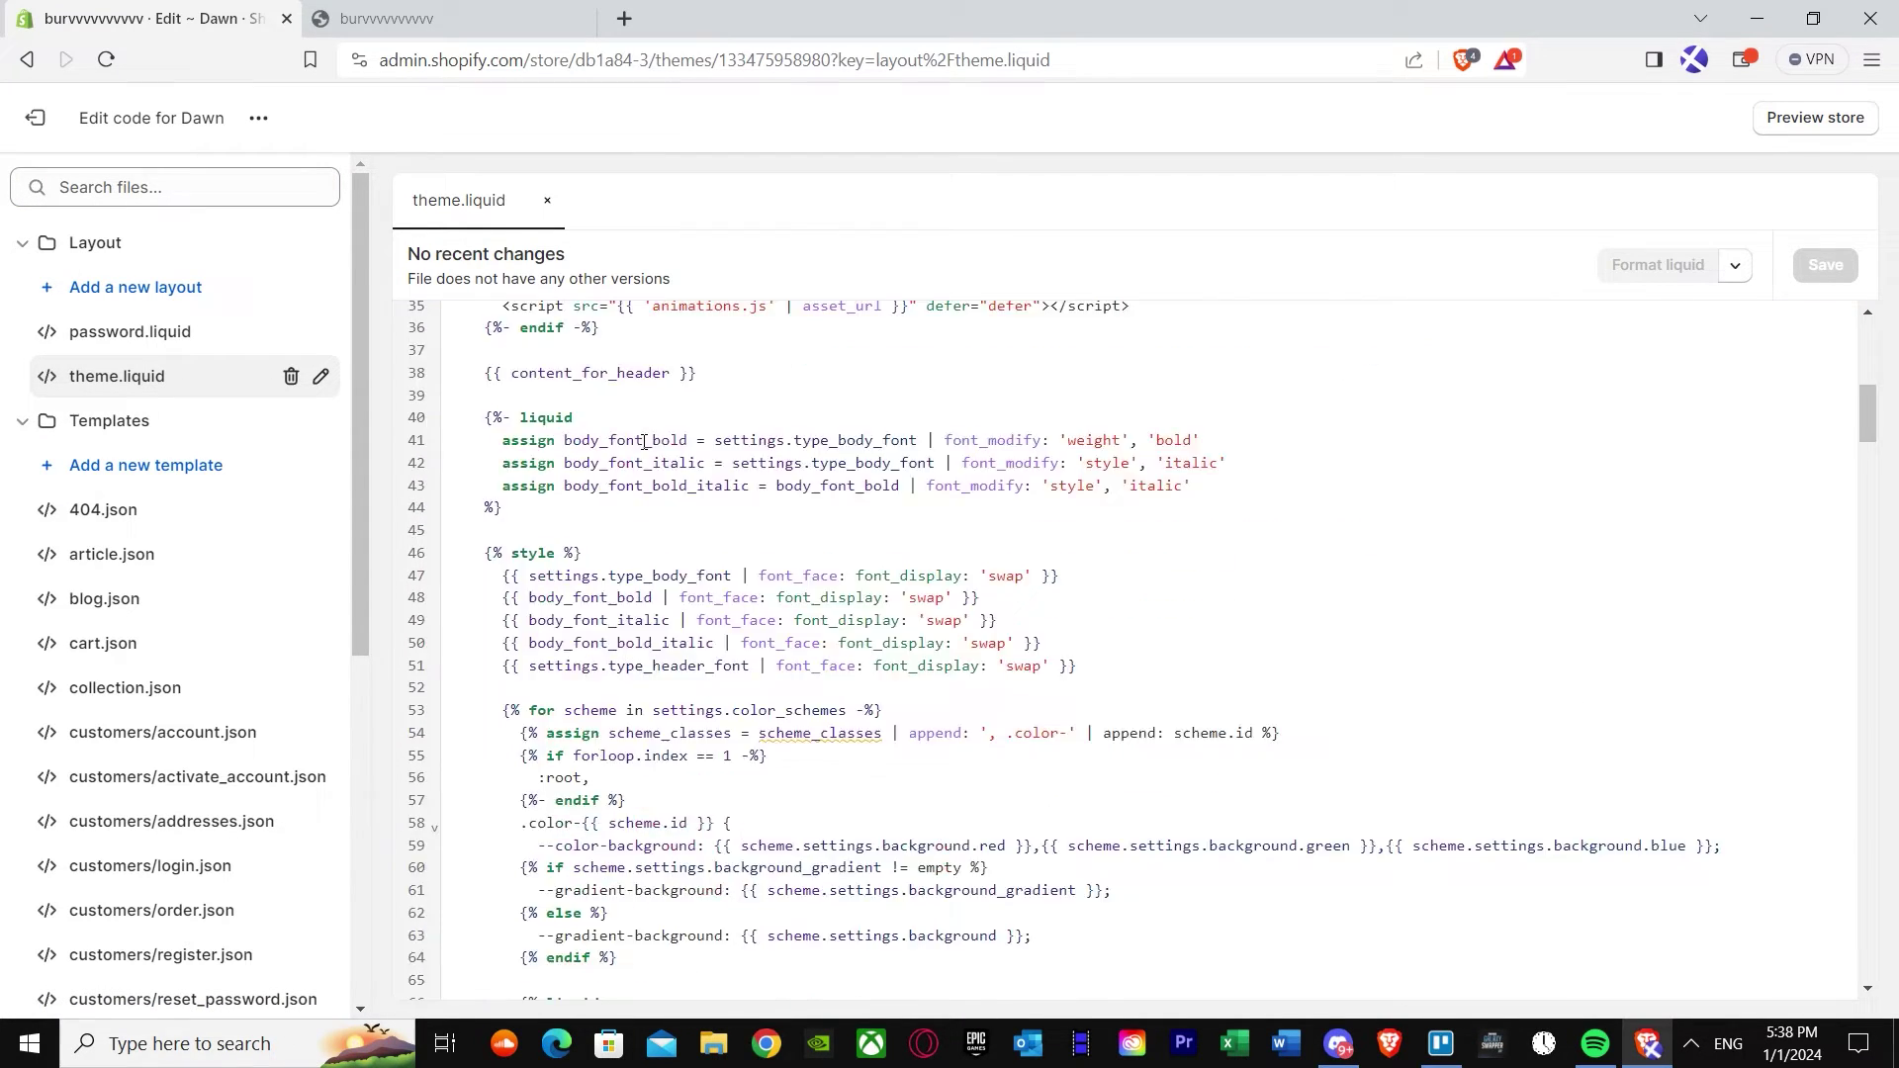
# Step: Filter the Dawn theme file list to .css stylesheets
pyautogui.click(122, 189)
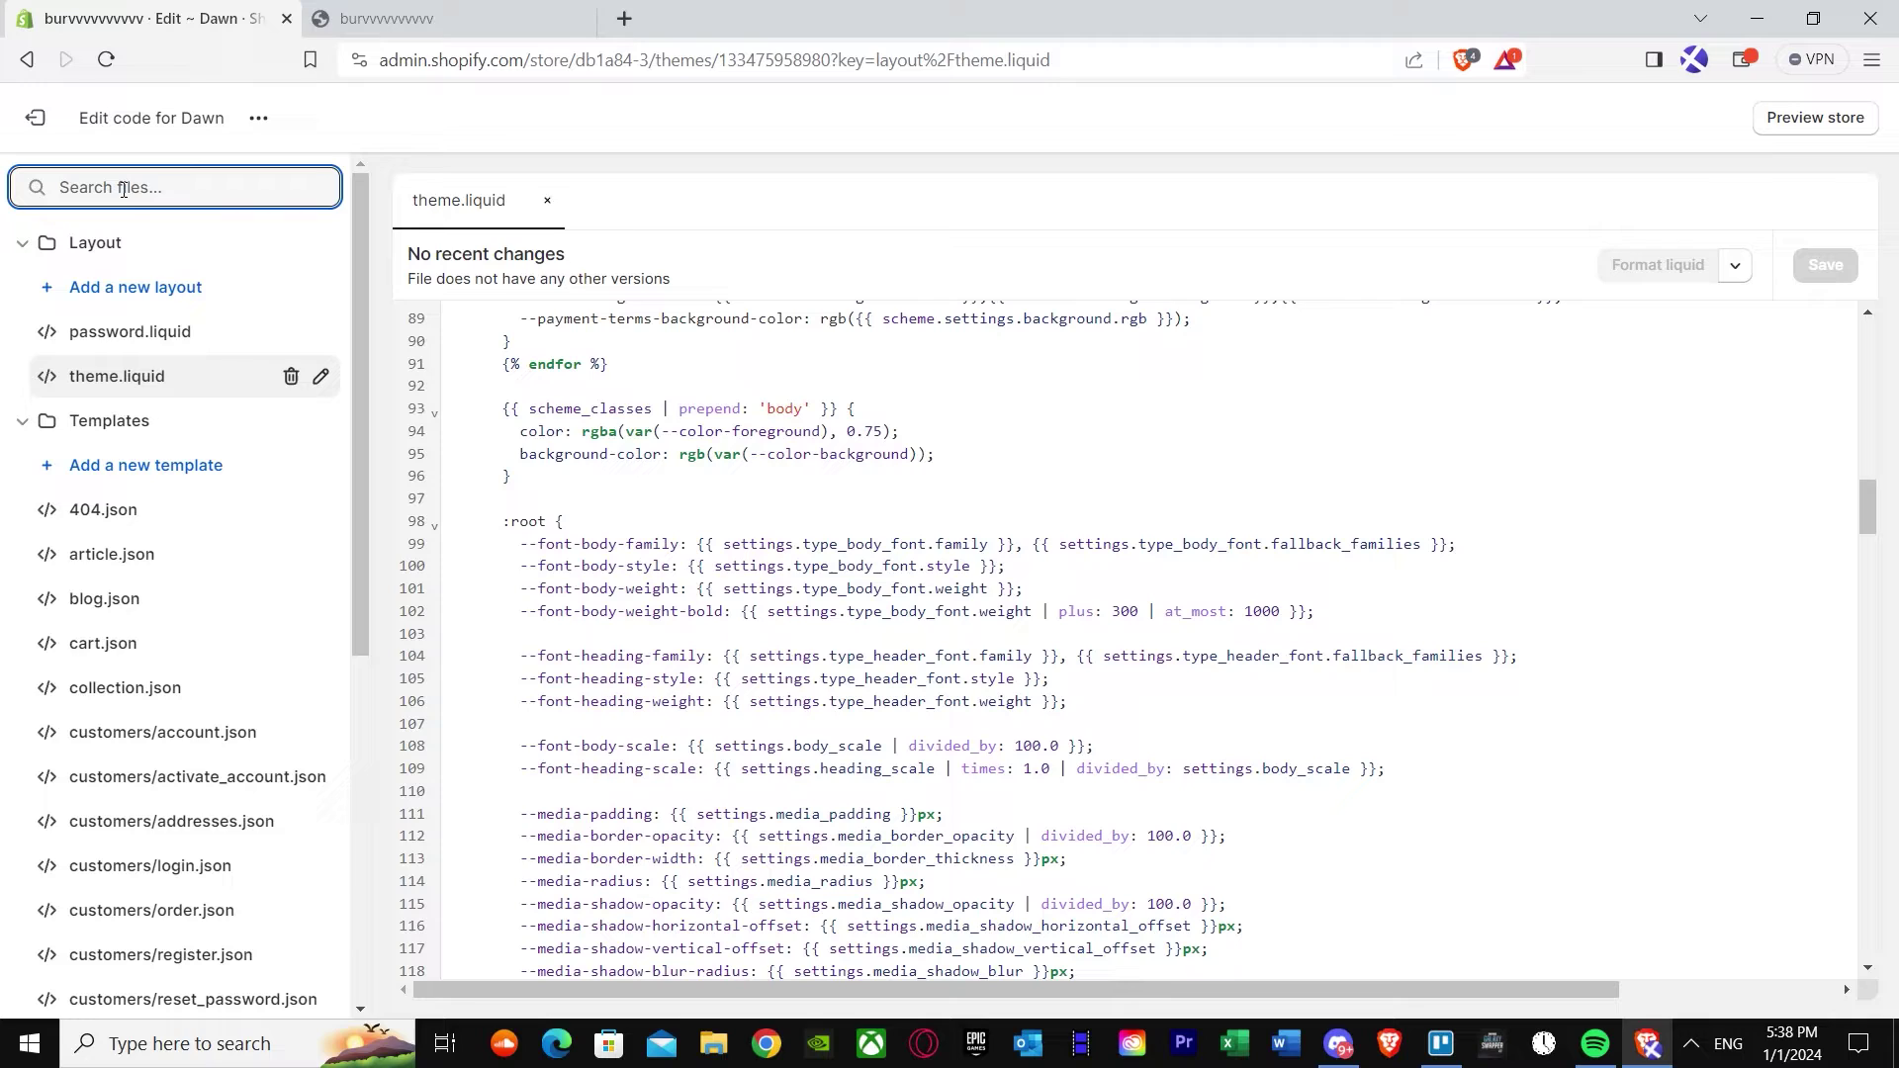
pyautogui.write('.css')
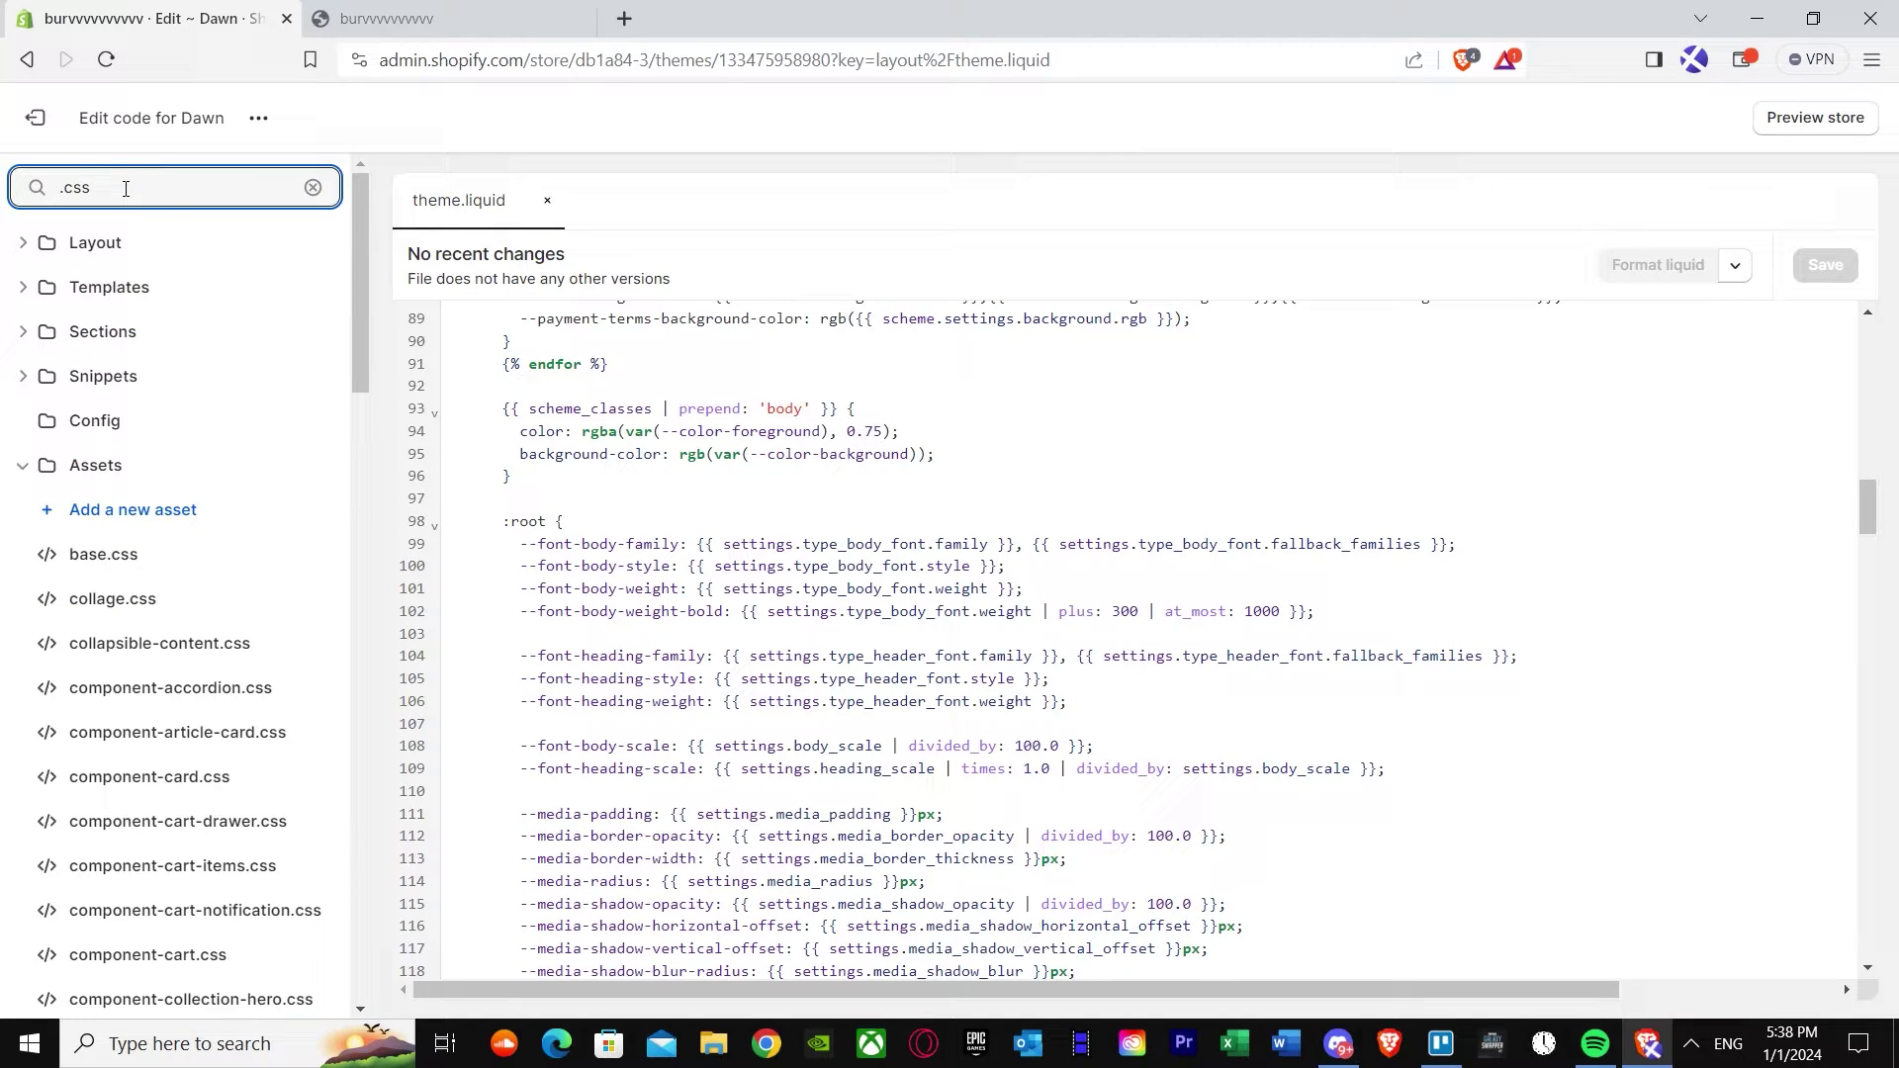
pyautogui.scroll(-1, 259, 669)
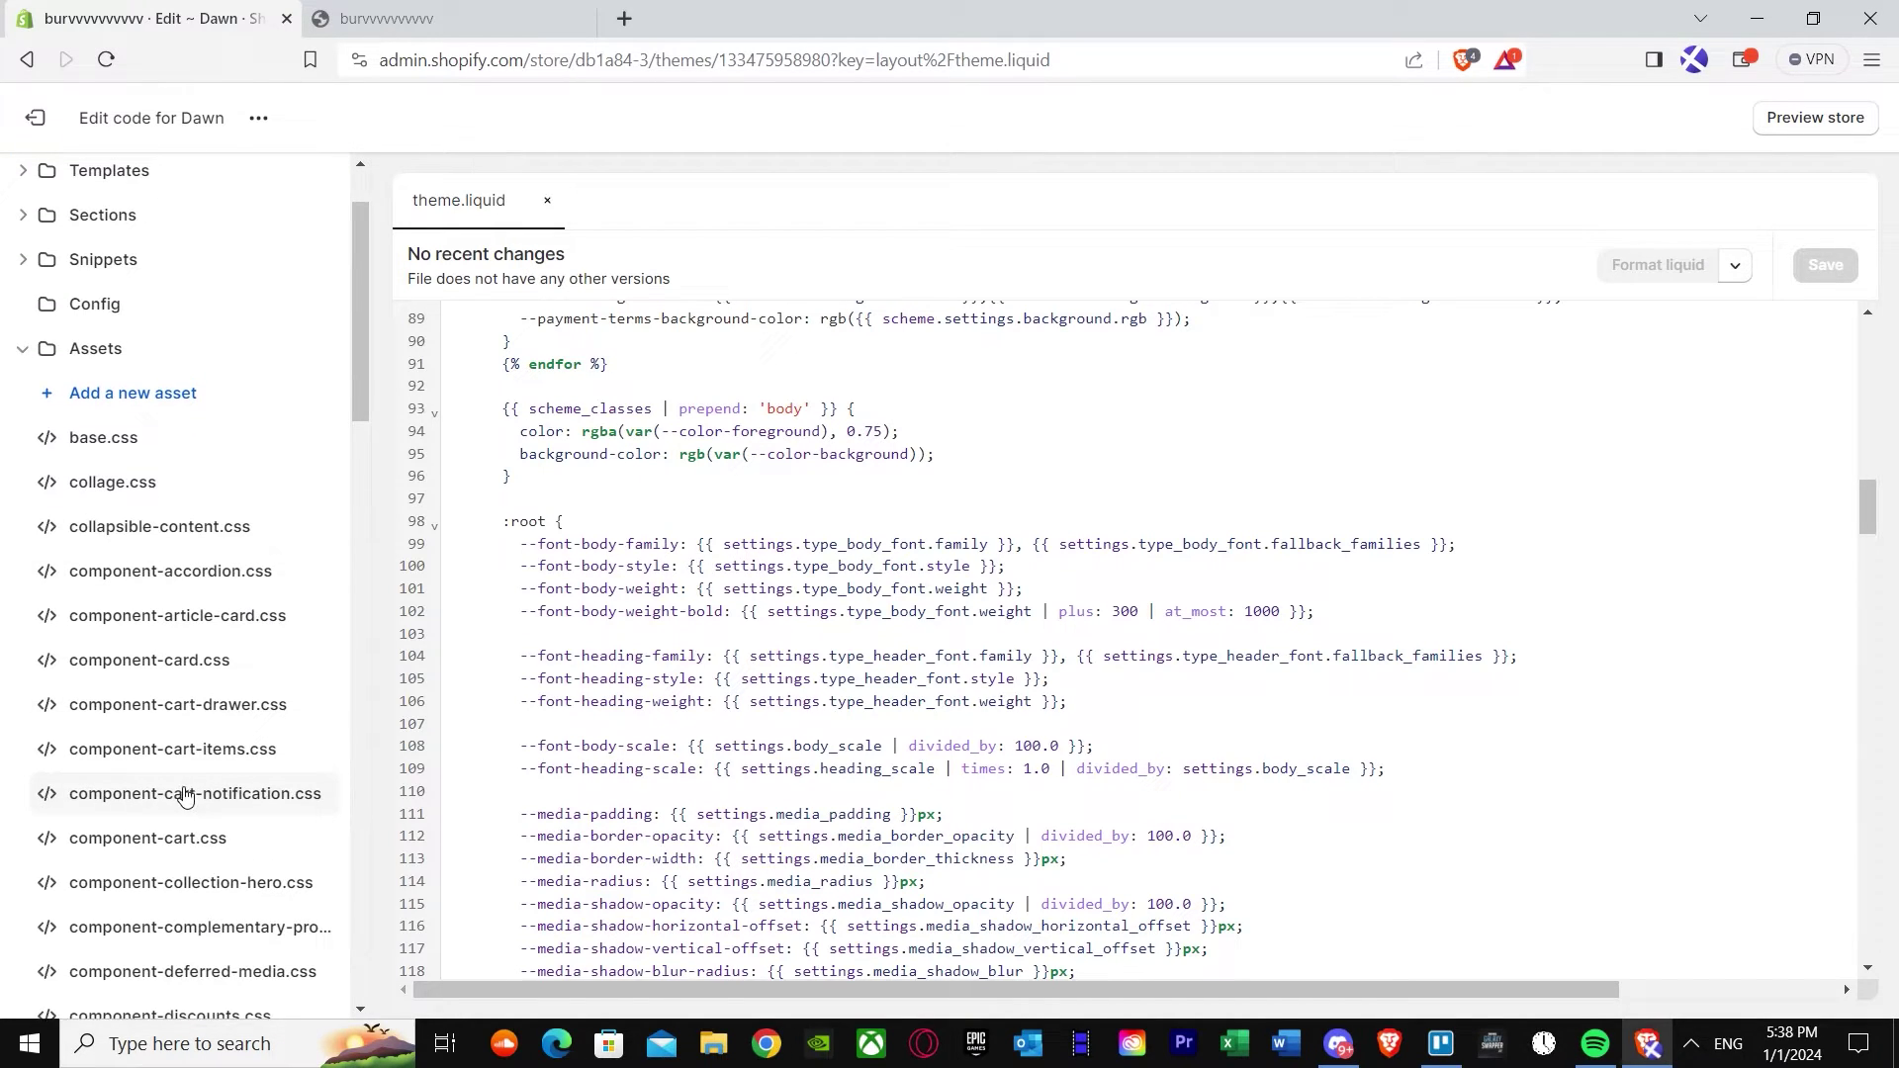
pyautogui.scroll(-1, 185, 796)
pyautogui.scroll(-4, 178, 786)
pyautogui.scroll(-5, 173, 776)
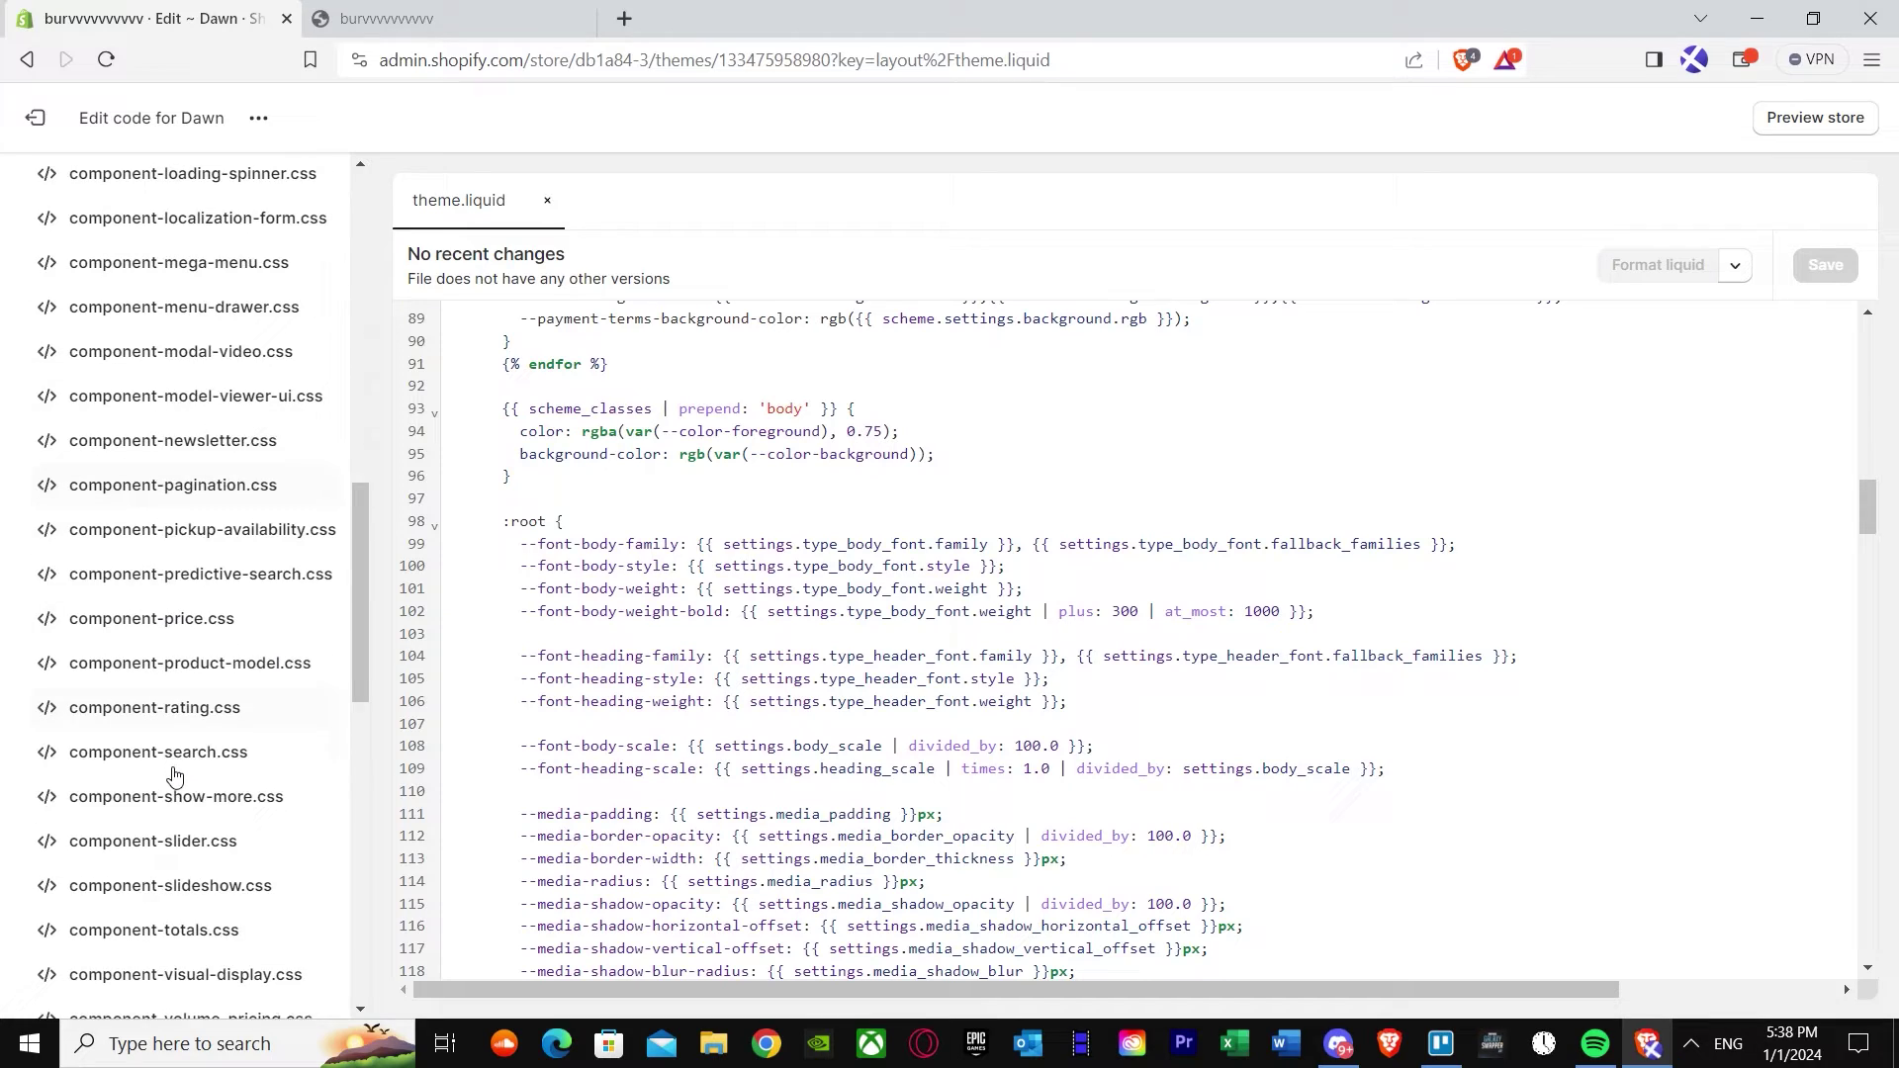
pyautogui.scroll(-3, 173, 774)
pyautogui.scroll(-1, 174, 775)
pyautogui.scroll(-3, 174, 772)
pyautogui.scroll(-1, 174, 772)
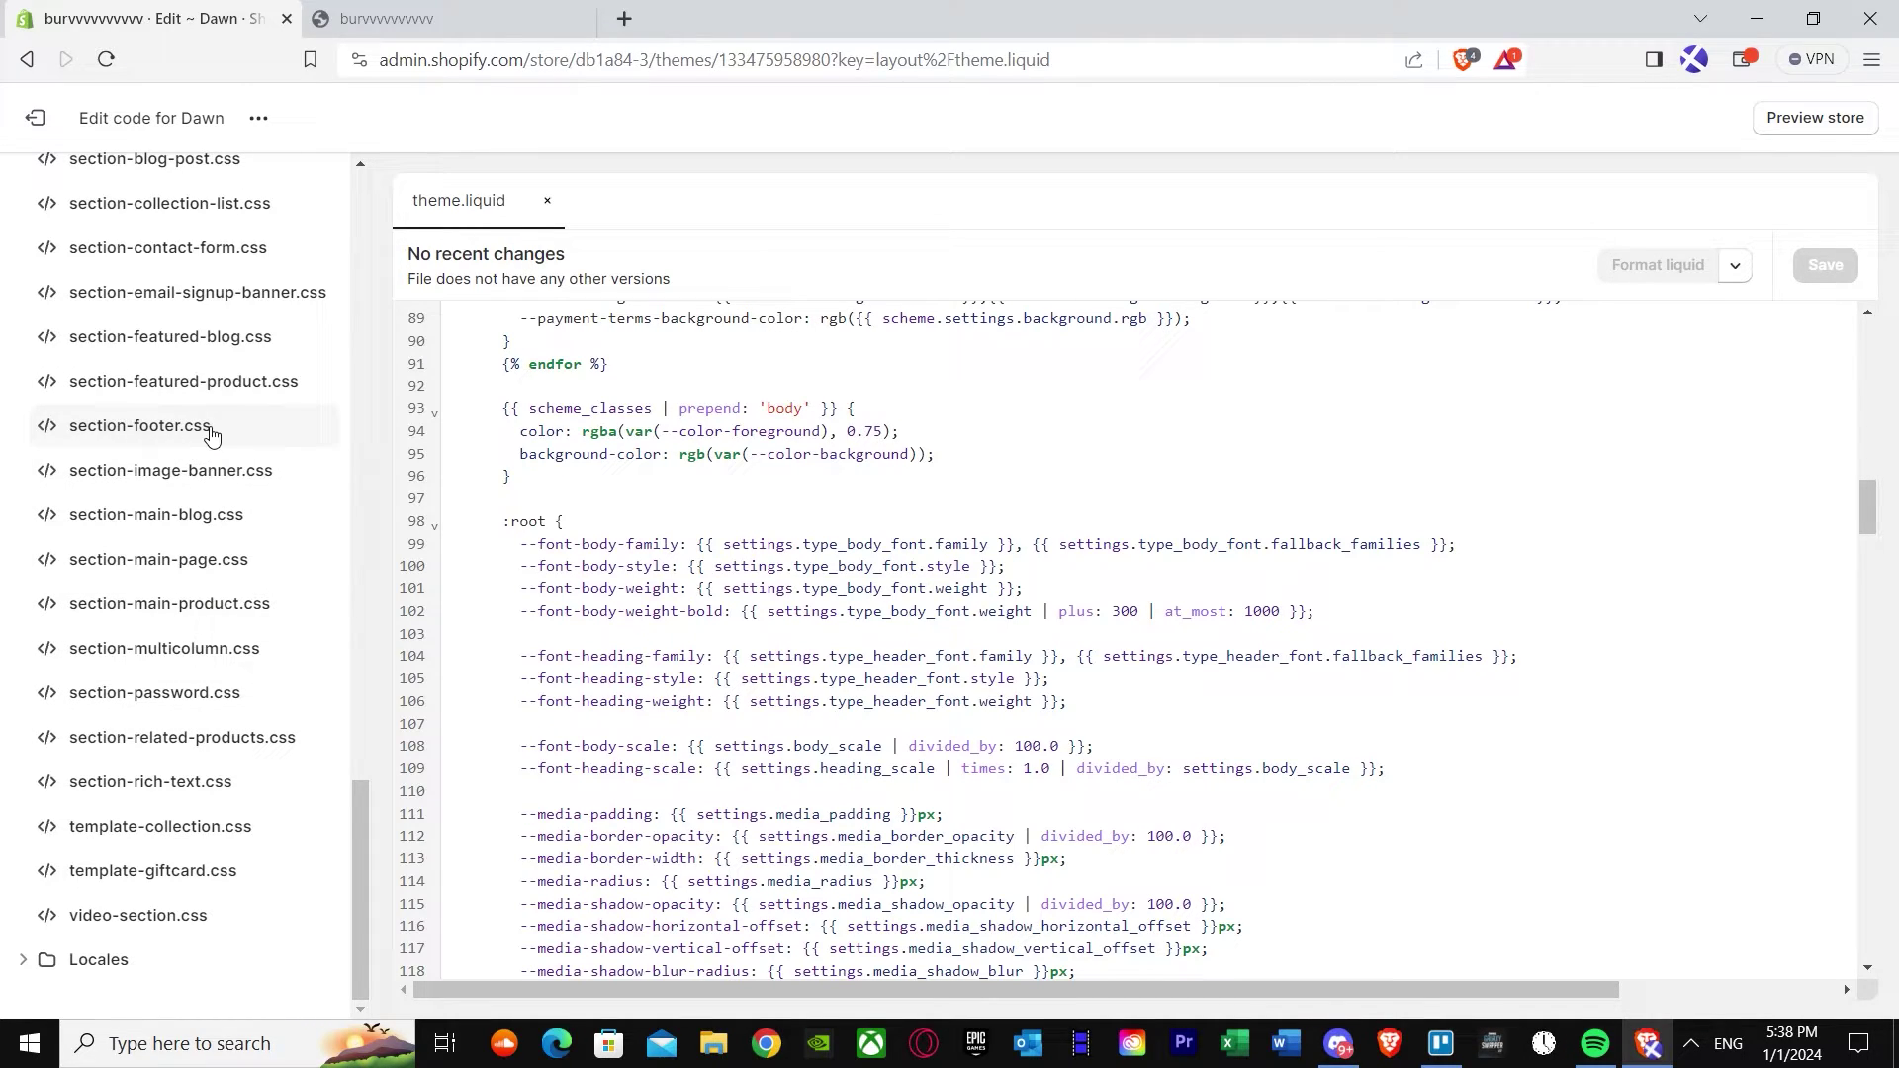
pyautogui.scroll(1, 213, 342)
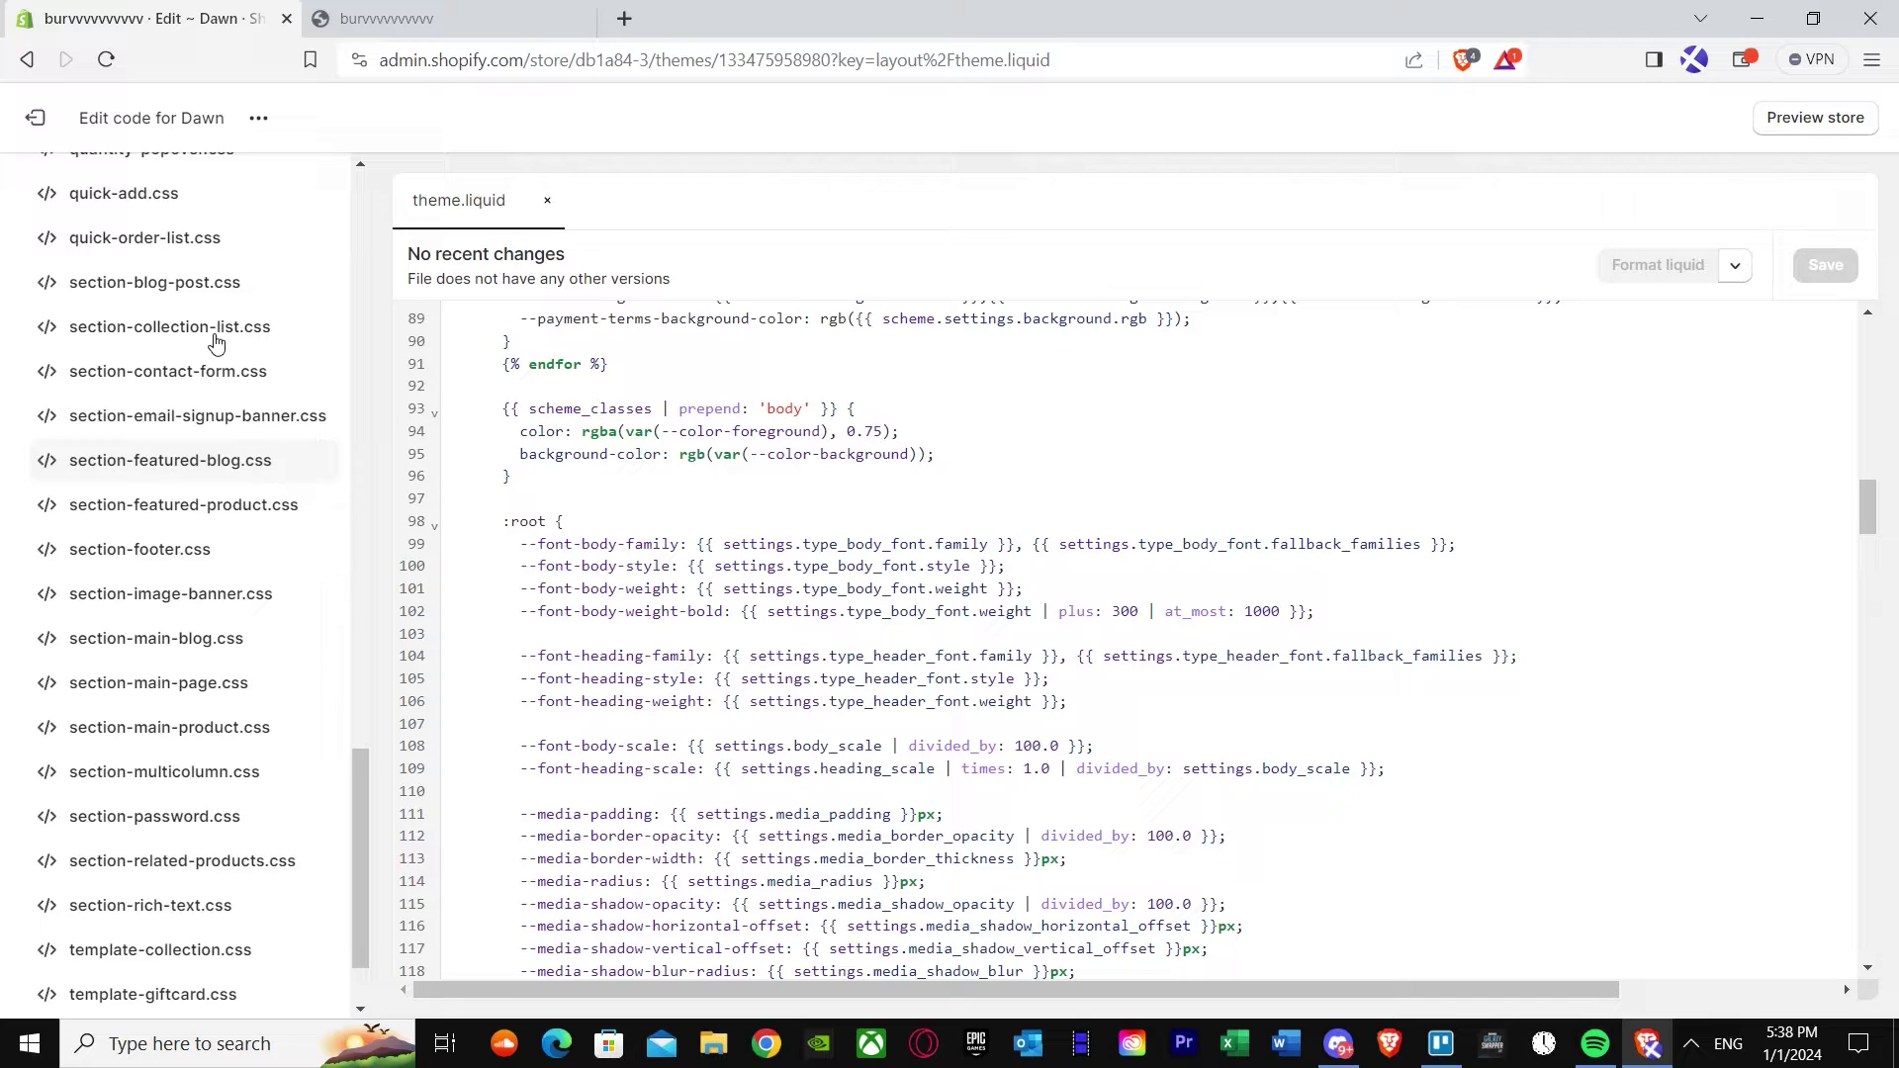
pyautogui.scroll(1, 211, 341)
pyautogui.scroll(-1, 195, 365)
pyautogui.scroll(4, 194, 366)
pyautogui.scroll(2, 196, 376)
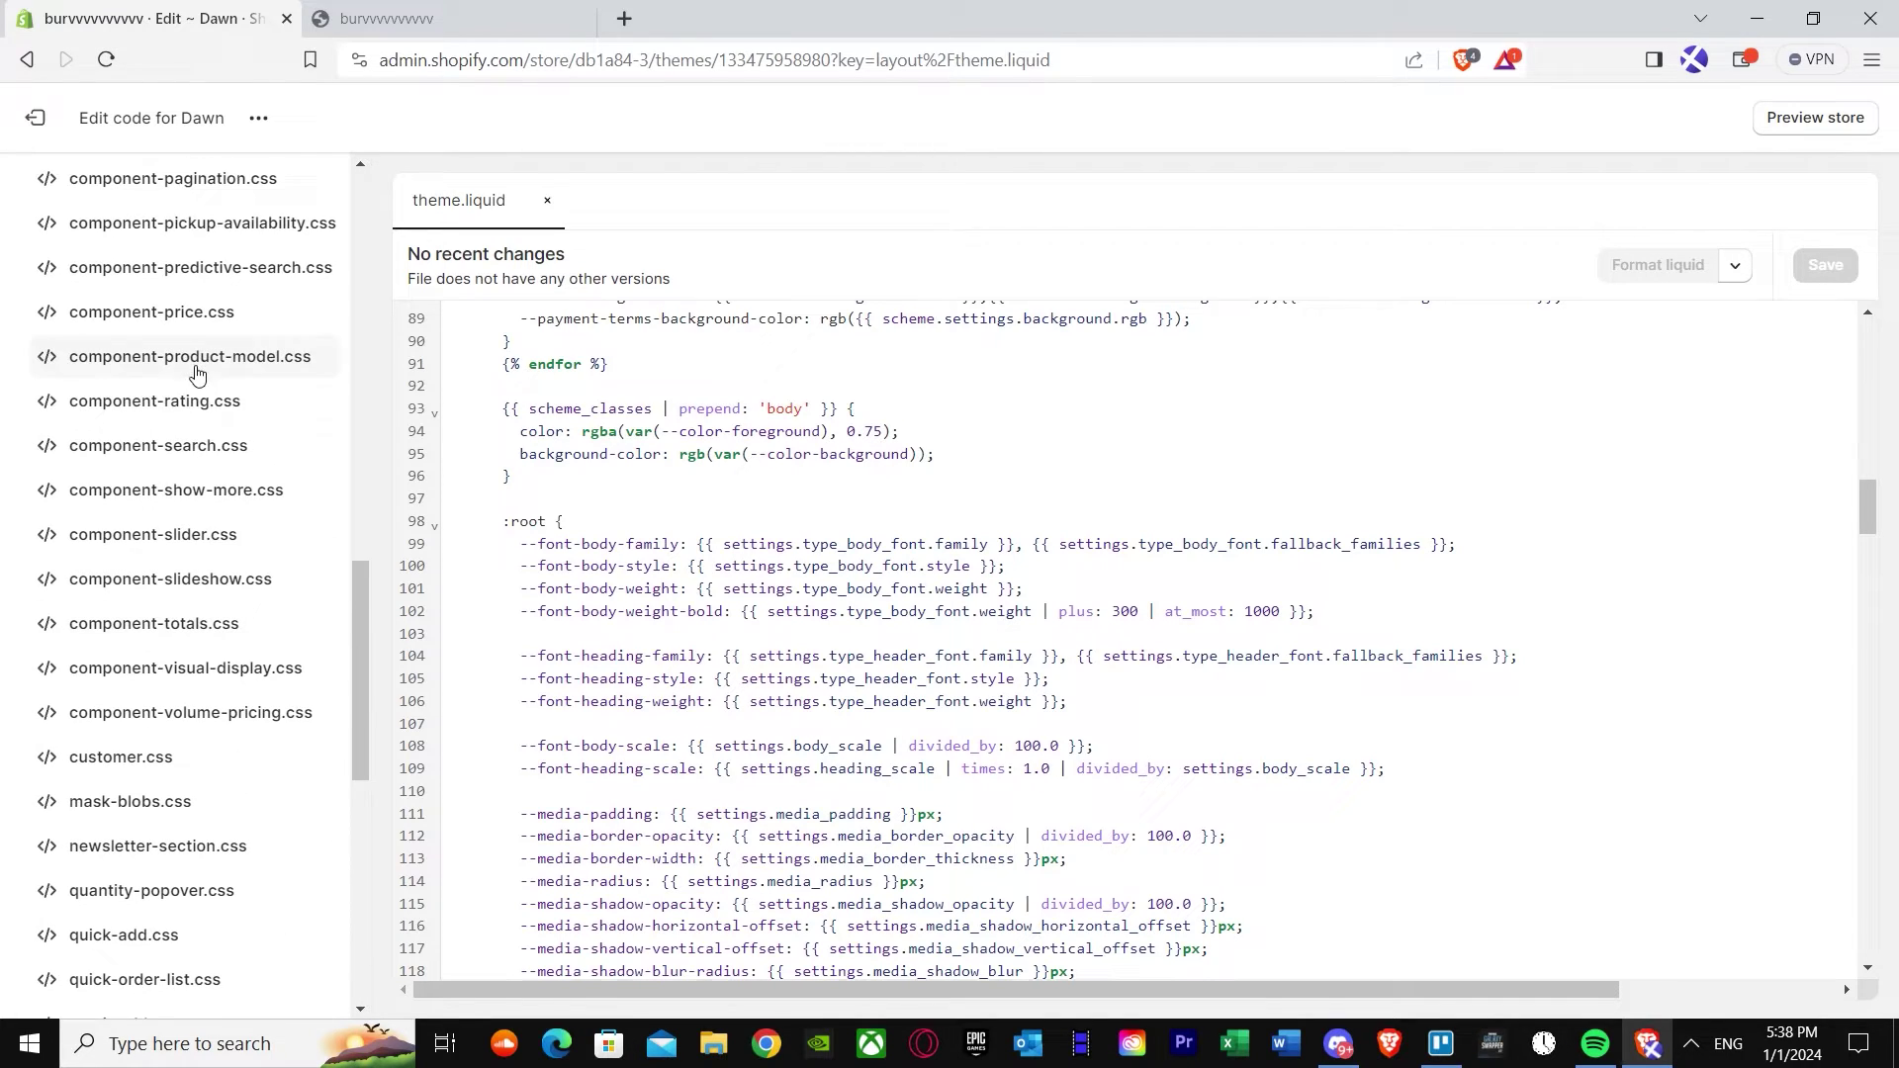
# Step: Paste the .banner--large 35rem rule at the end of component-slideshow.css and save
pyautogui.click(188, 585)
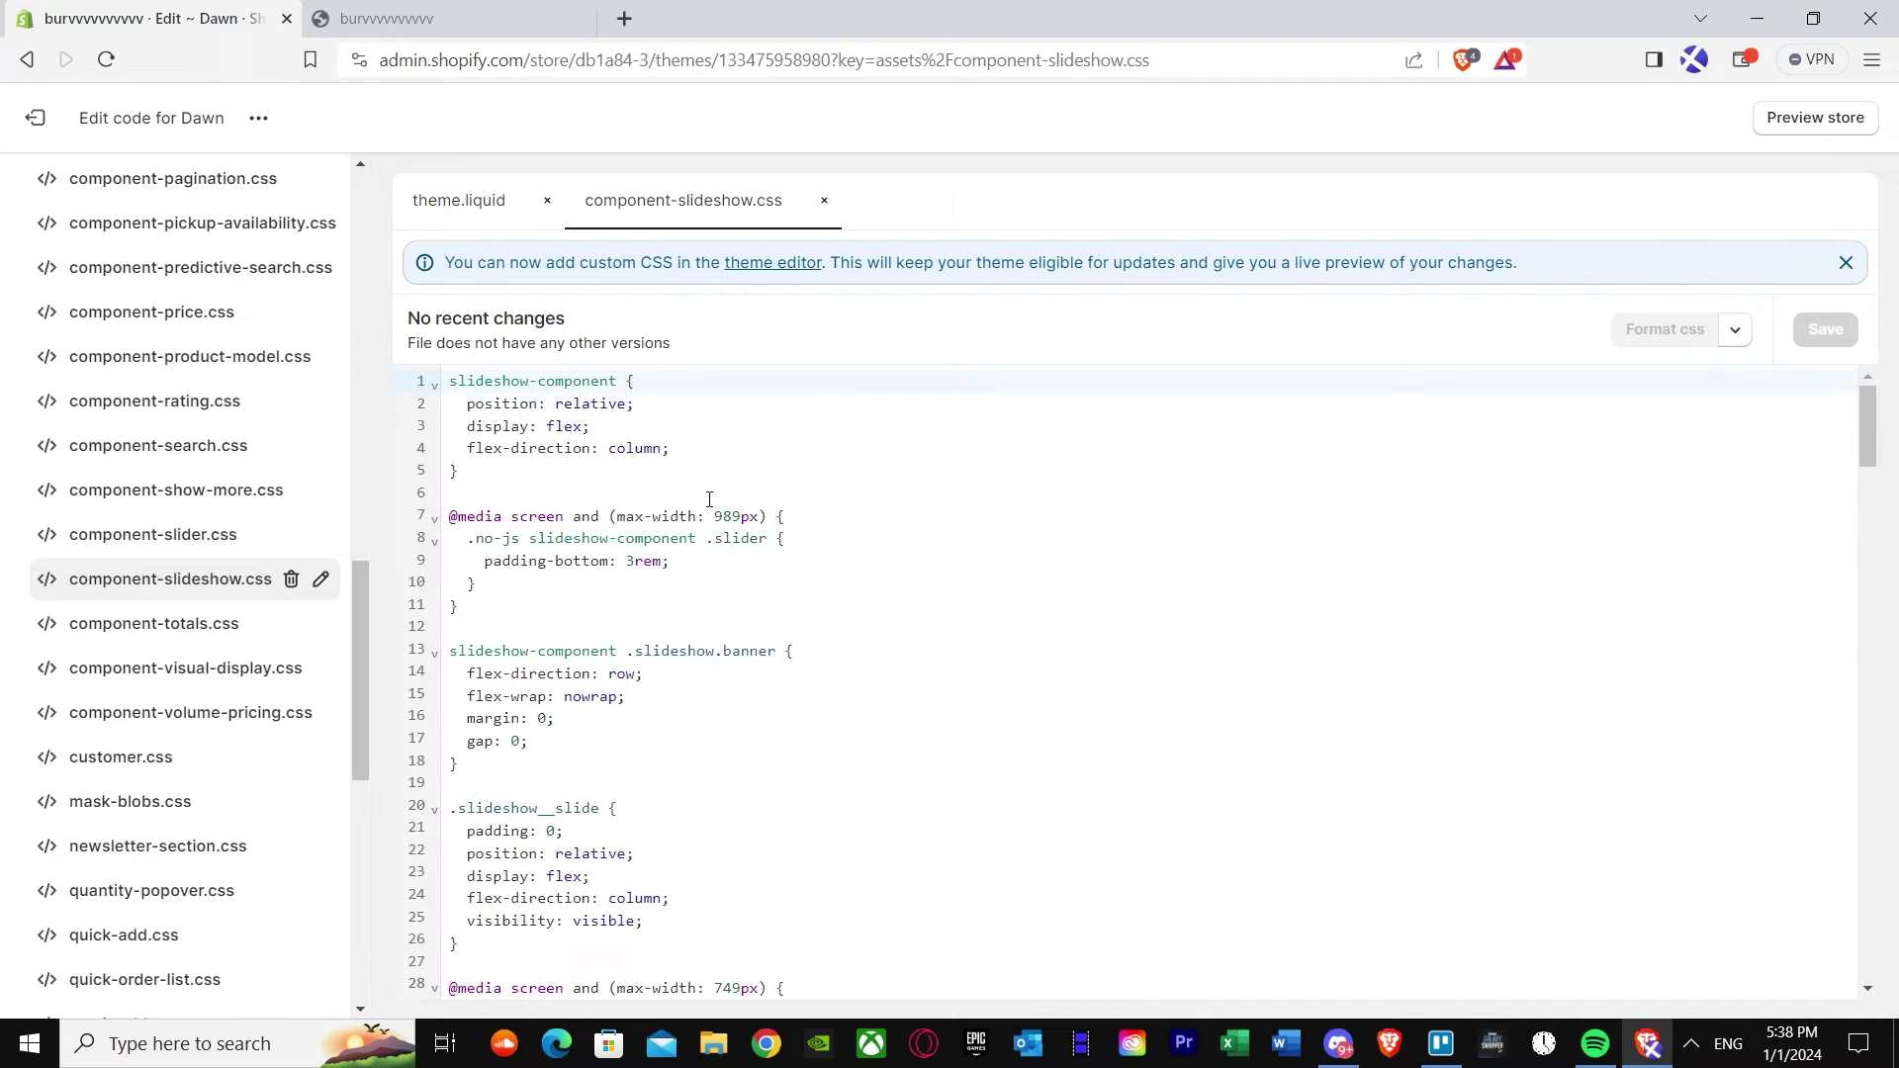
pyautogui.scroll(-1, 710, 499)
pyautogui.scroll(-9, 709, 498)
pyautogui.scroll(-9, 710, 499)
pyautogui.scroll(-9, 710, 500)
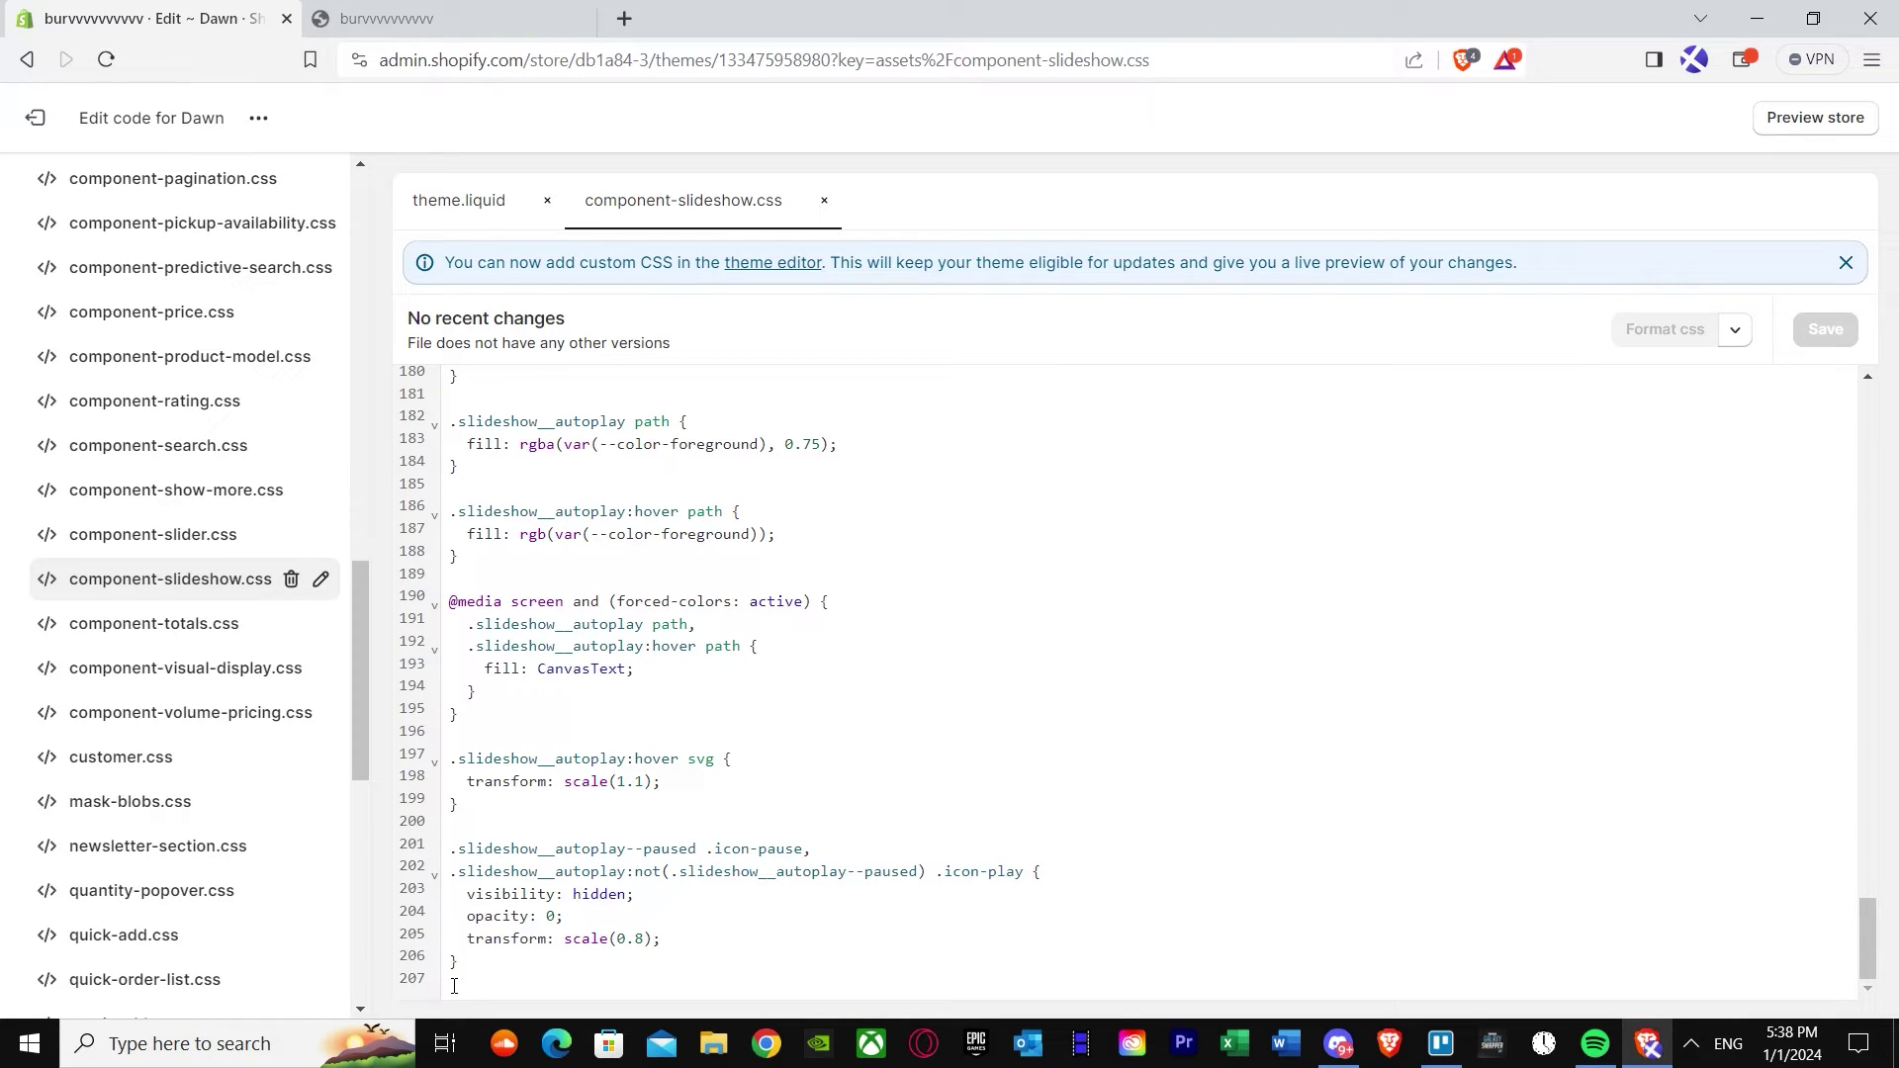
pyautogui.rightClick(453, 983)
pyautogui.click(541, 782)
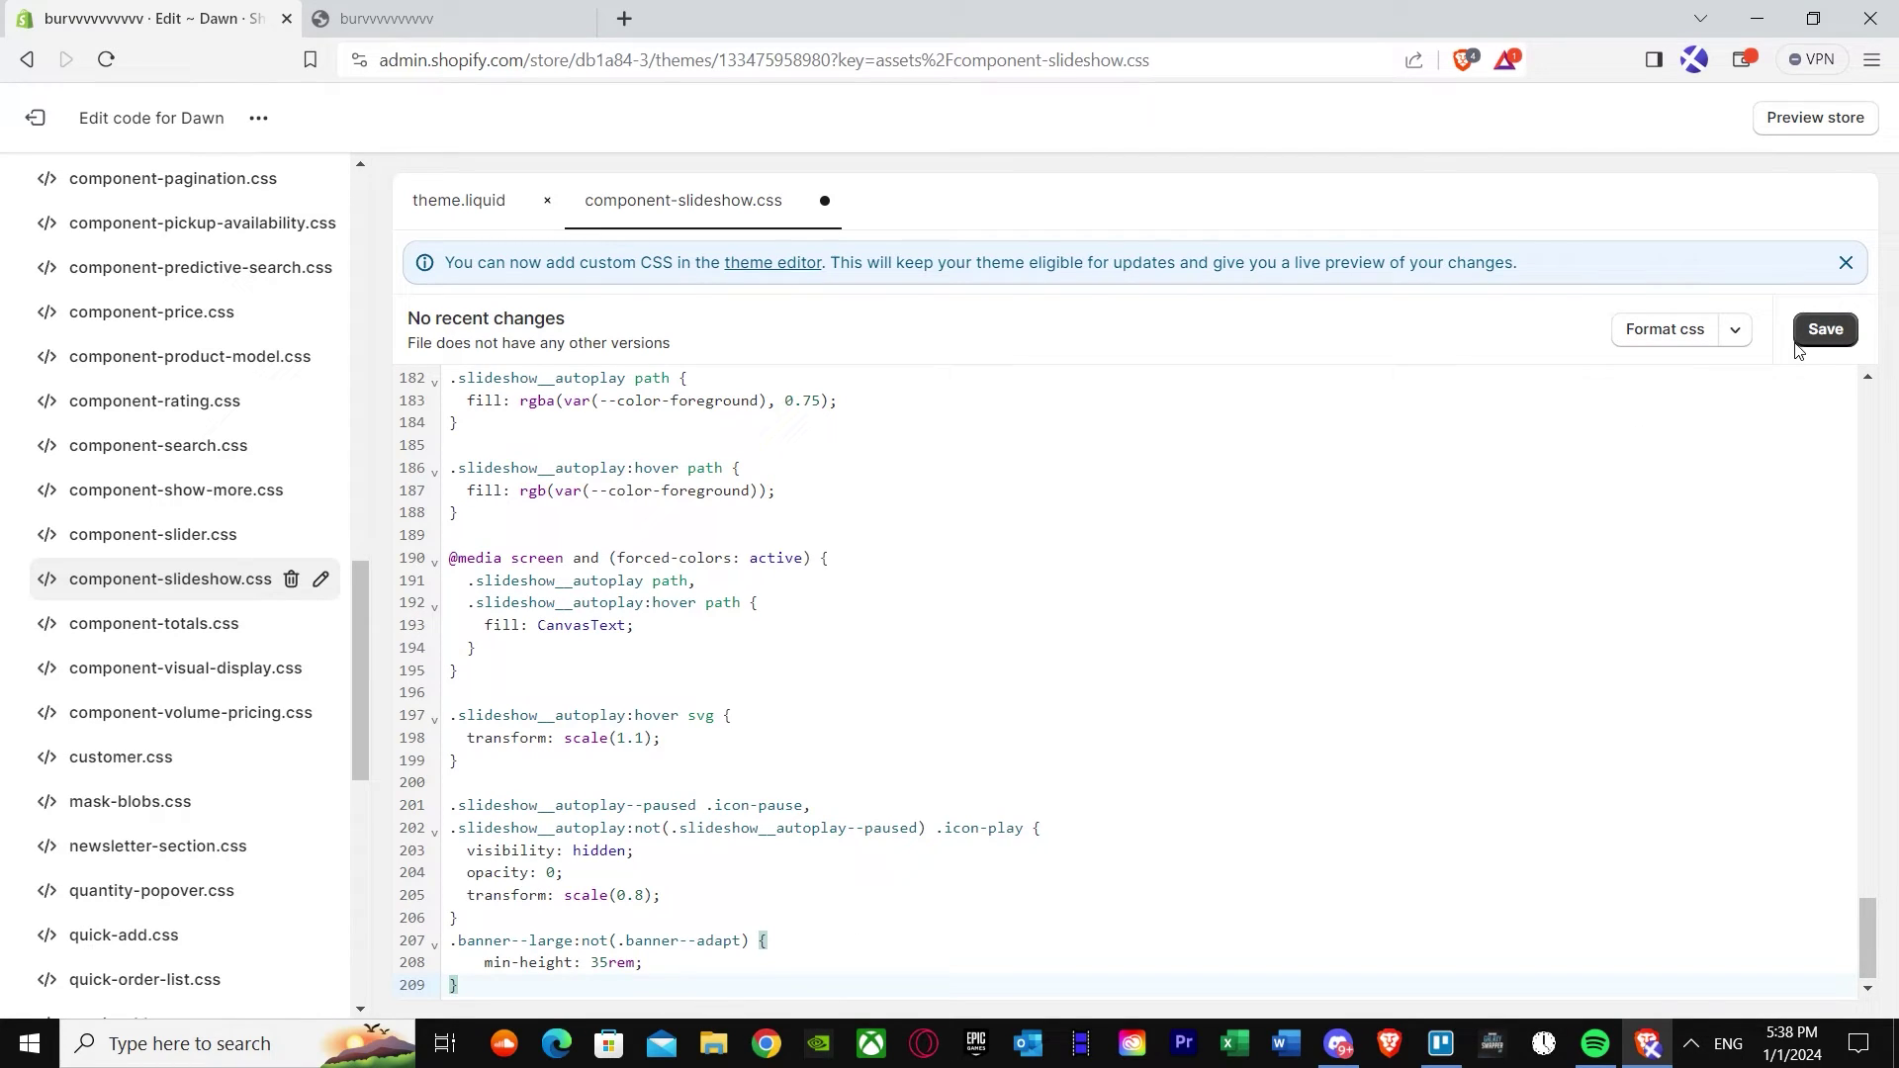
pyautogui.click(1826, 329)
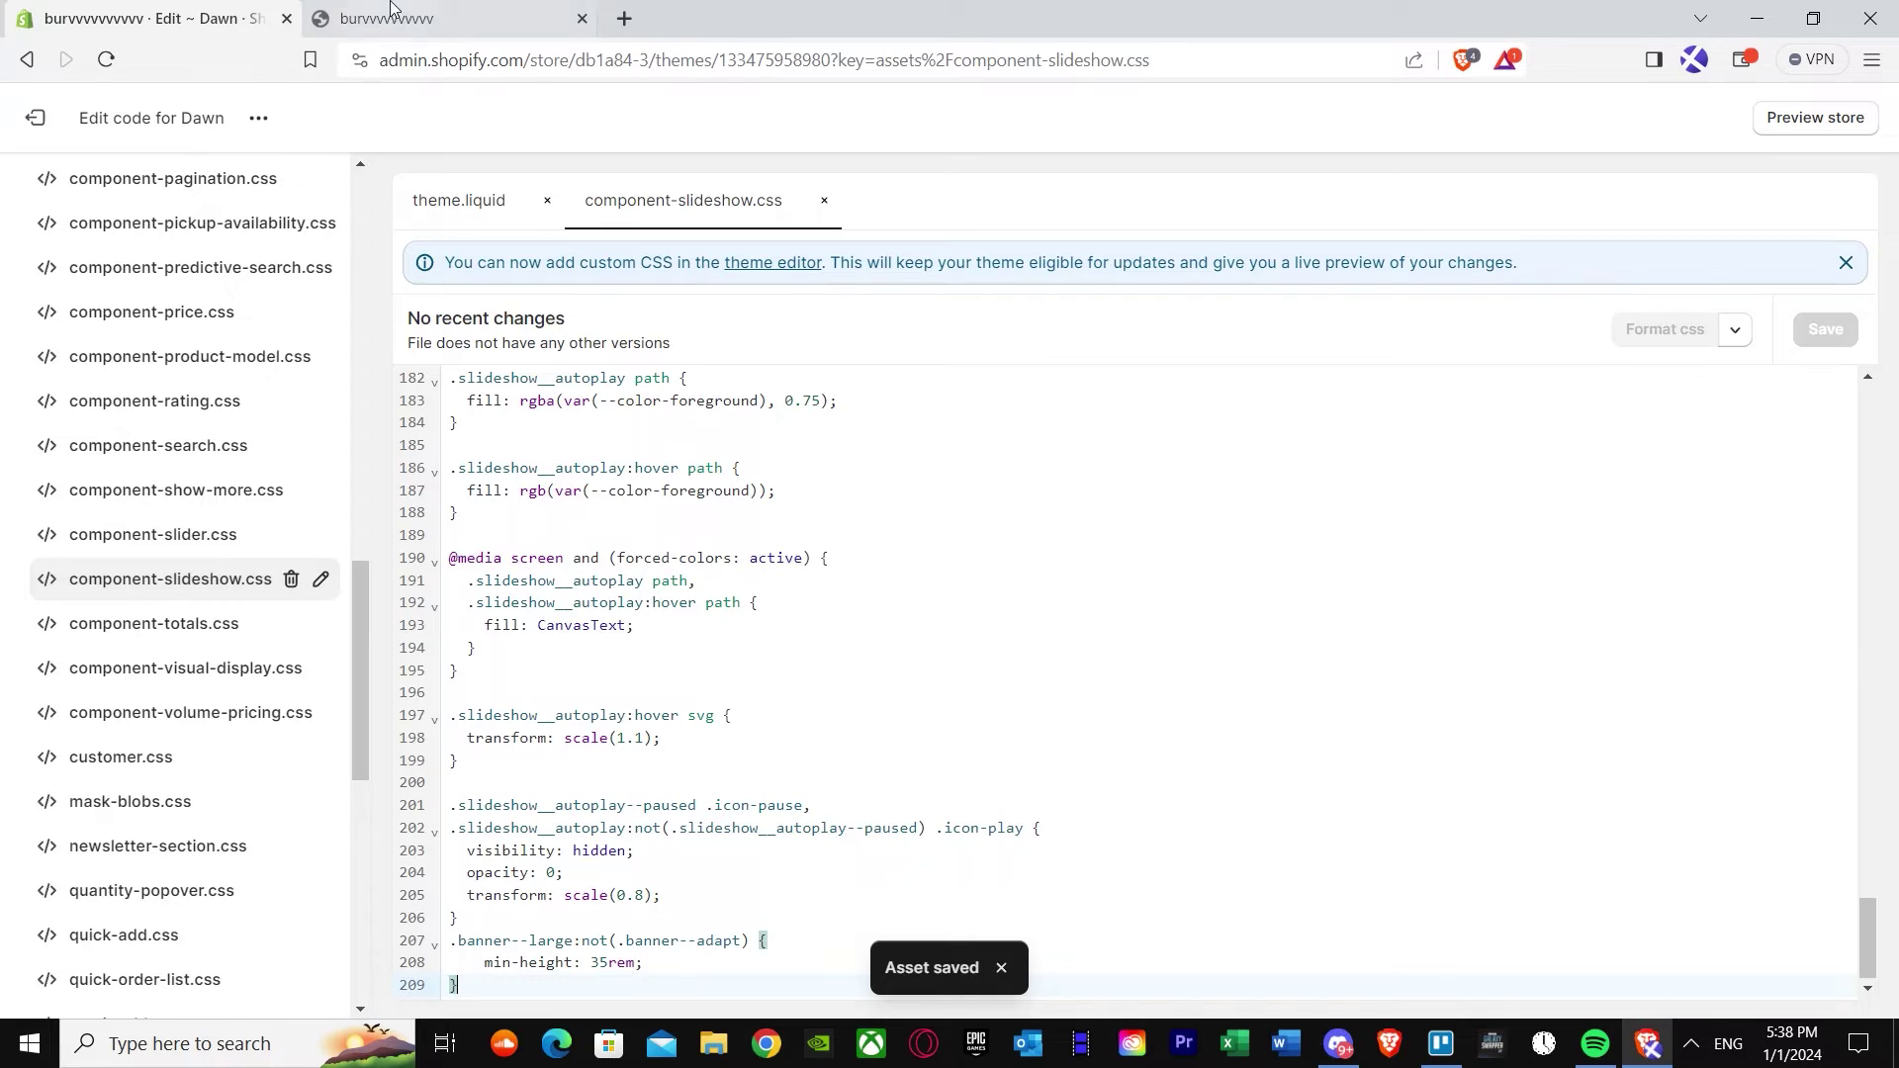
pyautogui.hotkey('ctrl', 'Tab')
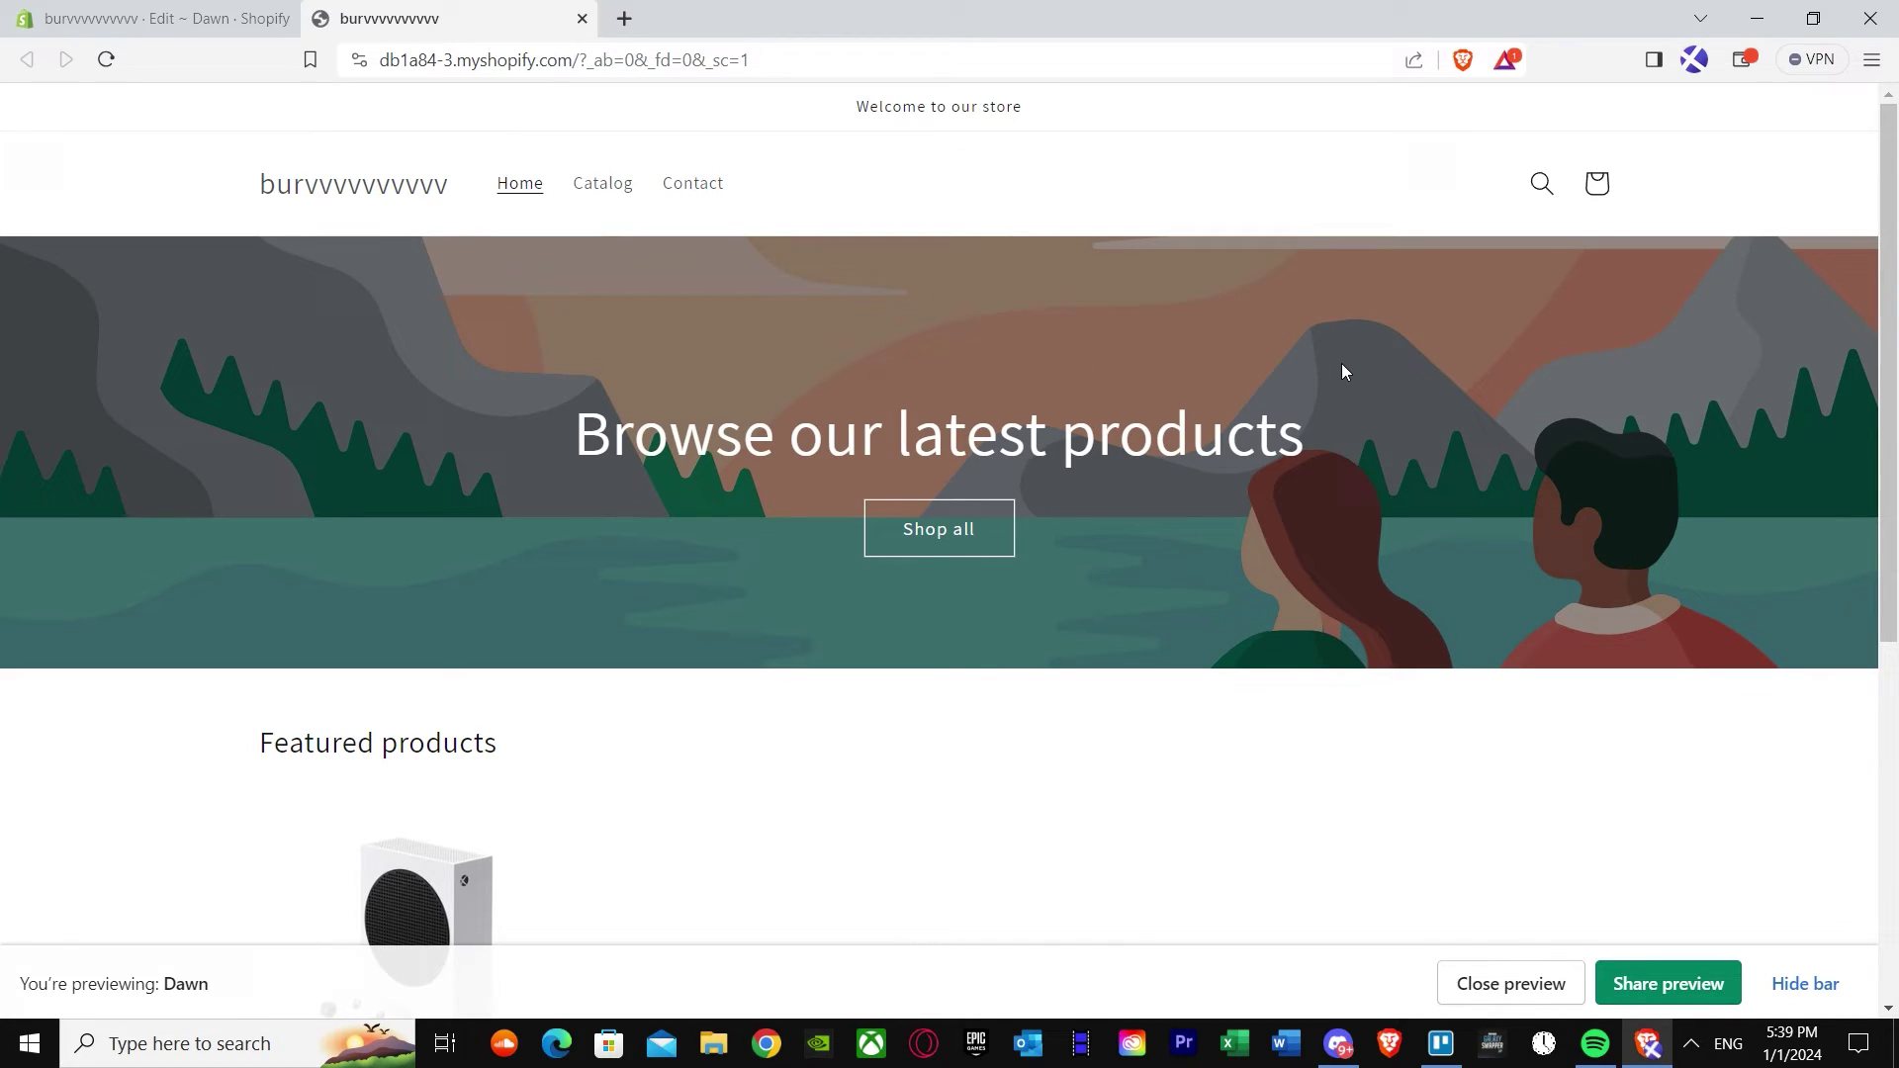
# Step: Inspect the Banner-template div to confirm its 35rem min-height rule
pyautogui.rightClick(1364, 353)
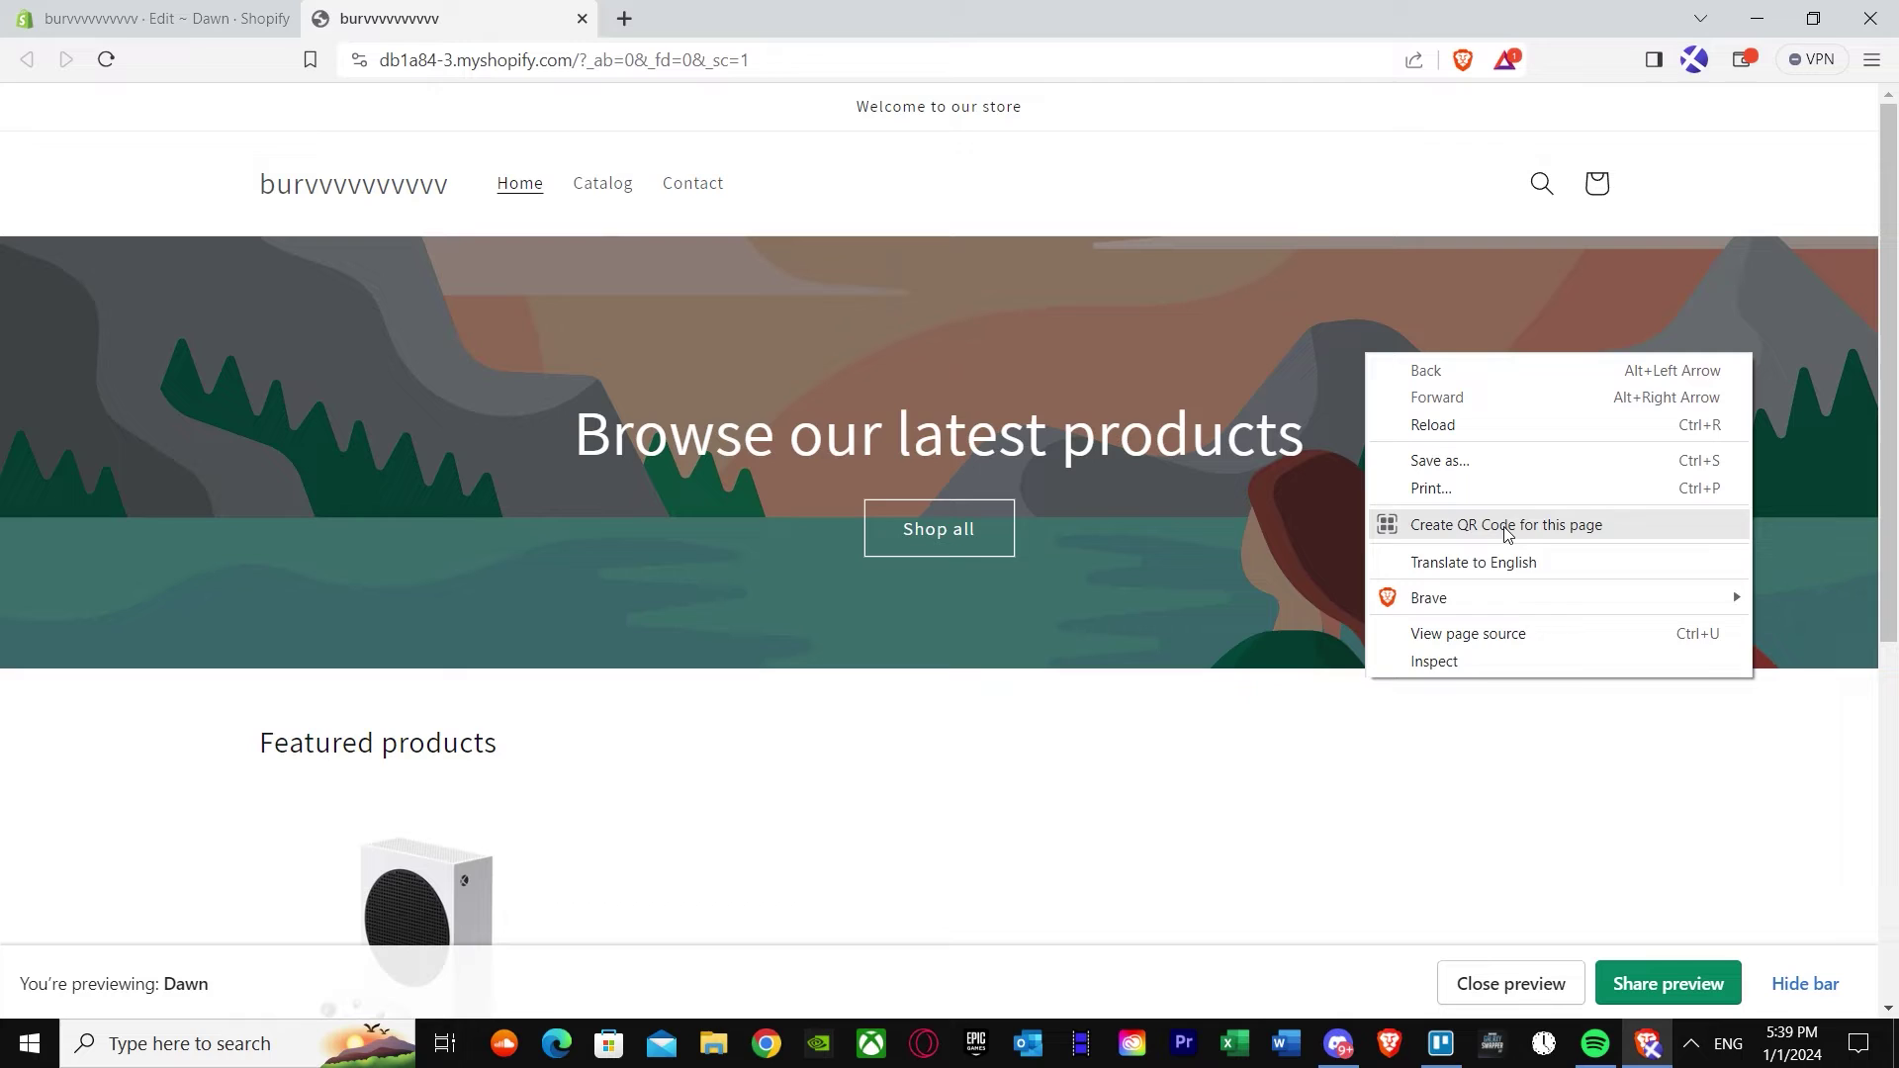
pyautogui.click(1489, 658)
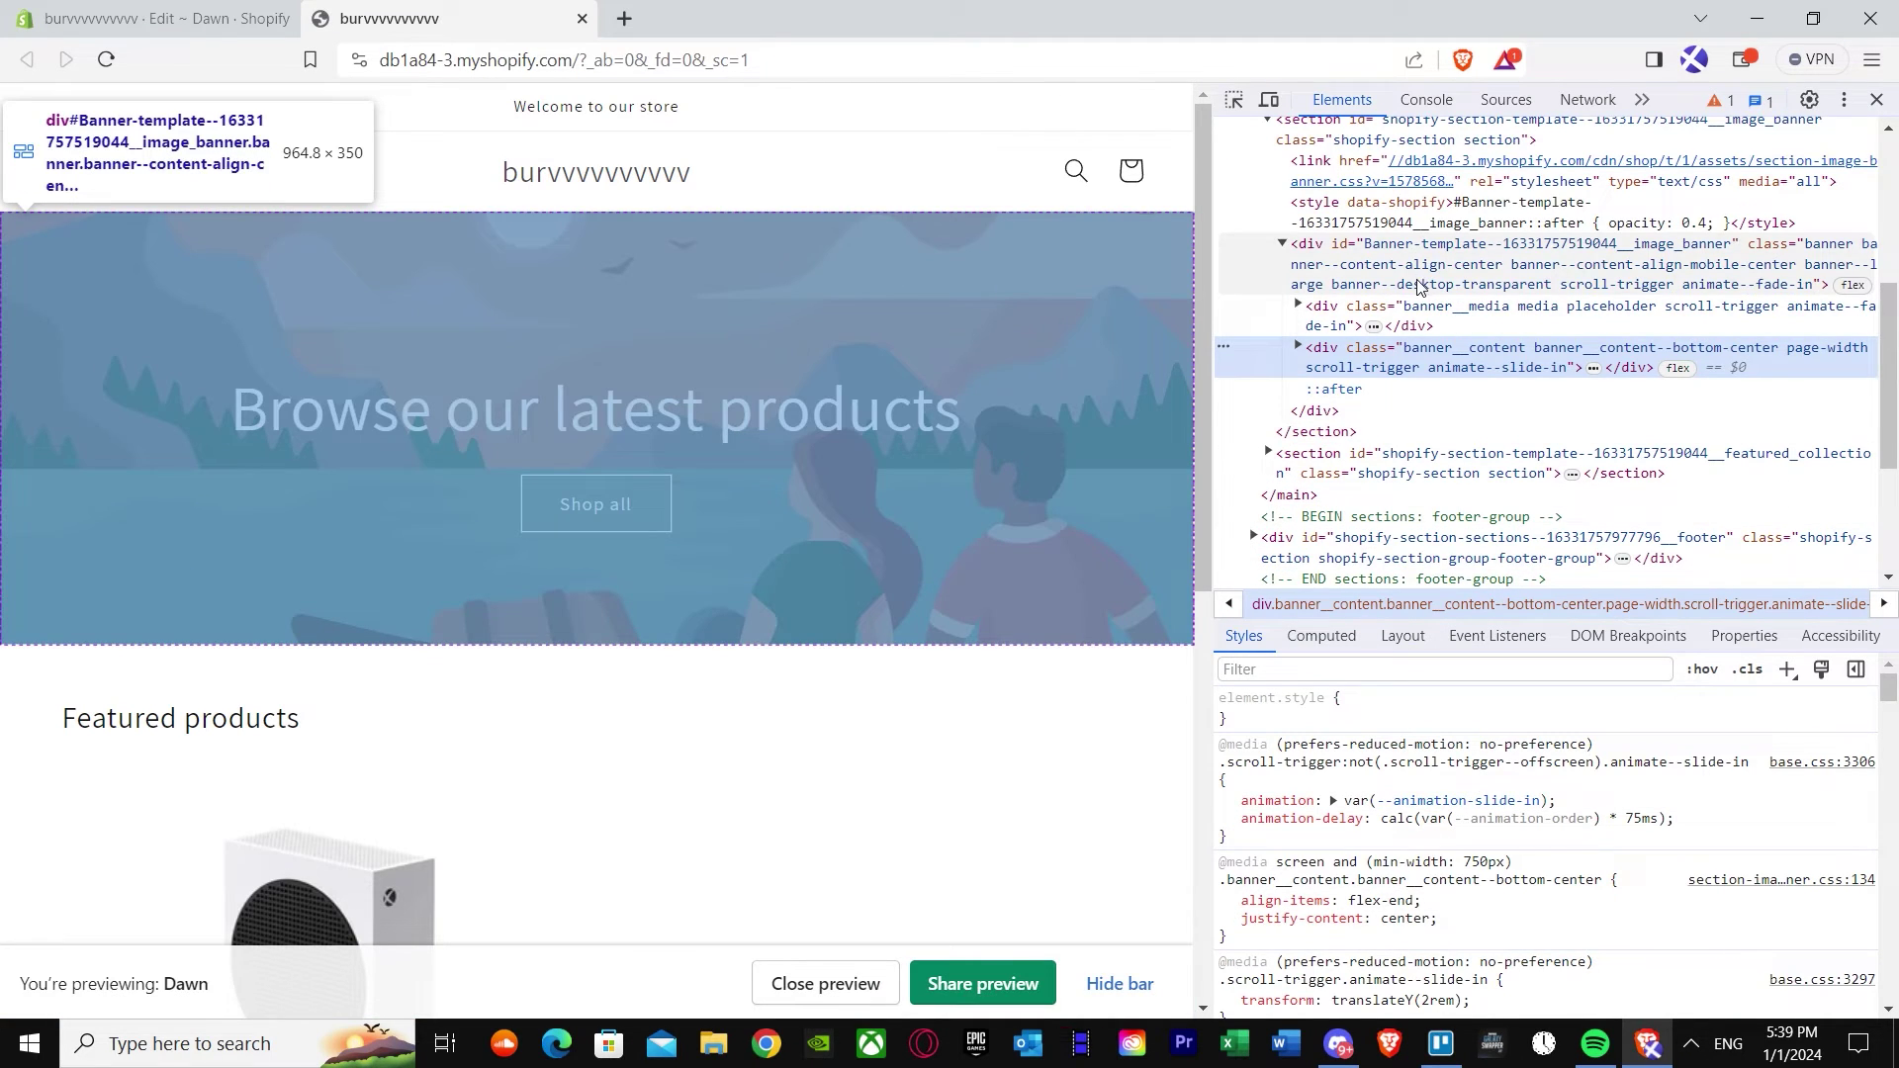
pyautogui.click(1421, 290)
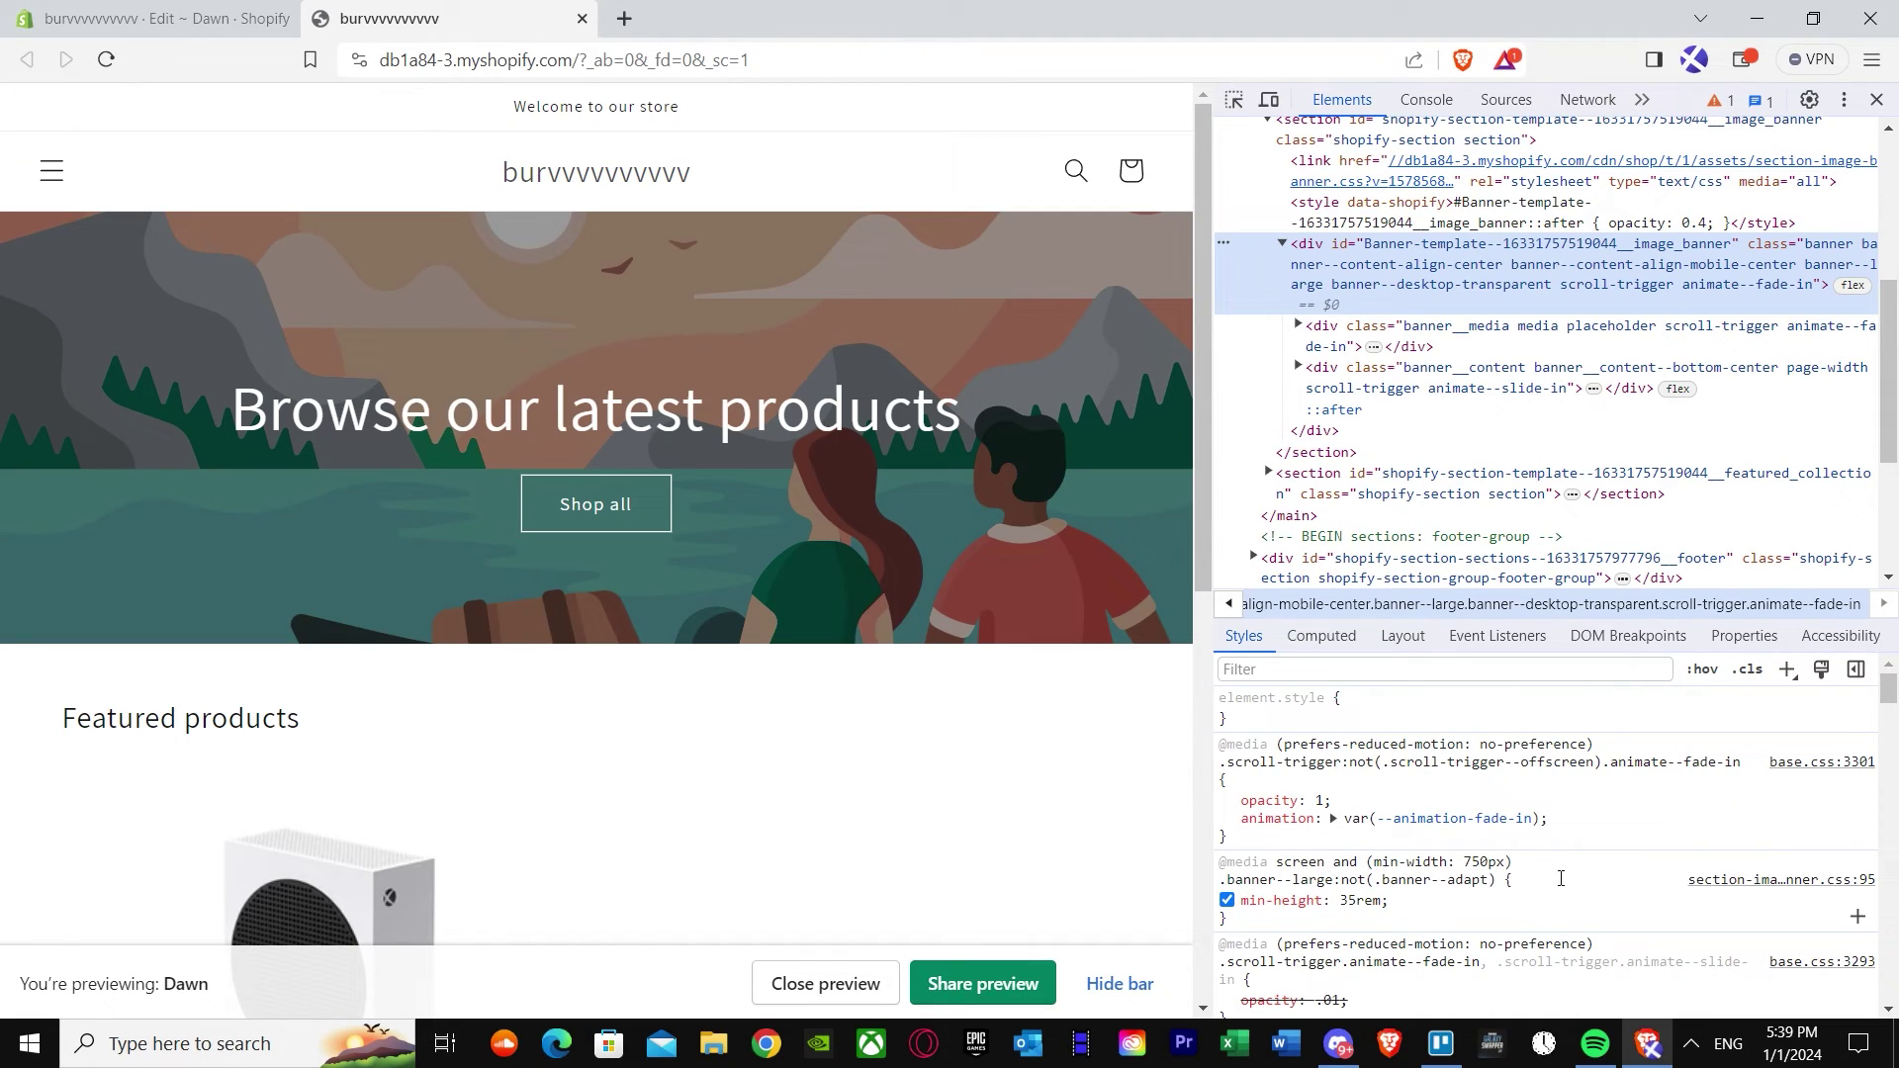
pyautogui.rightClick(1524, 873)
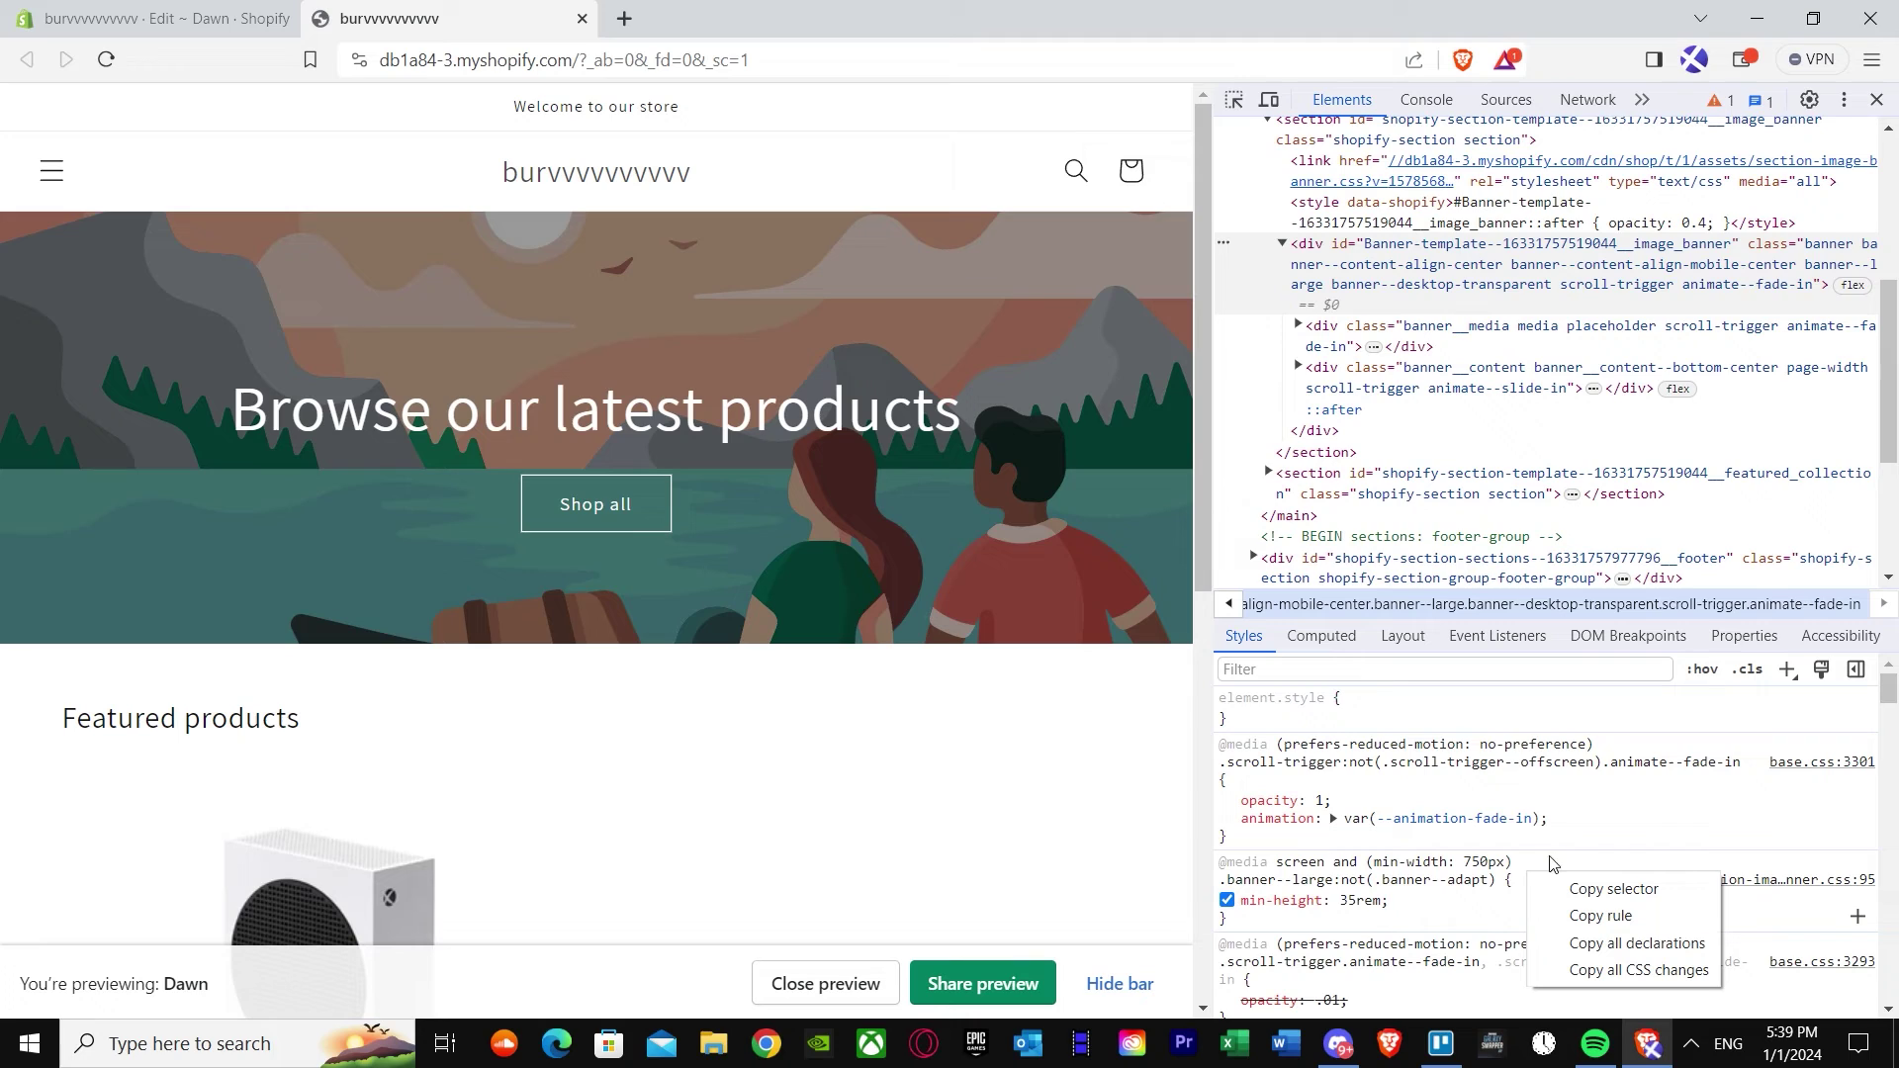
pyautogui.click(148, 17)
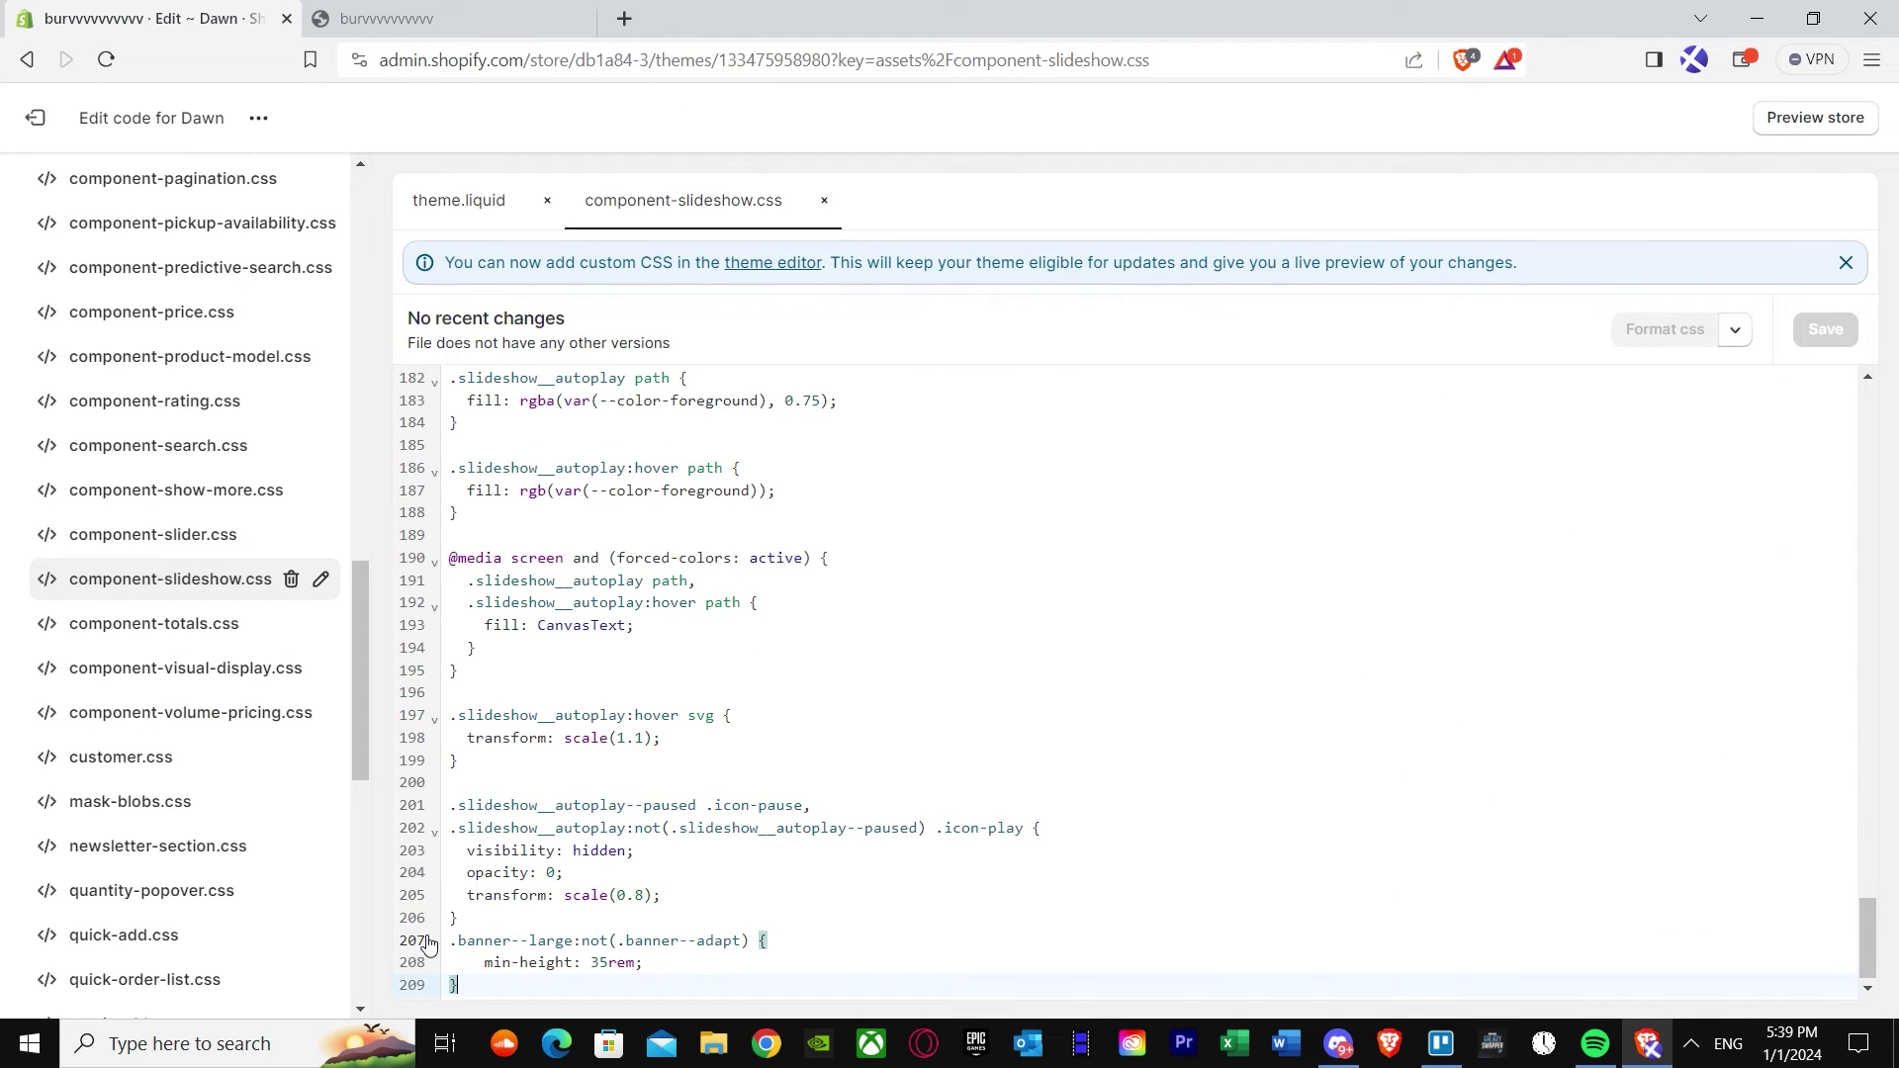
# Step: Select the added rule on lines 207–209, then view the storefront with DevTools closed
pyautogui.moveTo(448, 939); pyautogui.dragTo(606, 989)
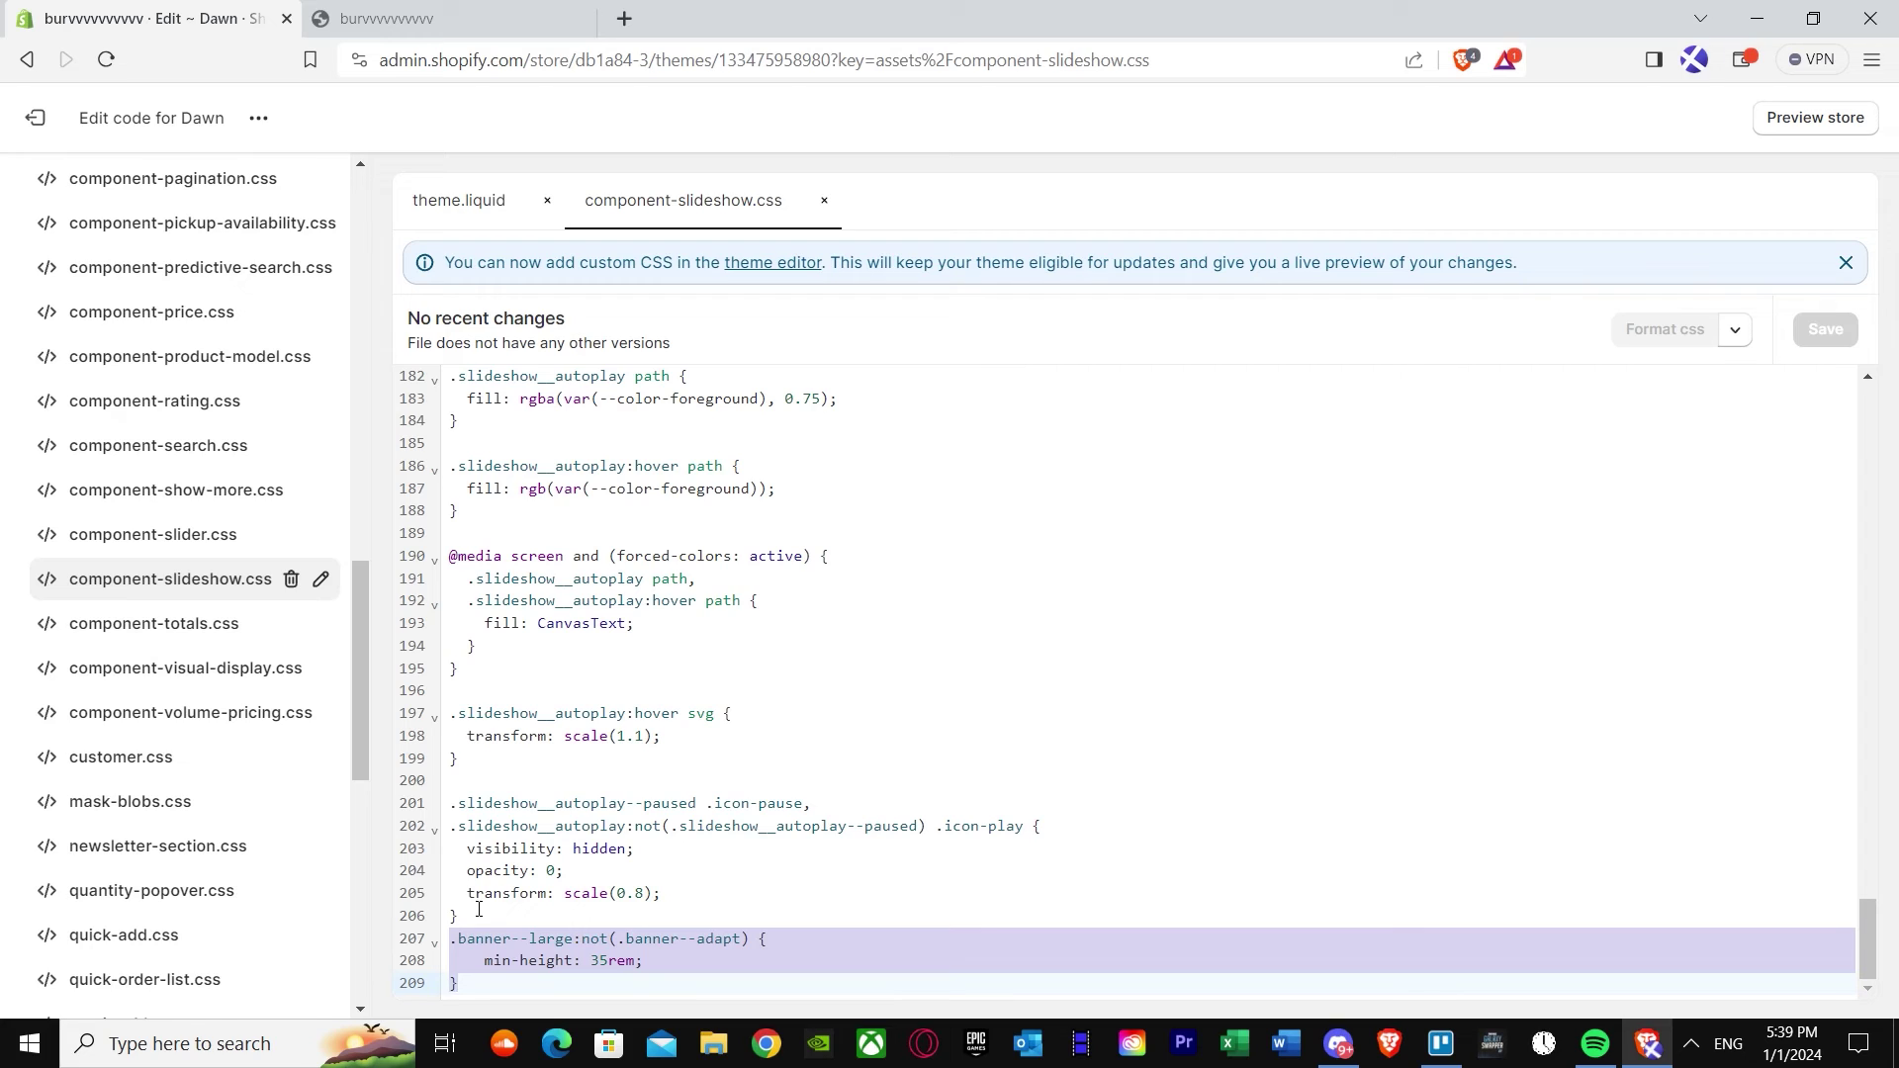
pyautogui.click(389, 17)
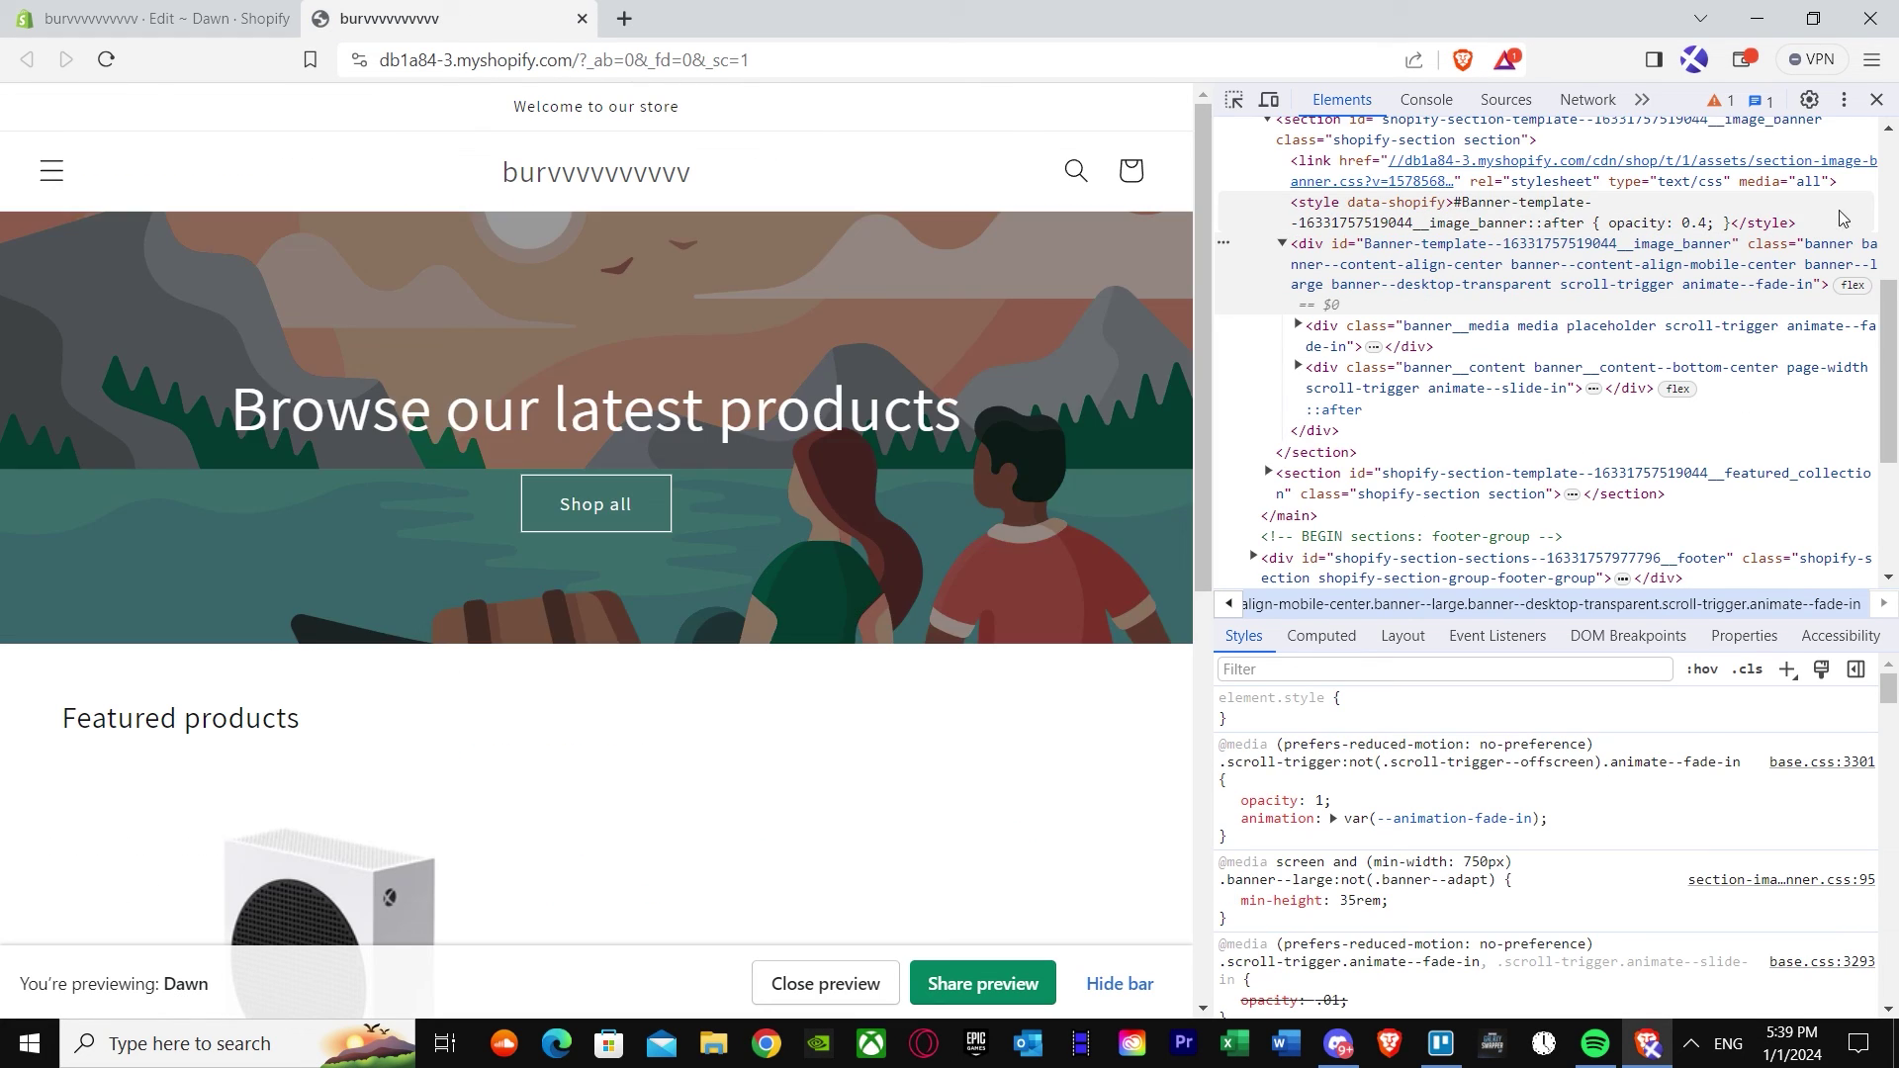
pyautogui.press('F12')
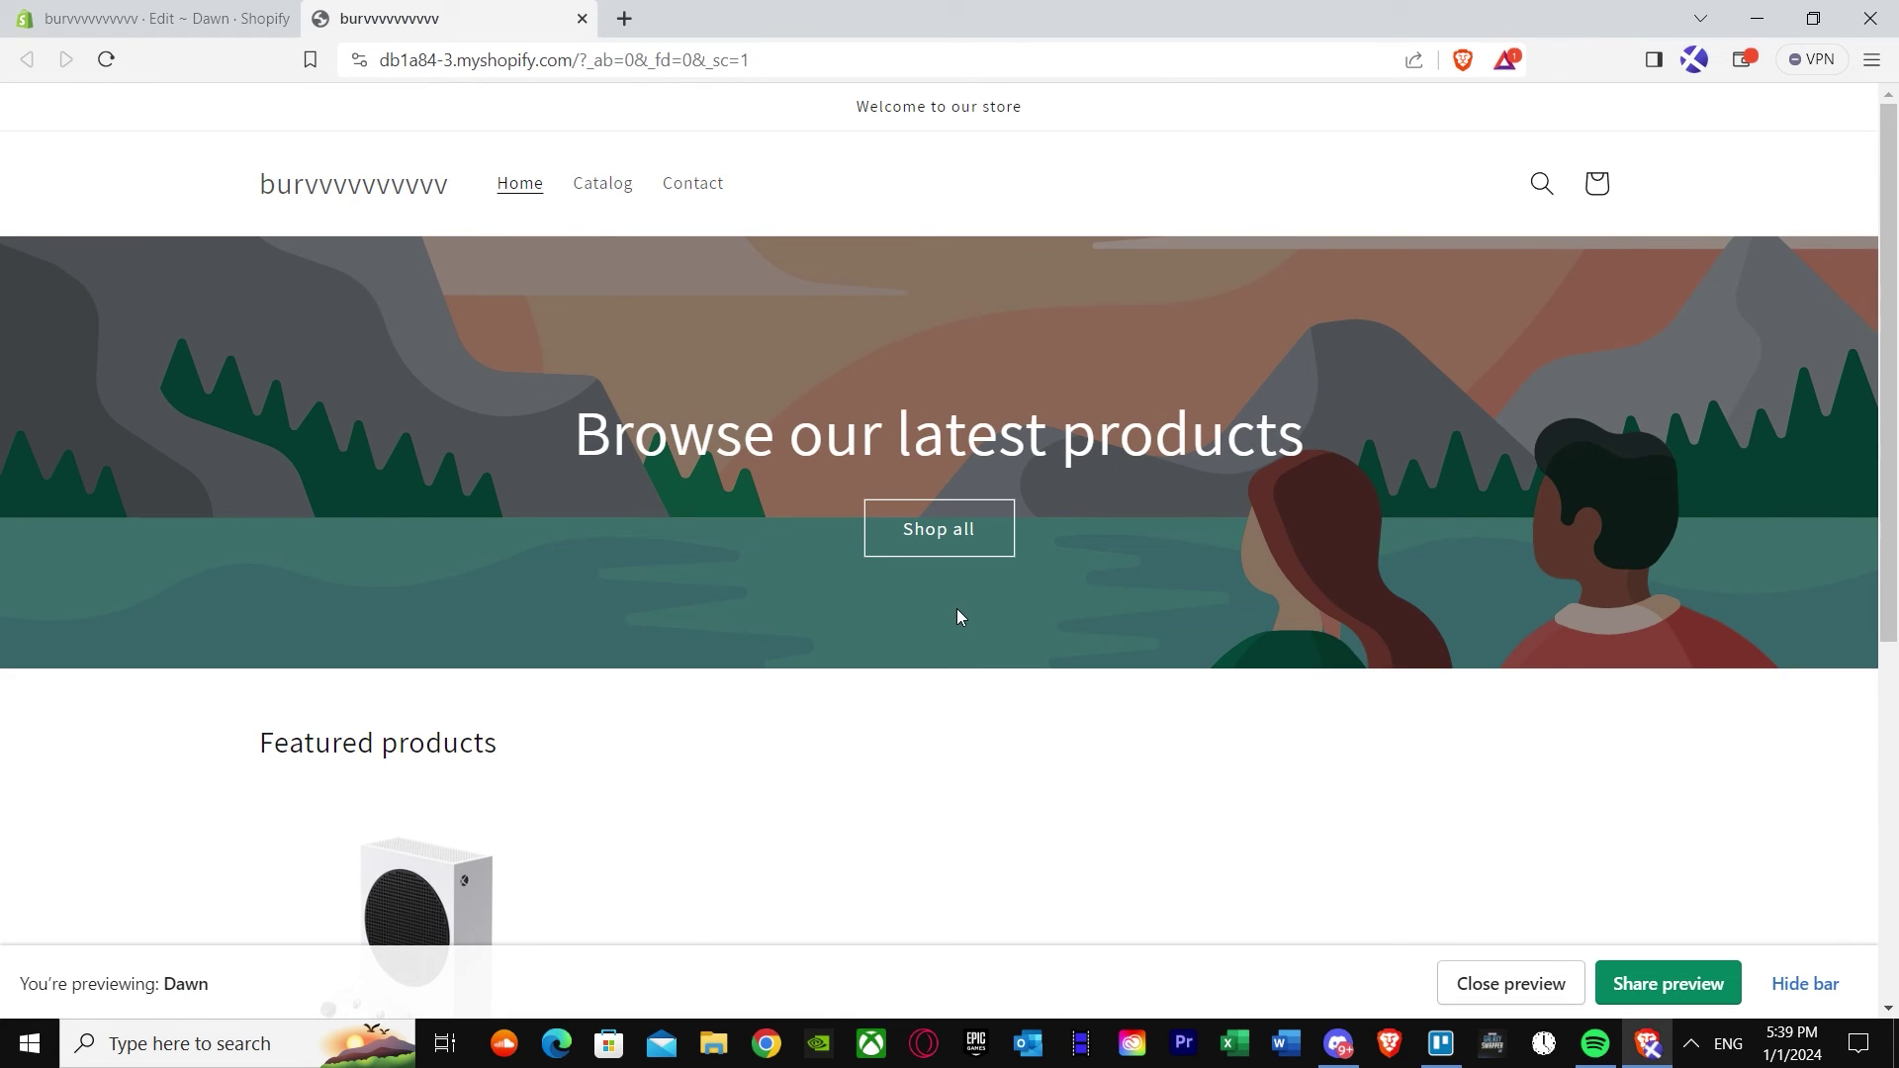